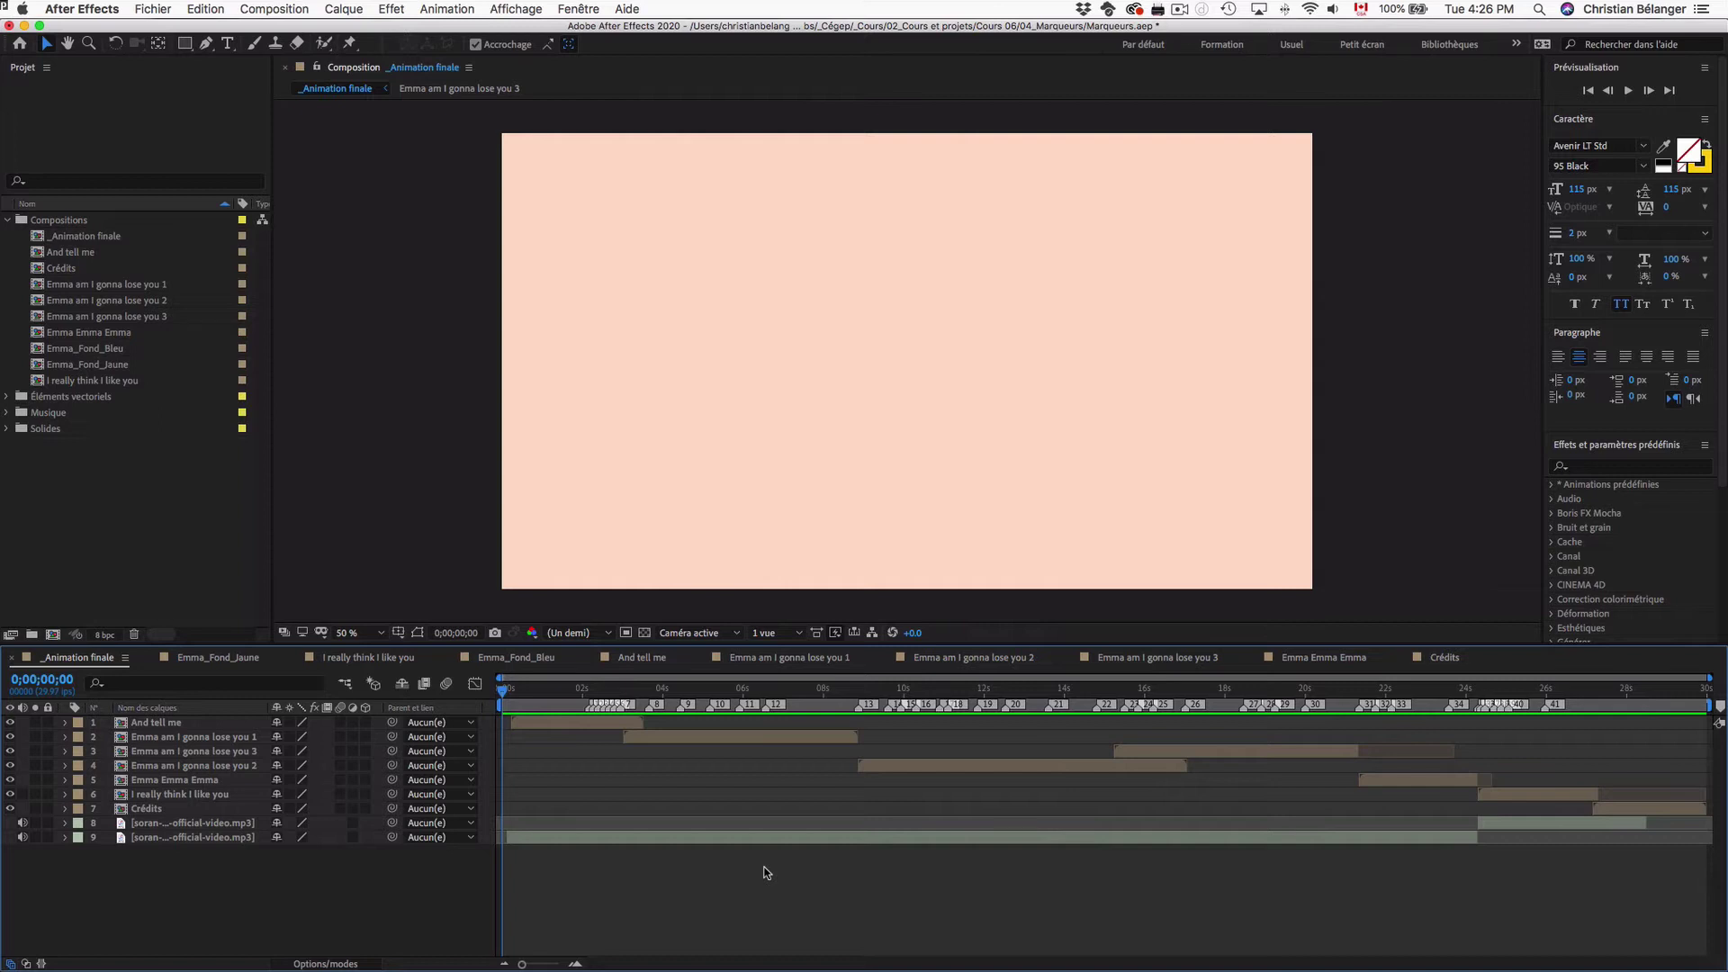
Preview the _Animation finale composition from the start and again from 0;00;08;16
key("space")
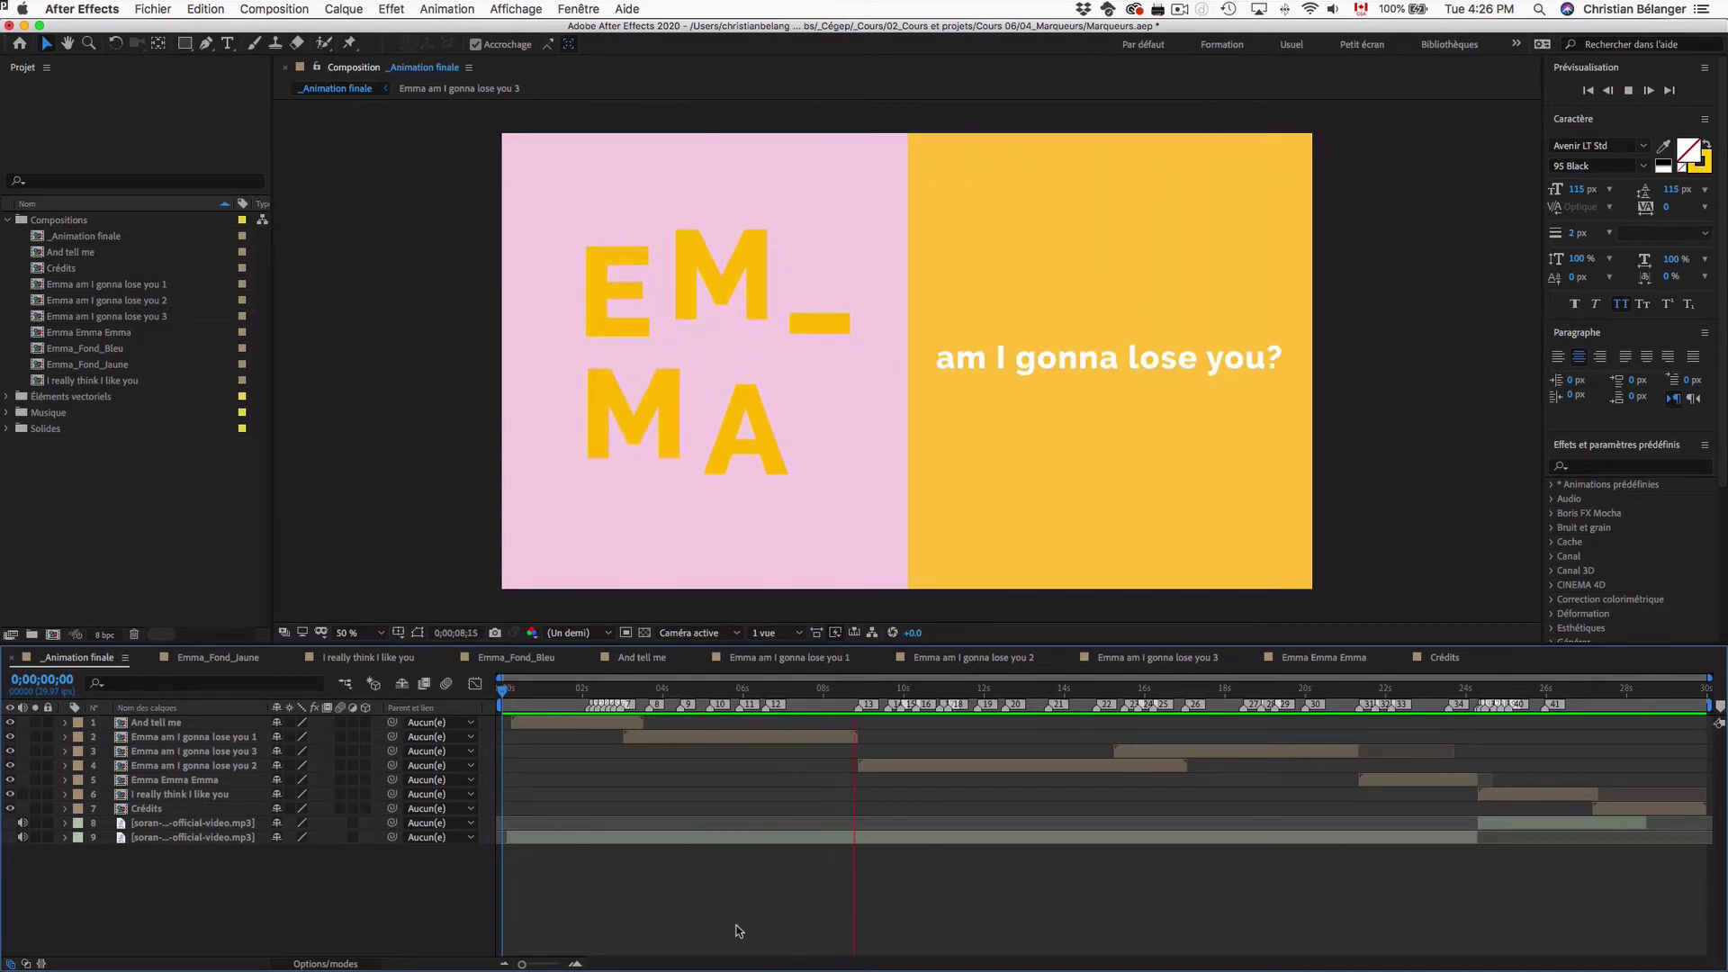
key("space")
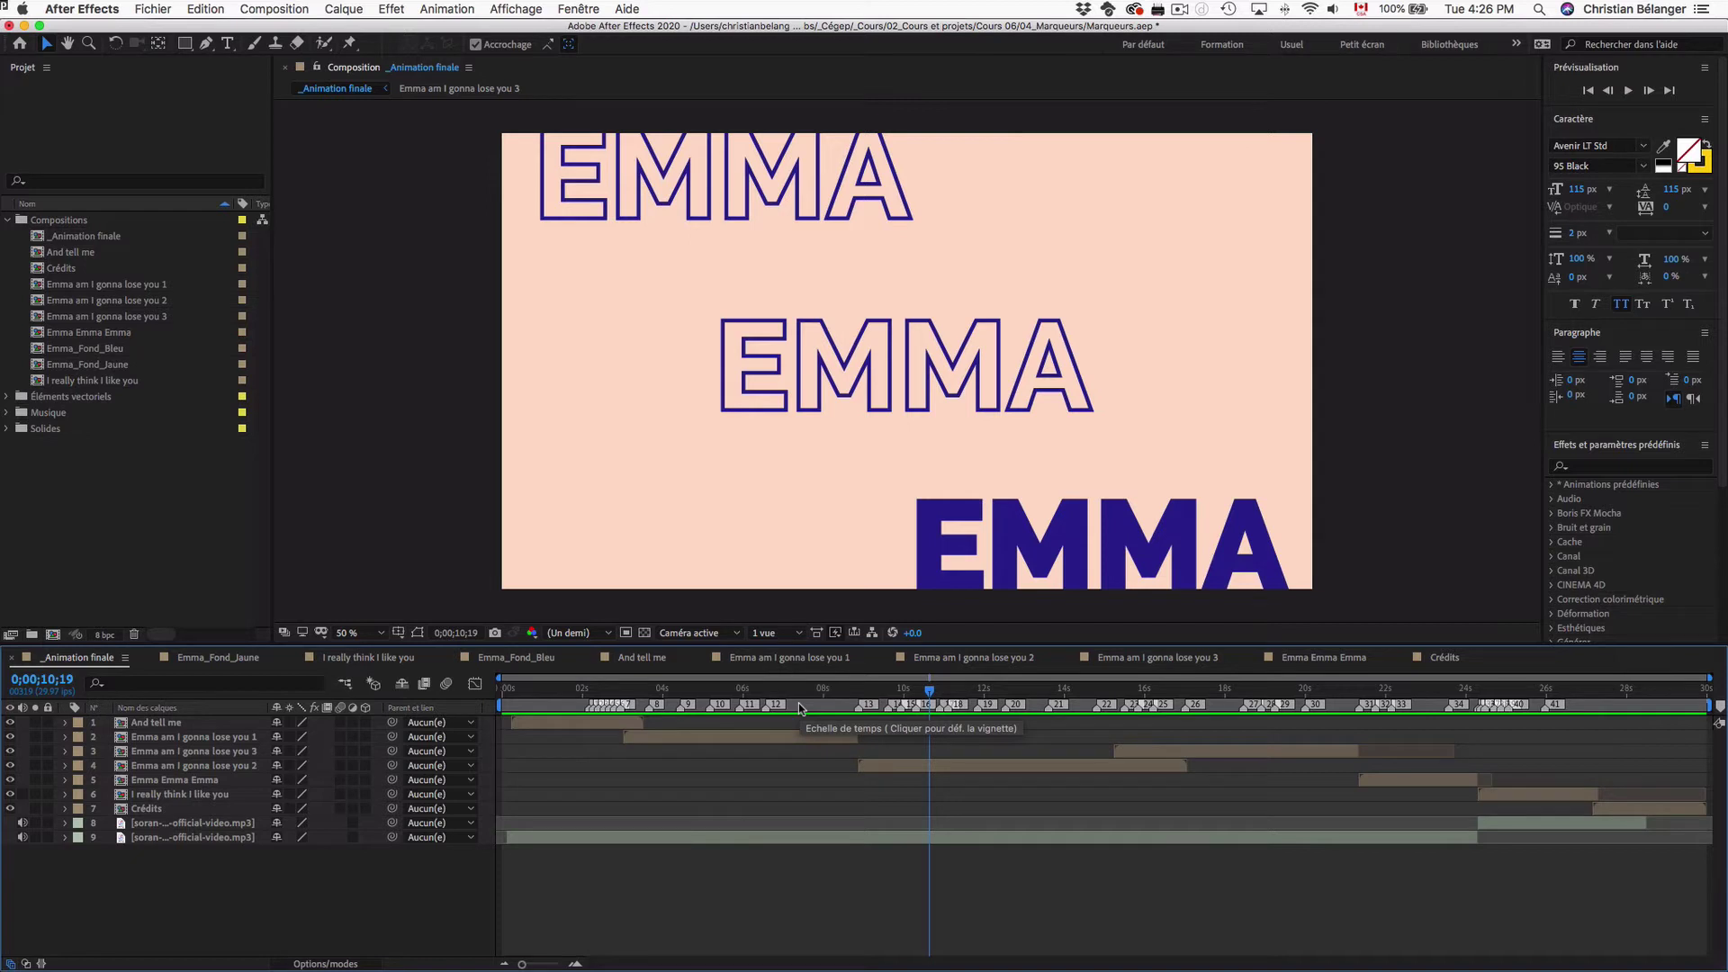
left_click(888, 689)
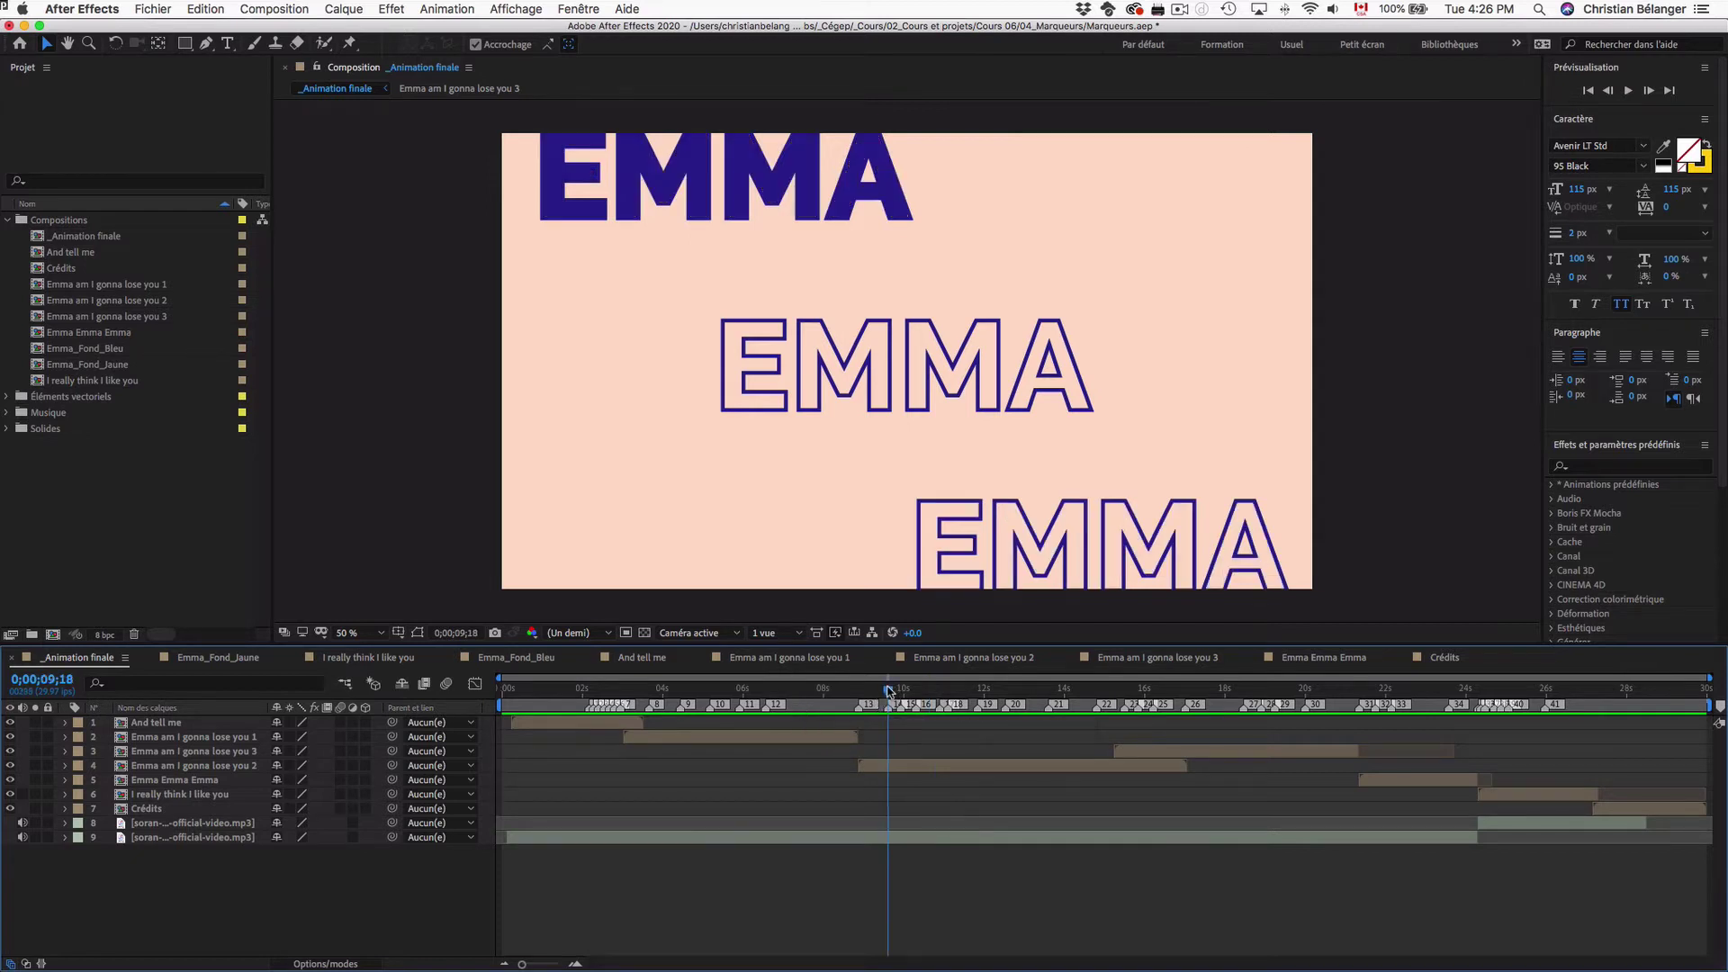
left_click_drag(889, 690, 845, 690)
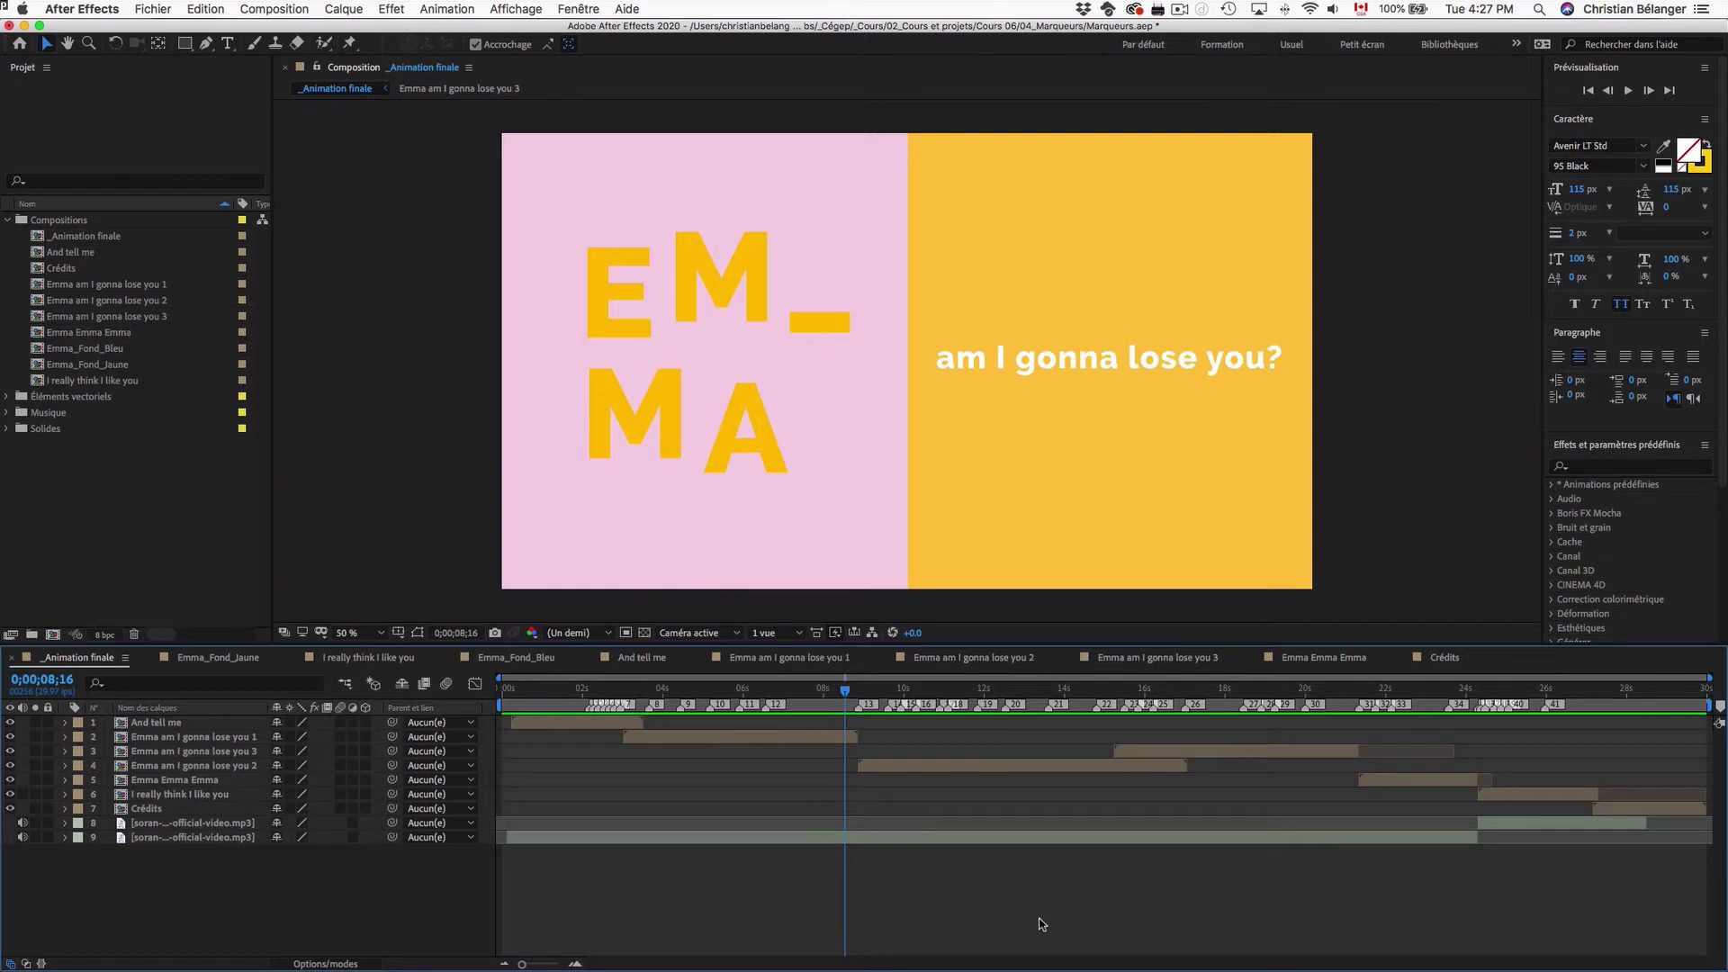
key("space")
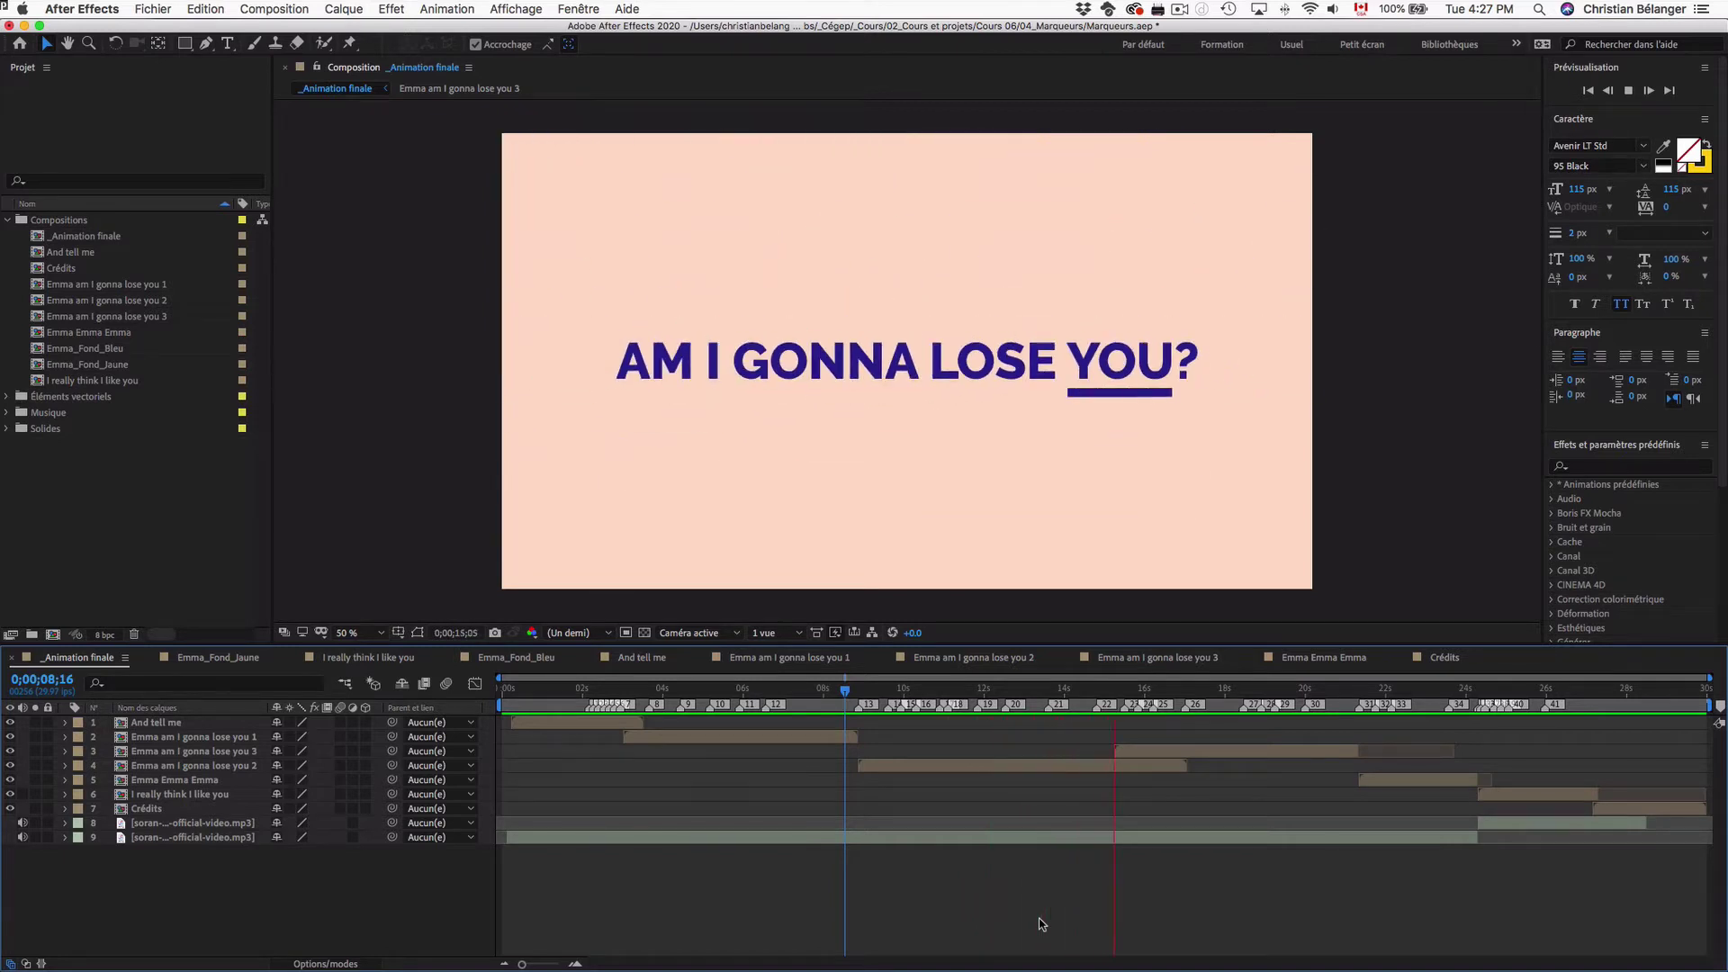
key("space")
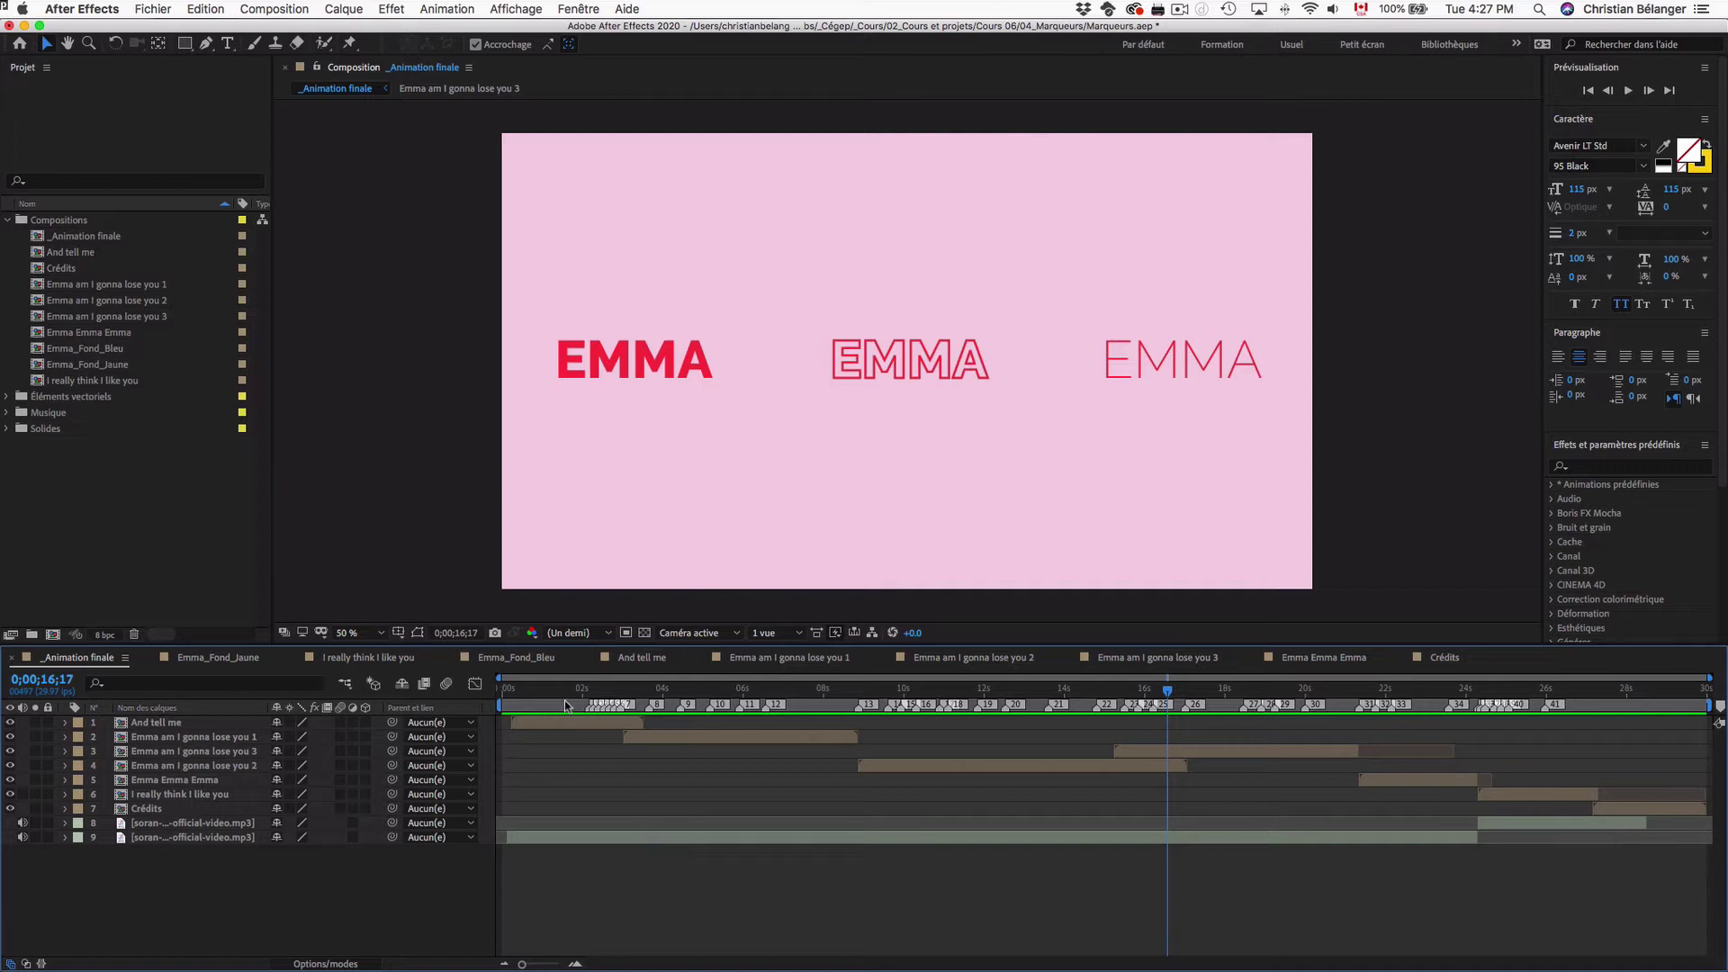
Delete all markers from the composition and return the playhead to the start of the timeline
right_click(650, 712)
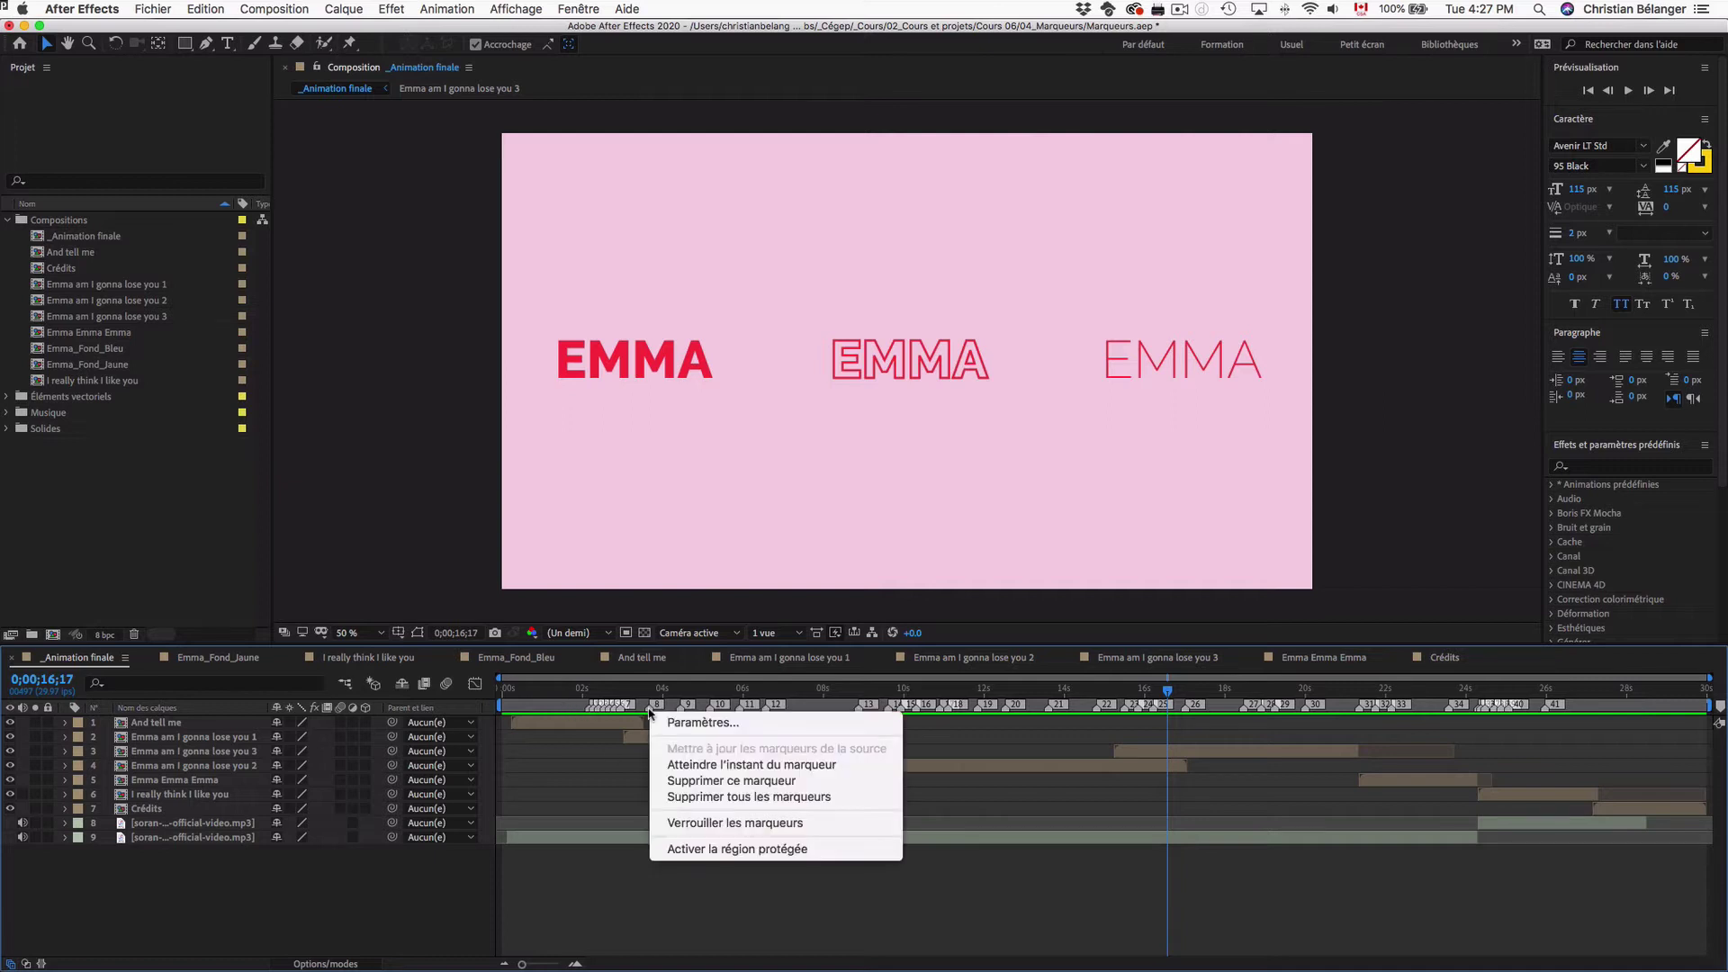
left_click(730, 798)
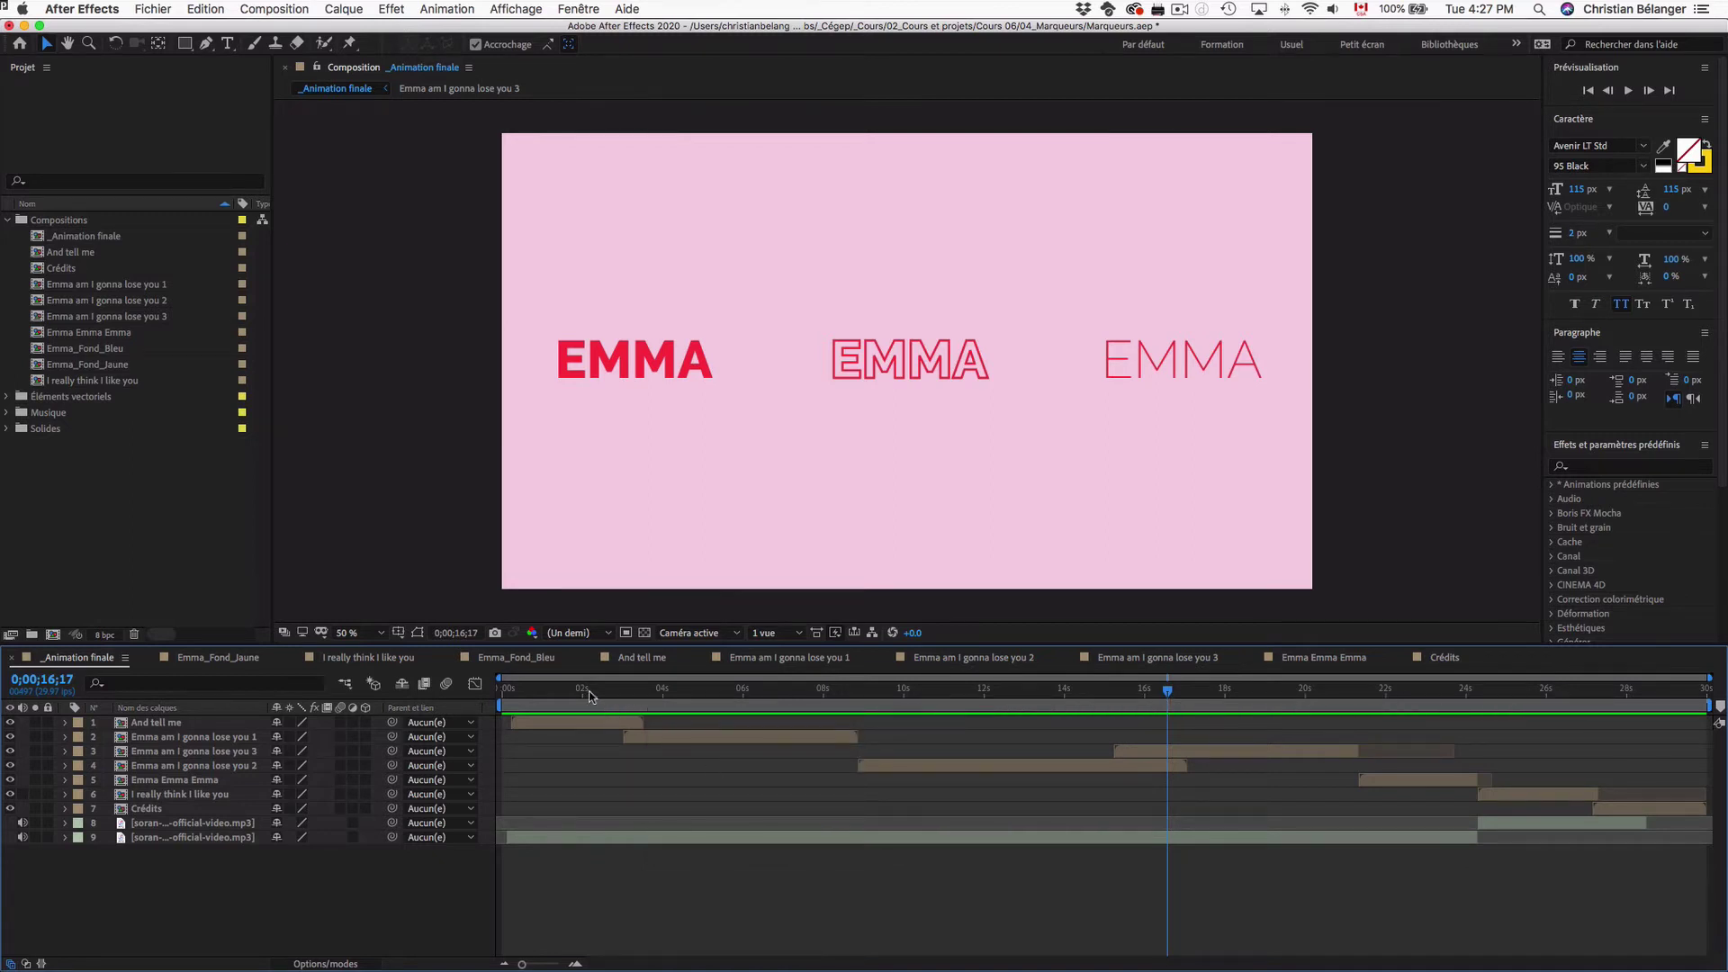
left_click_drag(594, 690, 474, 691)
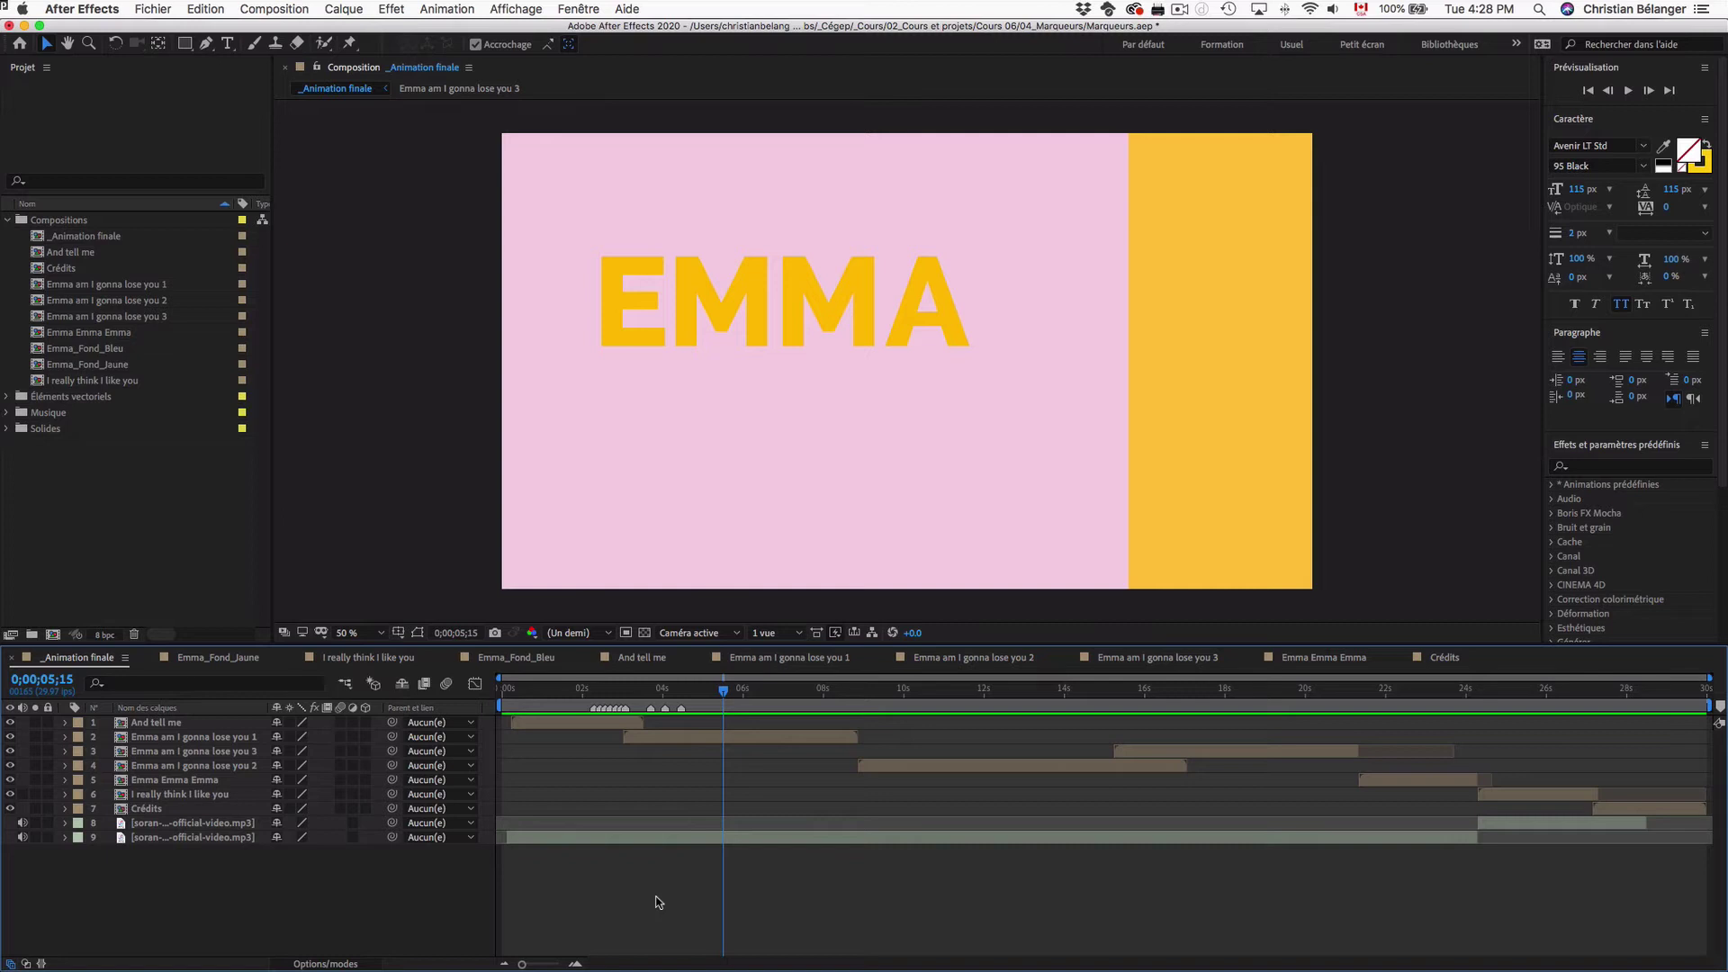
Add four markers to the Emma Emma Emma layer while previewing playback from 0;00;04;13
mouse_move(654, 690)
left_mouse_down()
mouse_move(681, 691)
mouse_move(623, 691)
left_mouse_up()
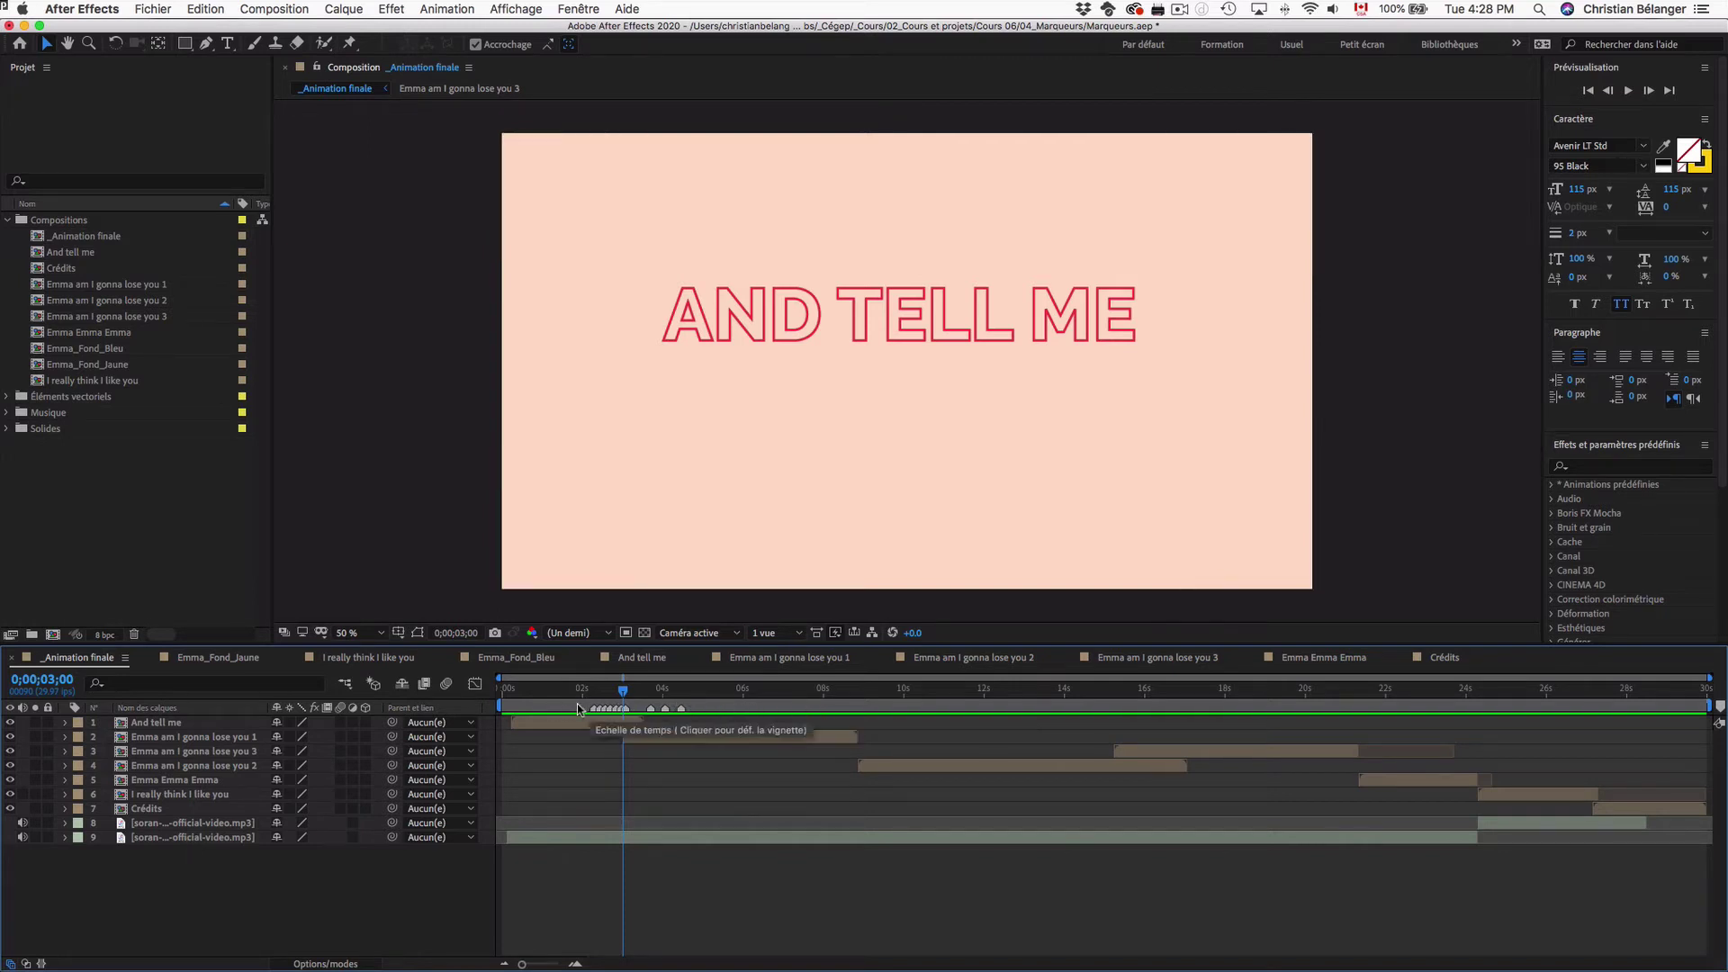
left_click(210, 782)
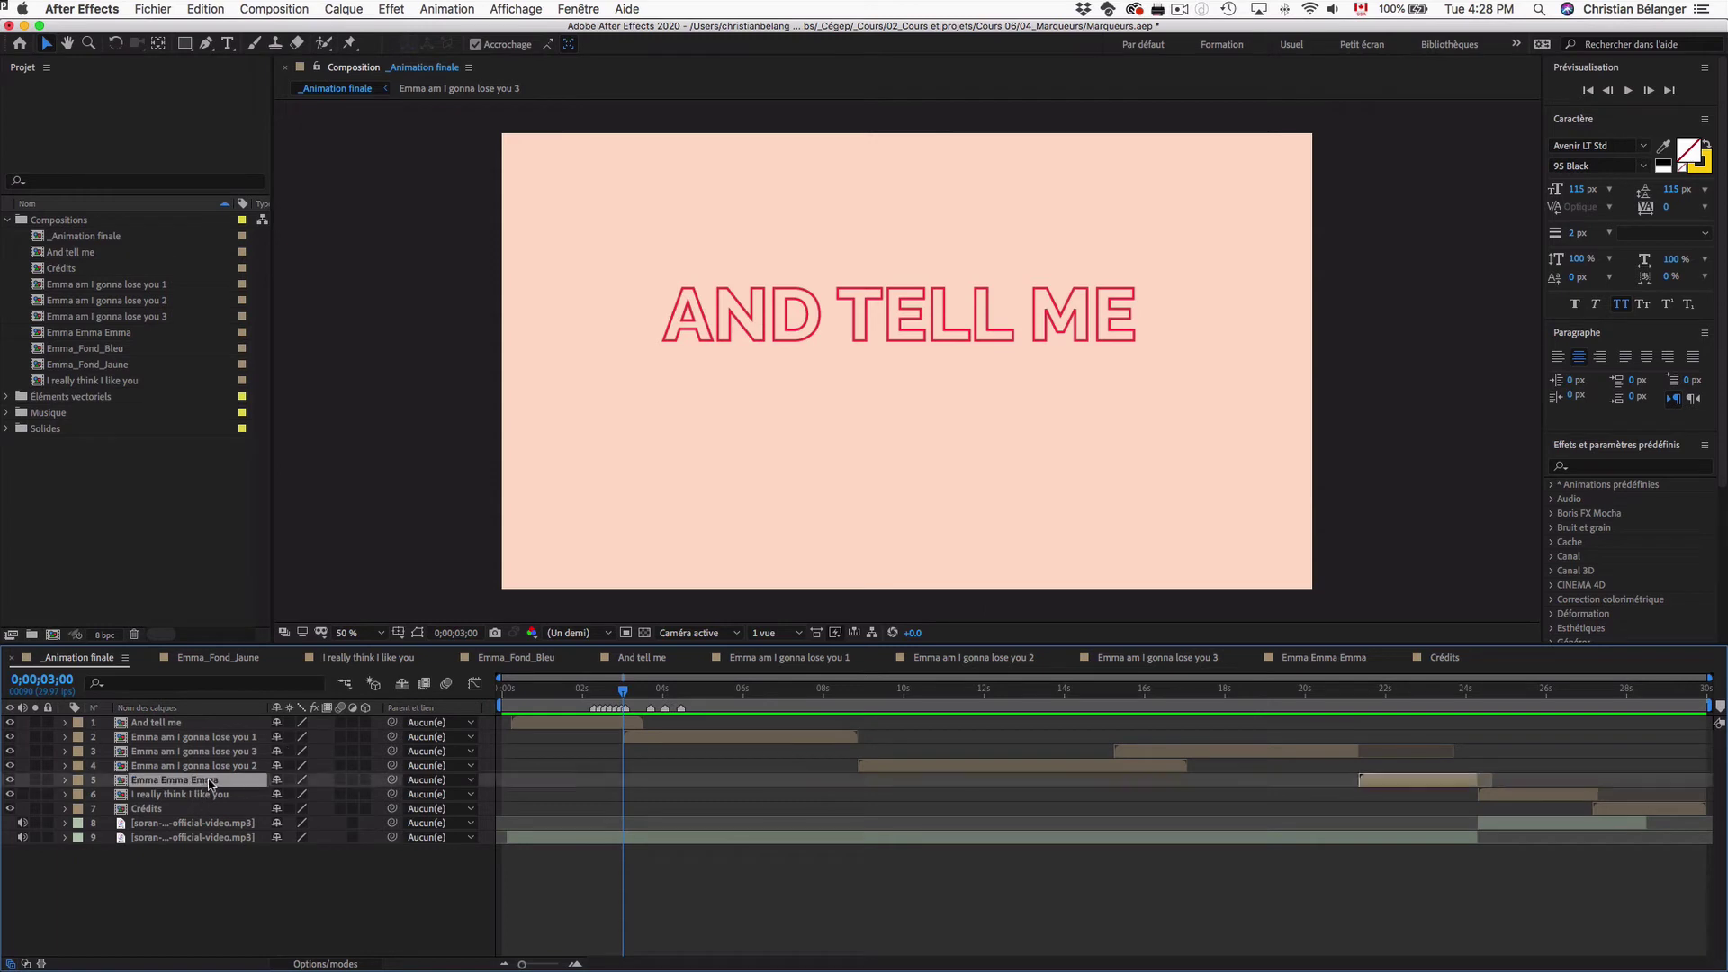
left_click(679, 691)
left_click_drag(680, 692, 682, 693)
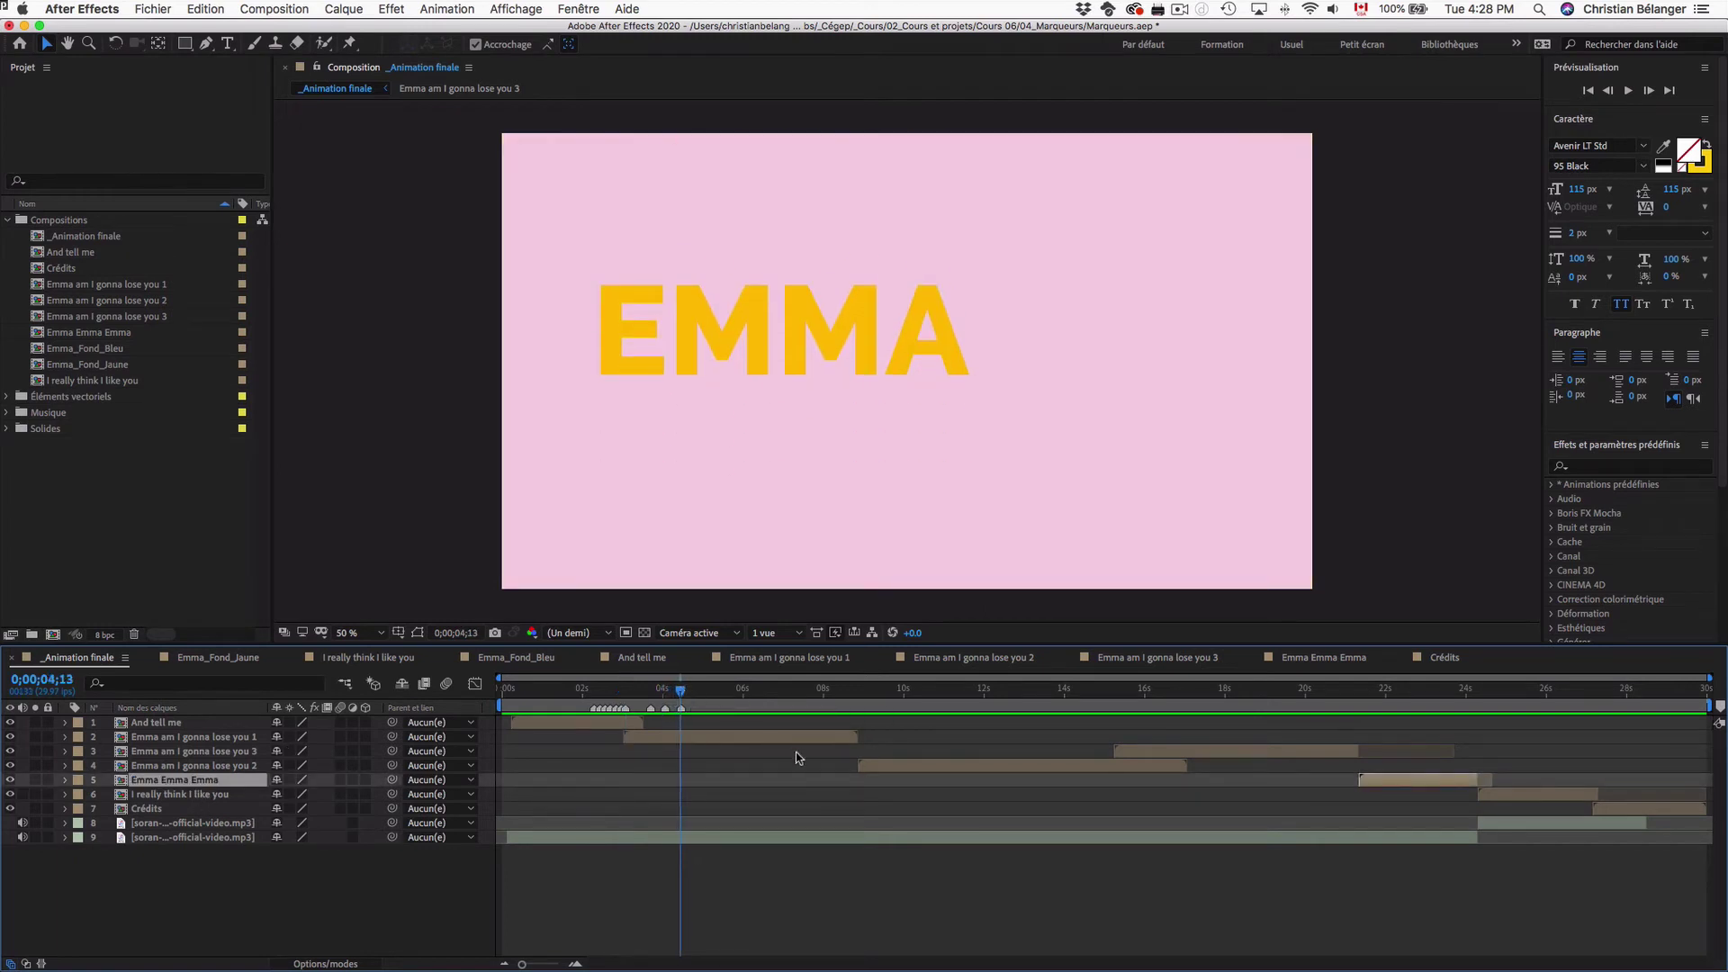
key("space")
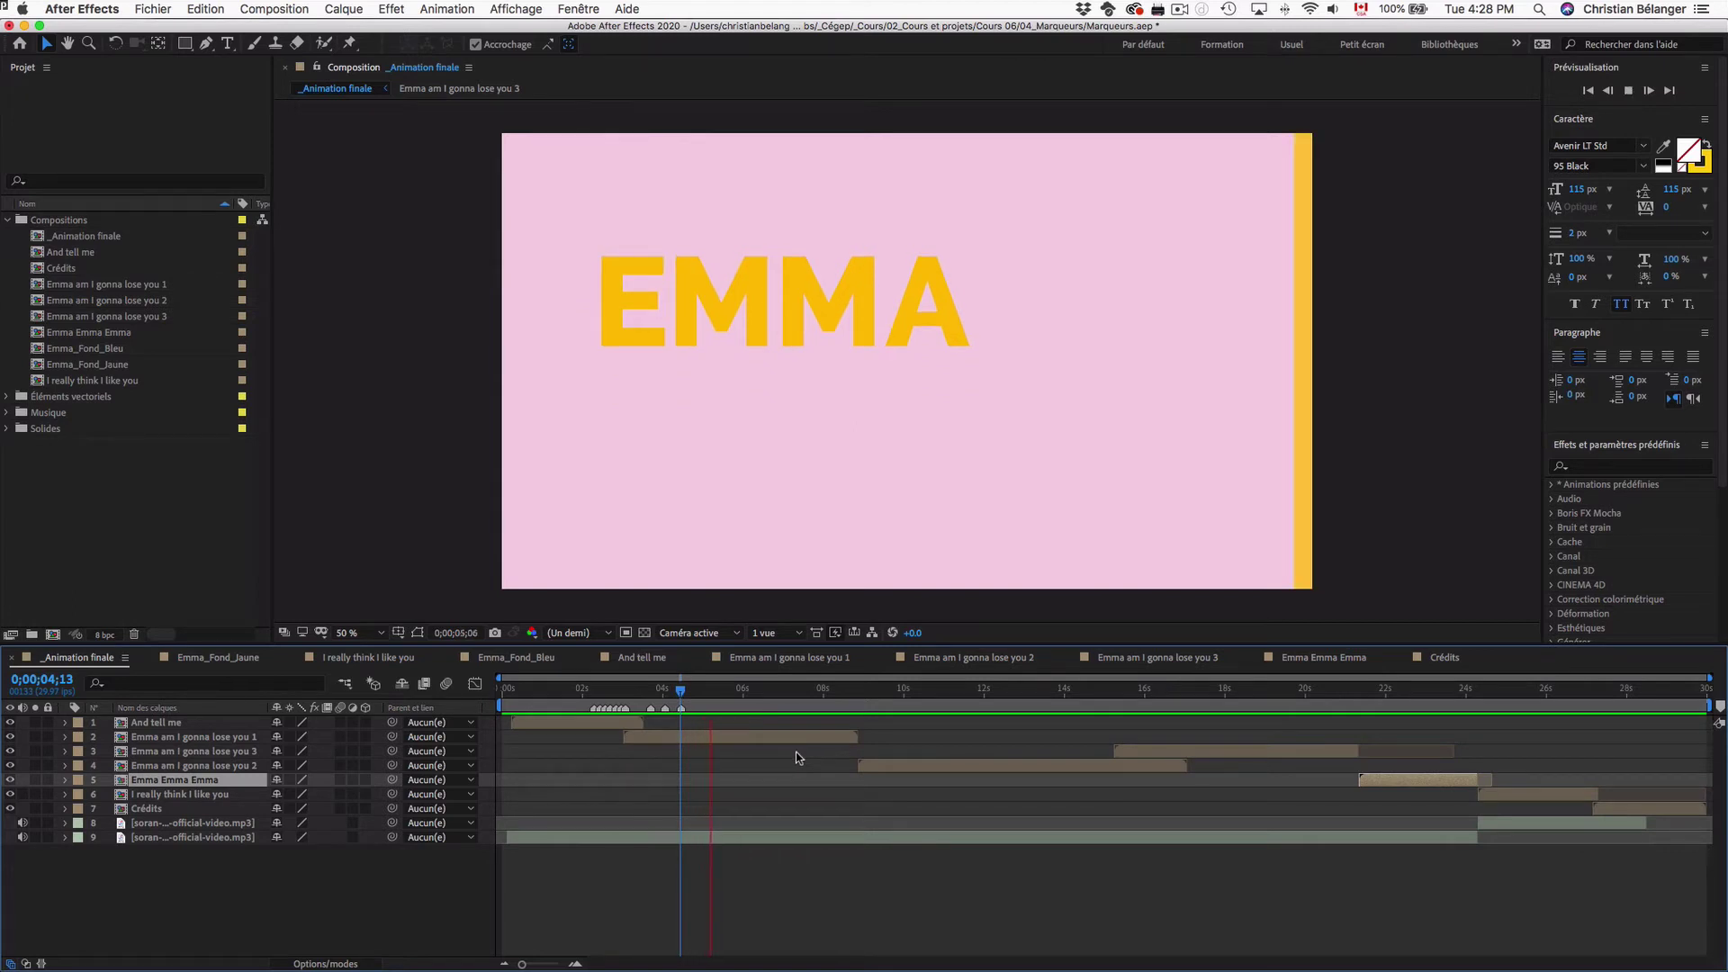
key("KP_Multiply")
key("KP_Multiply")
key("KP_Multiply")
key("KP_Multiply")
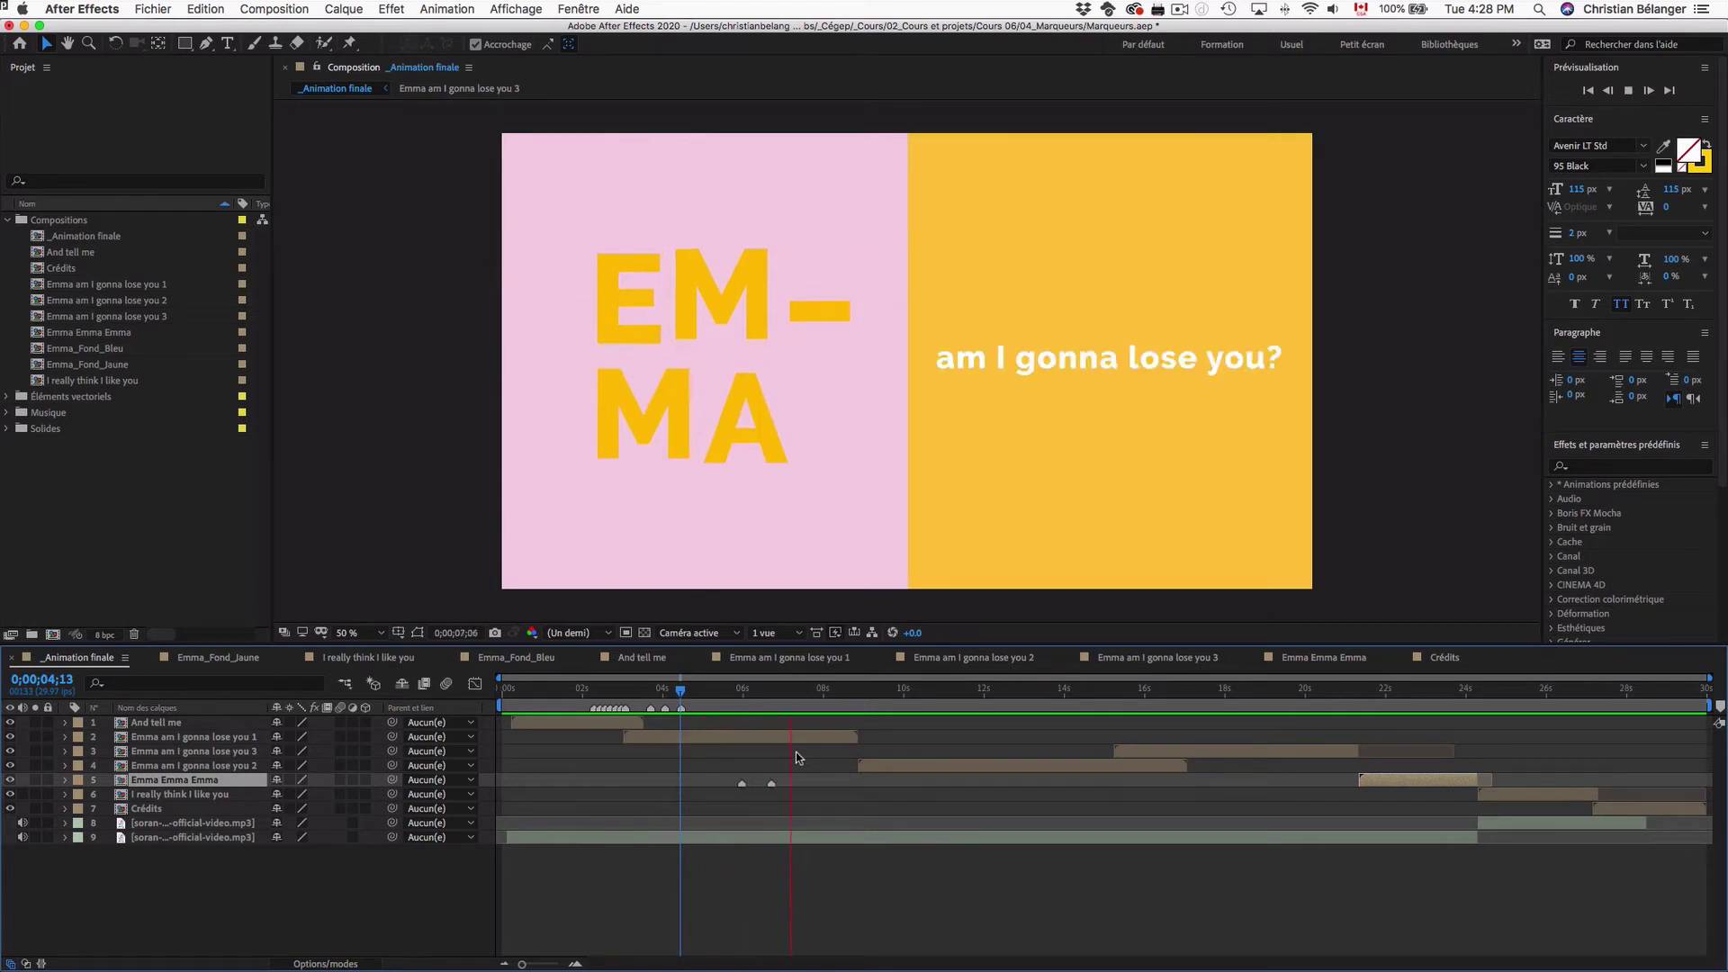
key("space")
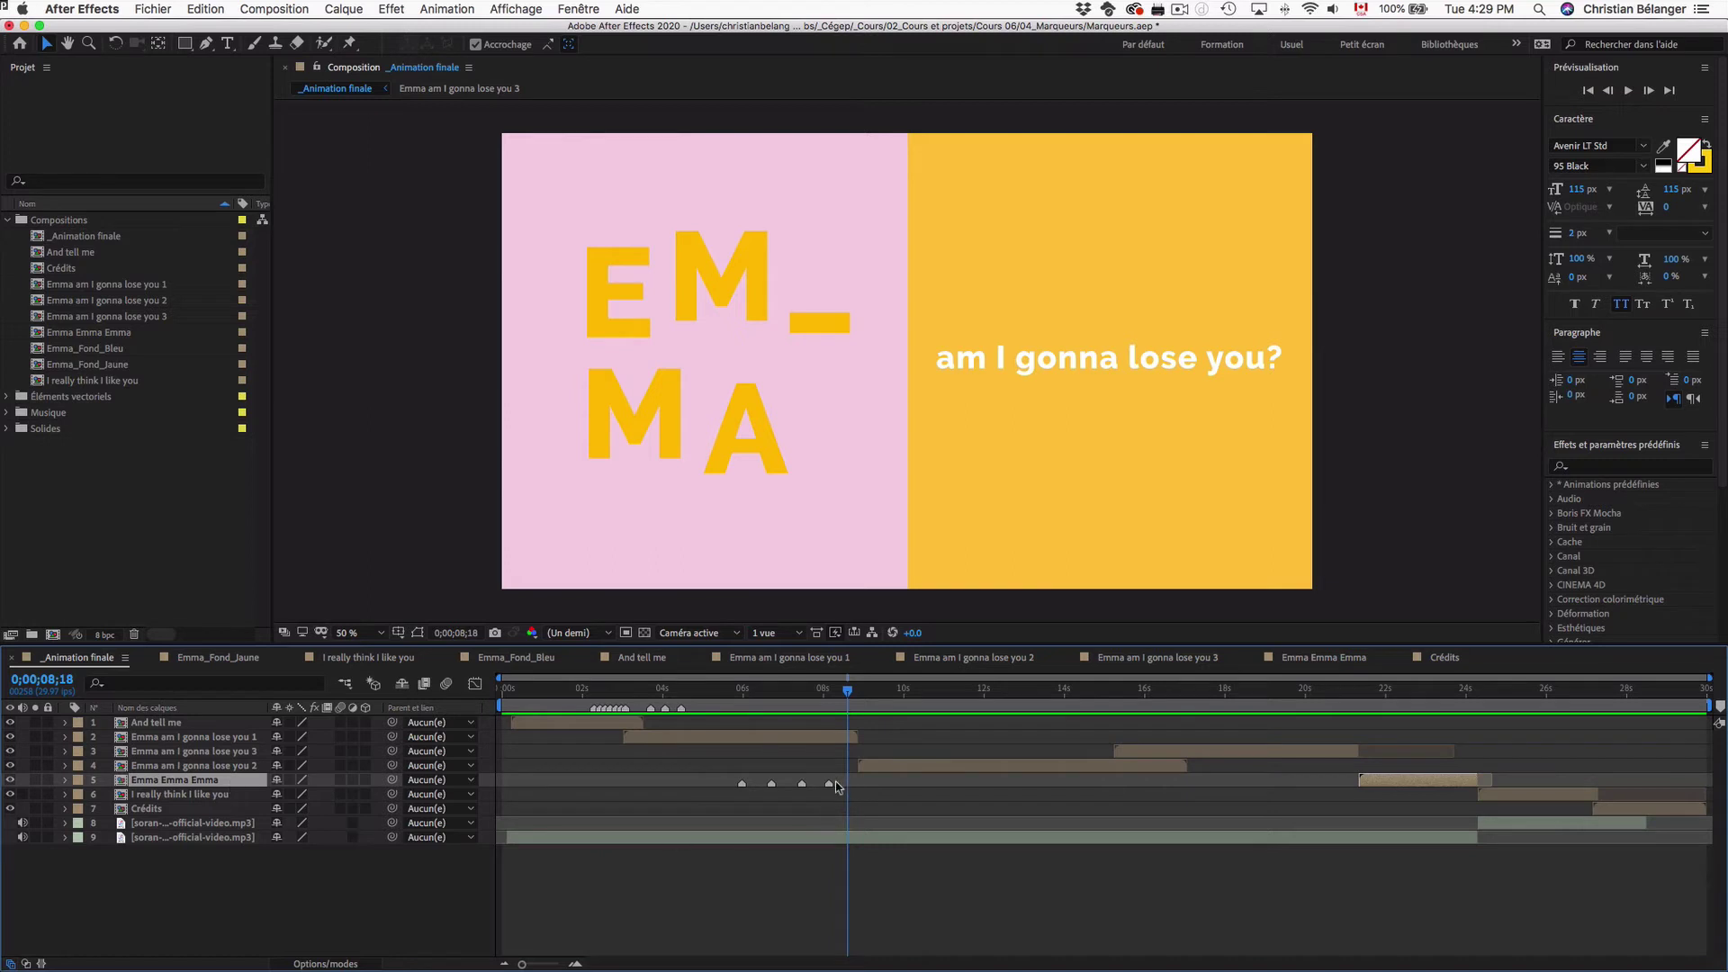
Shift the layer's last marker slightly later and add the comment "Emma" to its first marker at 0;00;05;29
mouse_move(829, 783)
left_mouse_down()
mouse_move(850, 784)
mouse_move(834, 784)
left_mouse_up()
double_click(742, 784)
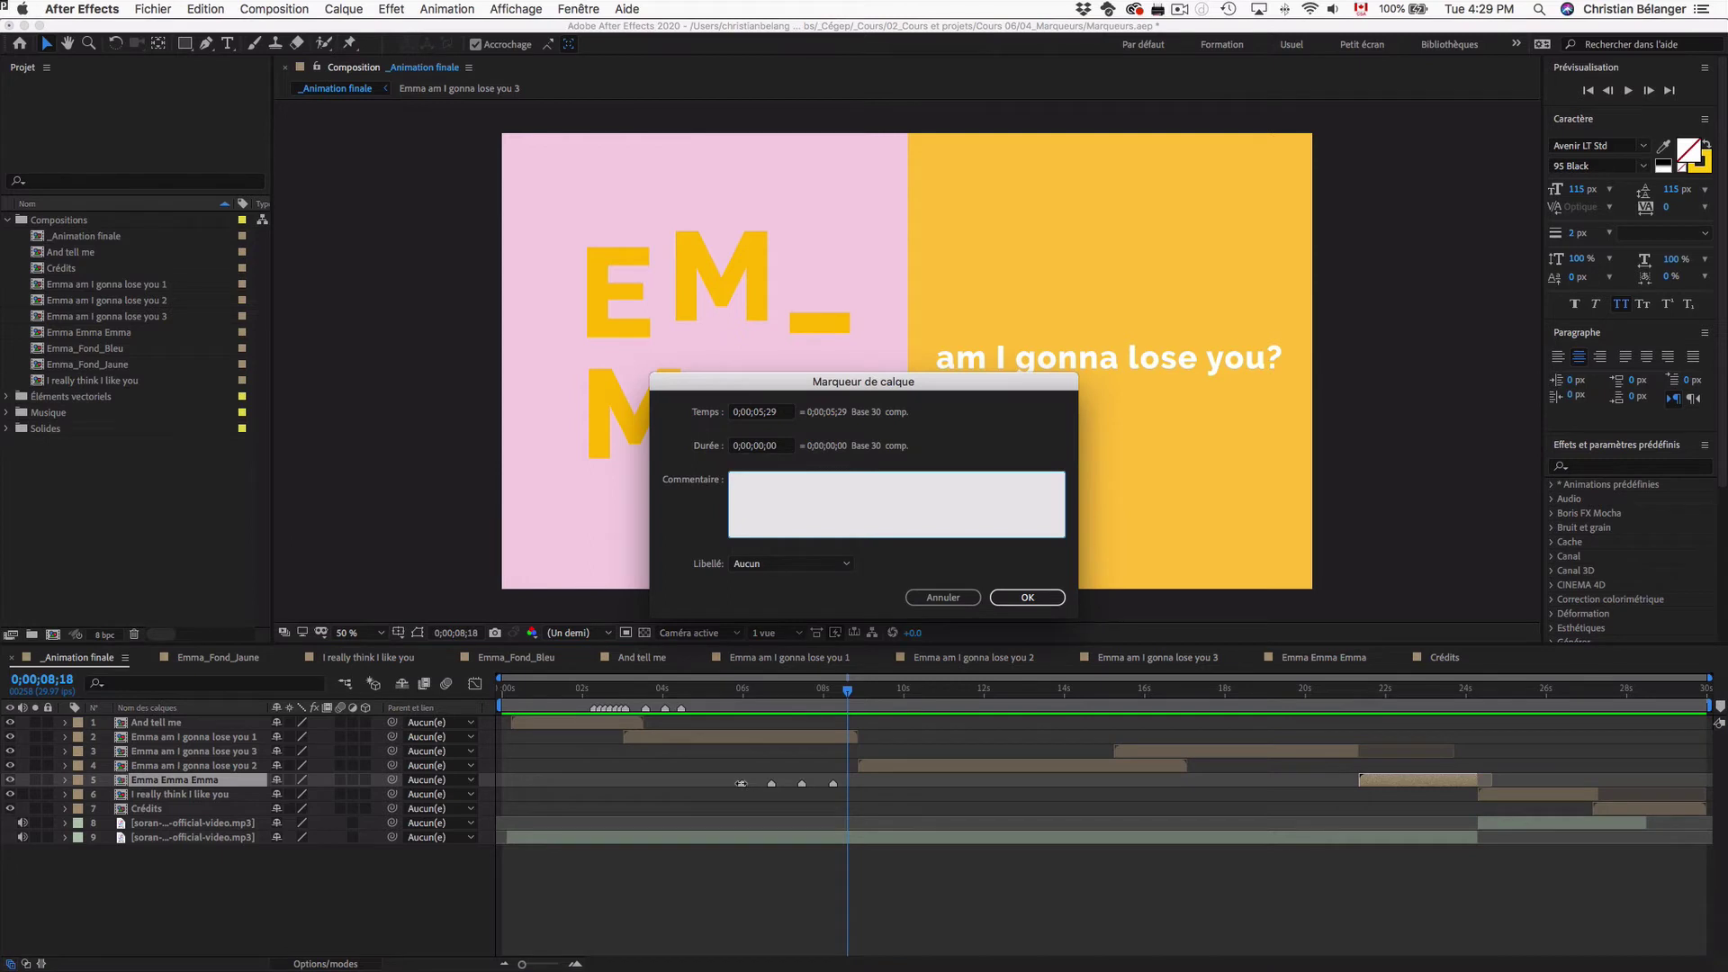
type("Emma")
left_click(1033, 601)
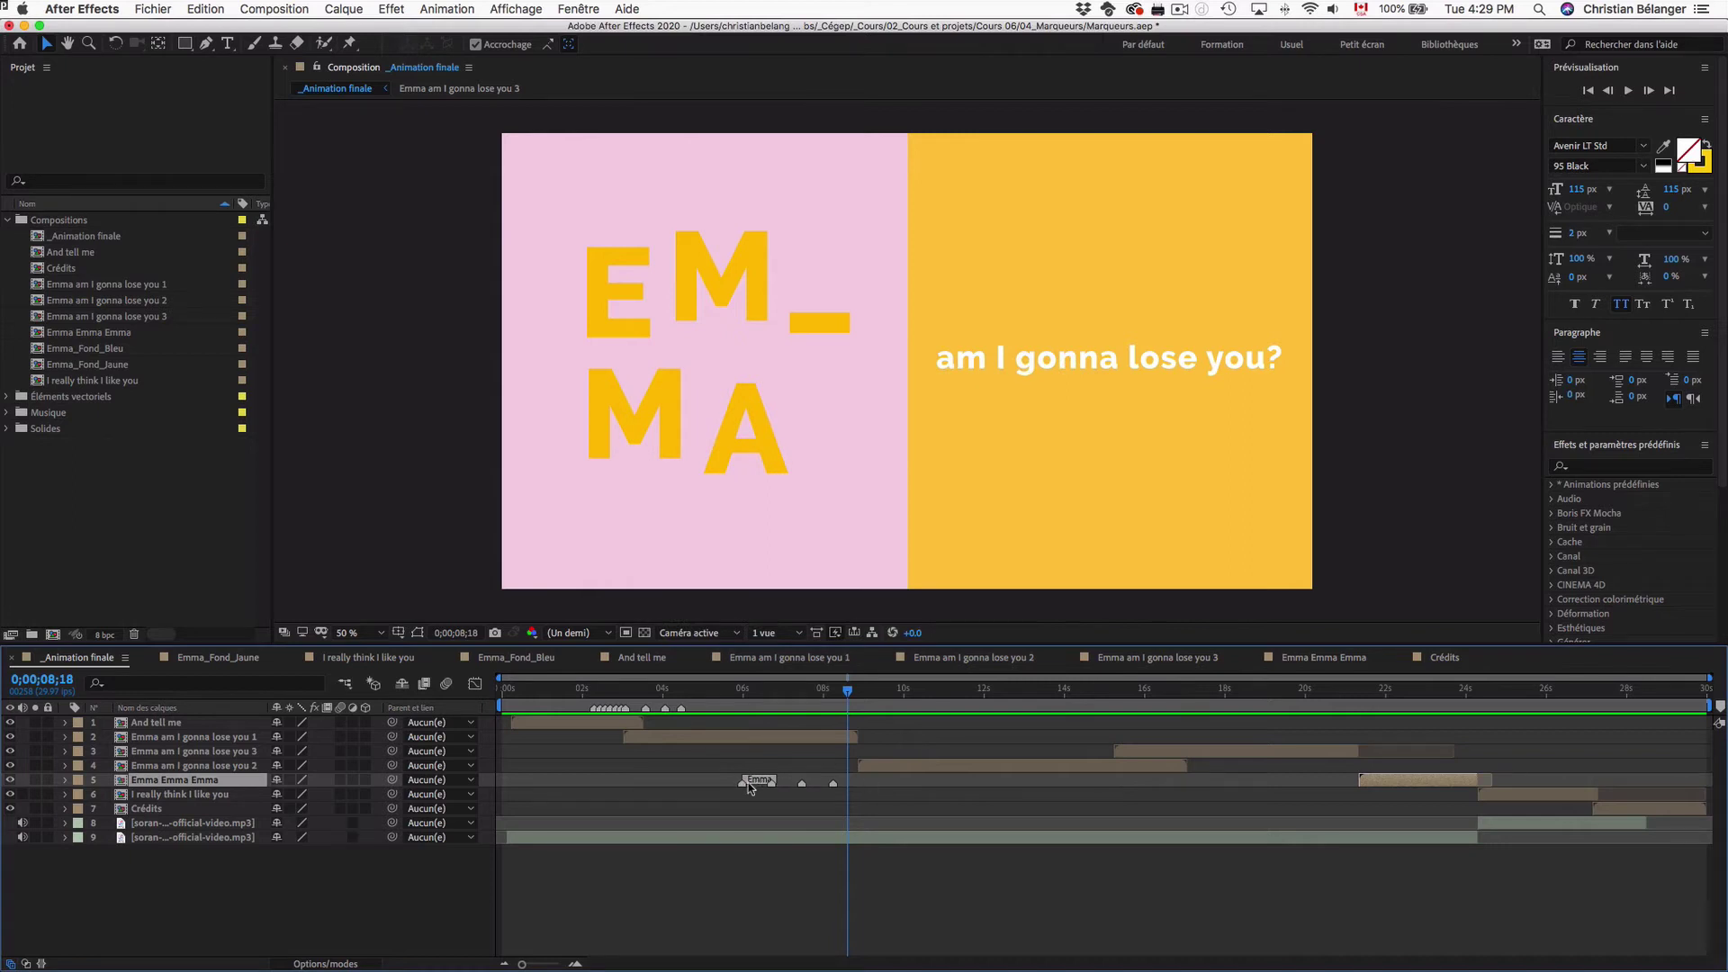
Move the playhead to the layer marker at 0;00;05;29, and delete all markers from the Emma Emma Emma layer
left_click(743, 694)
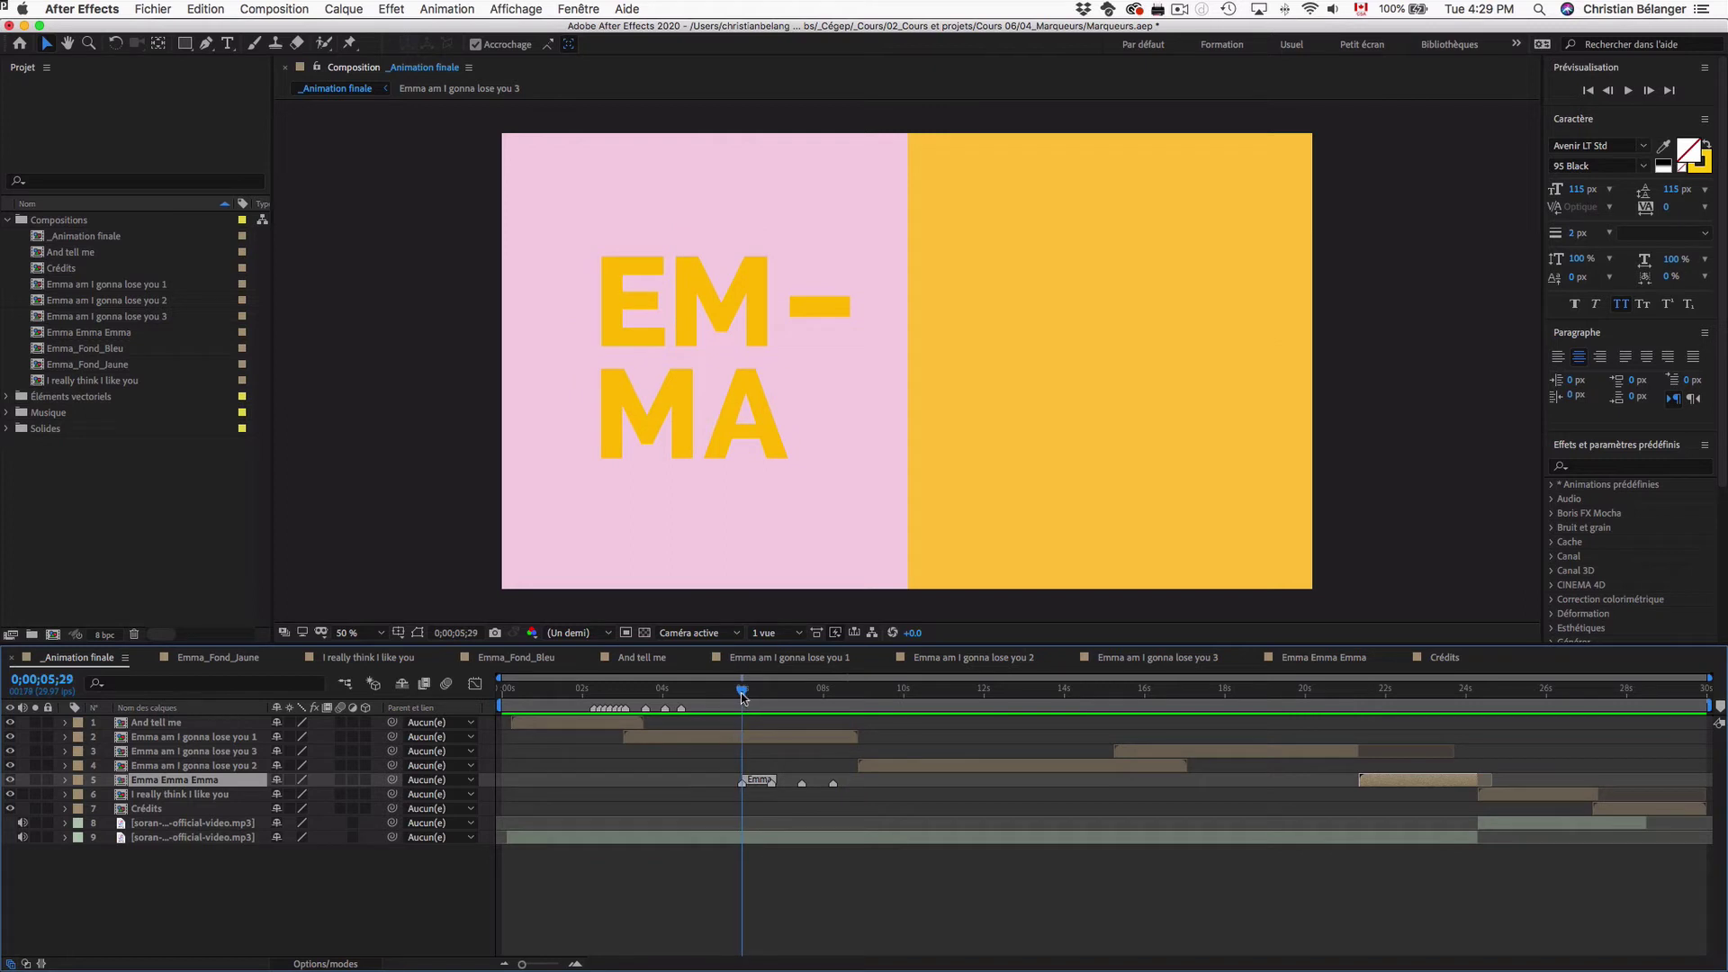
left_click_drag(717, 778, 838, 785)
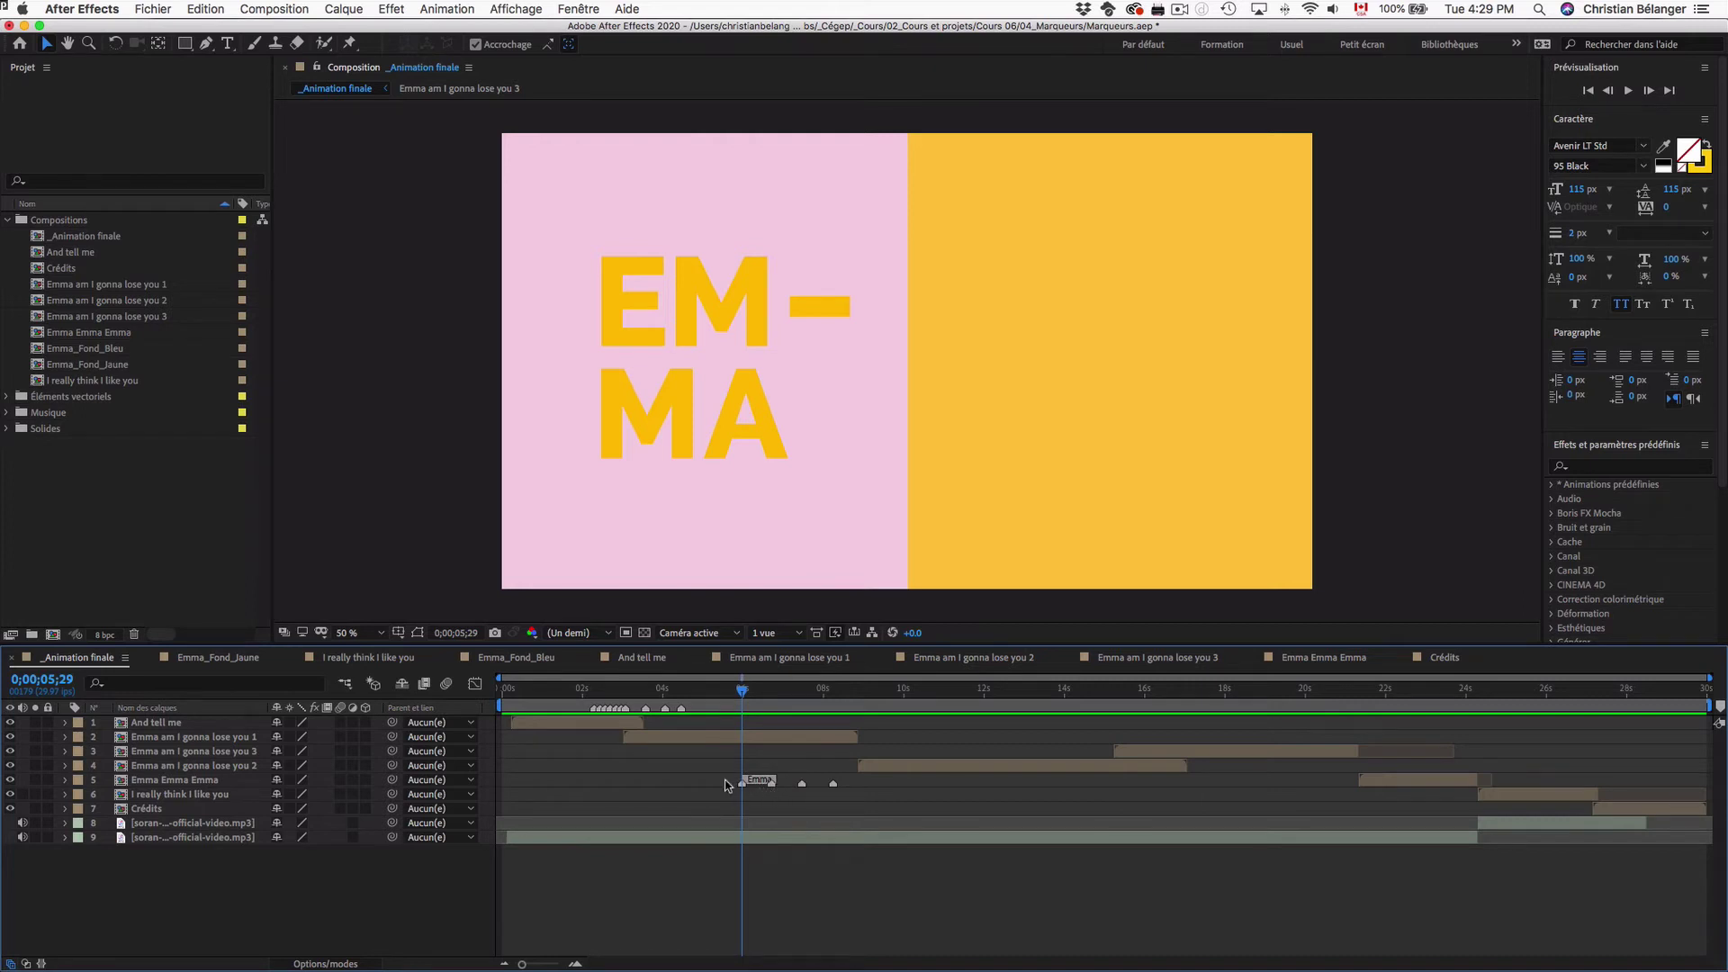
left_click_drag(724, 786, 847, 791)
left_click(195, 782)
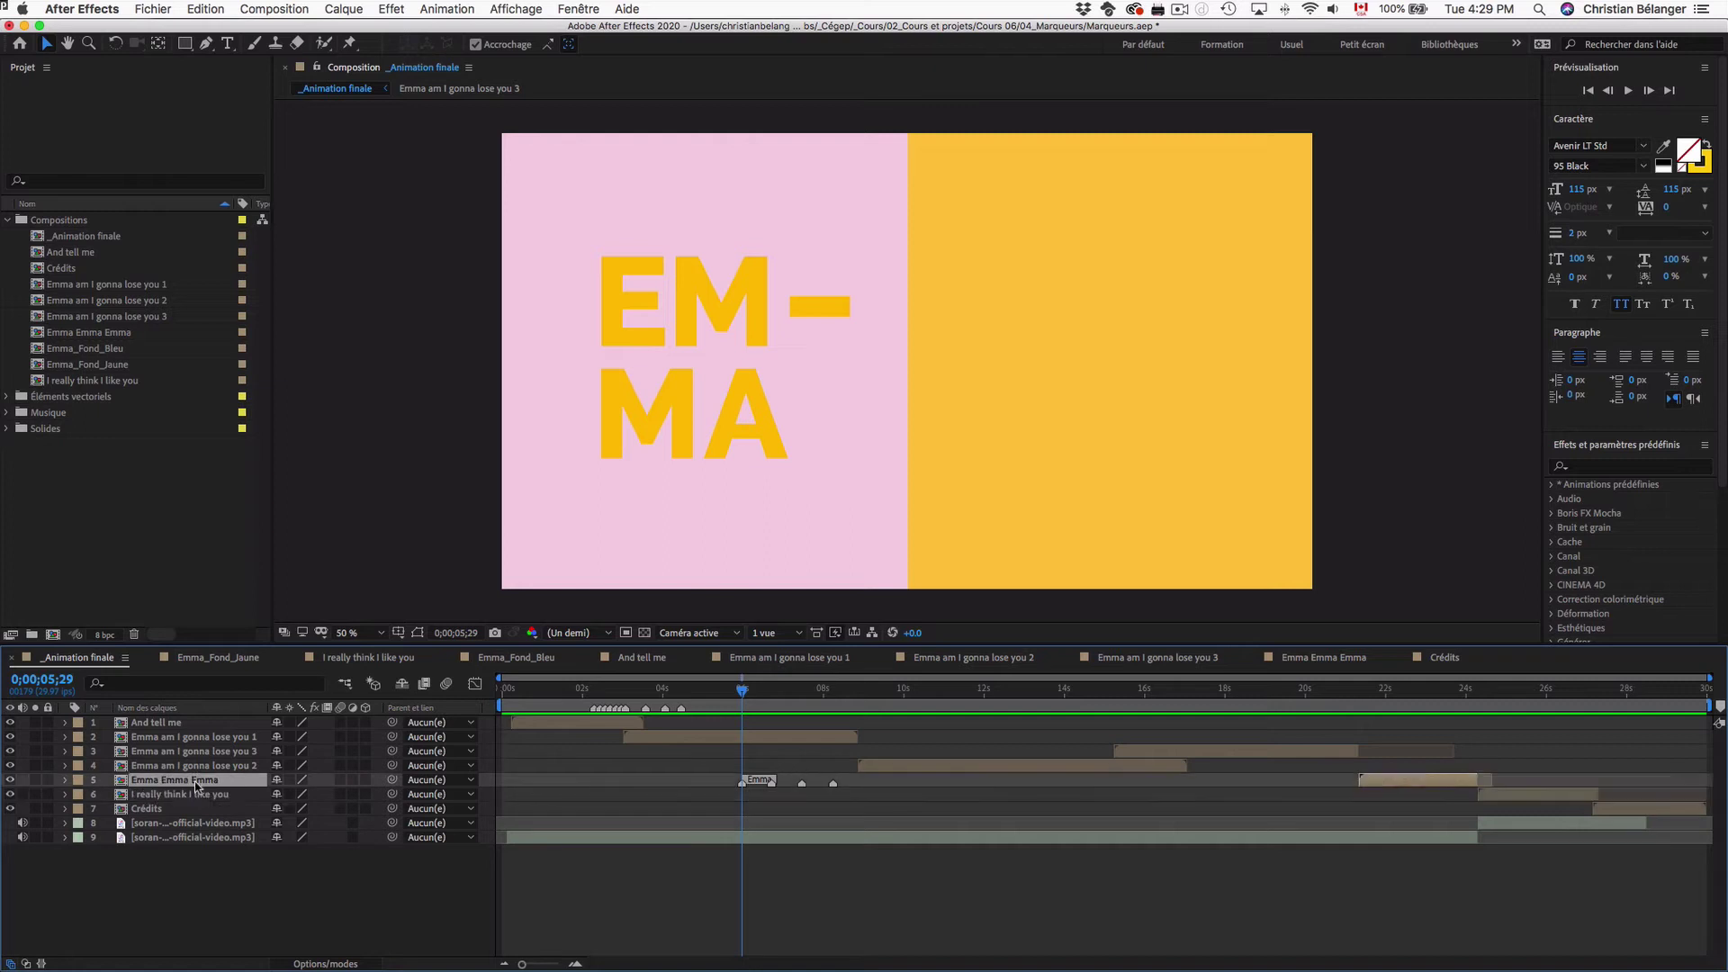
right_click(743, 783)
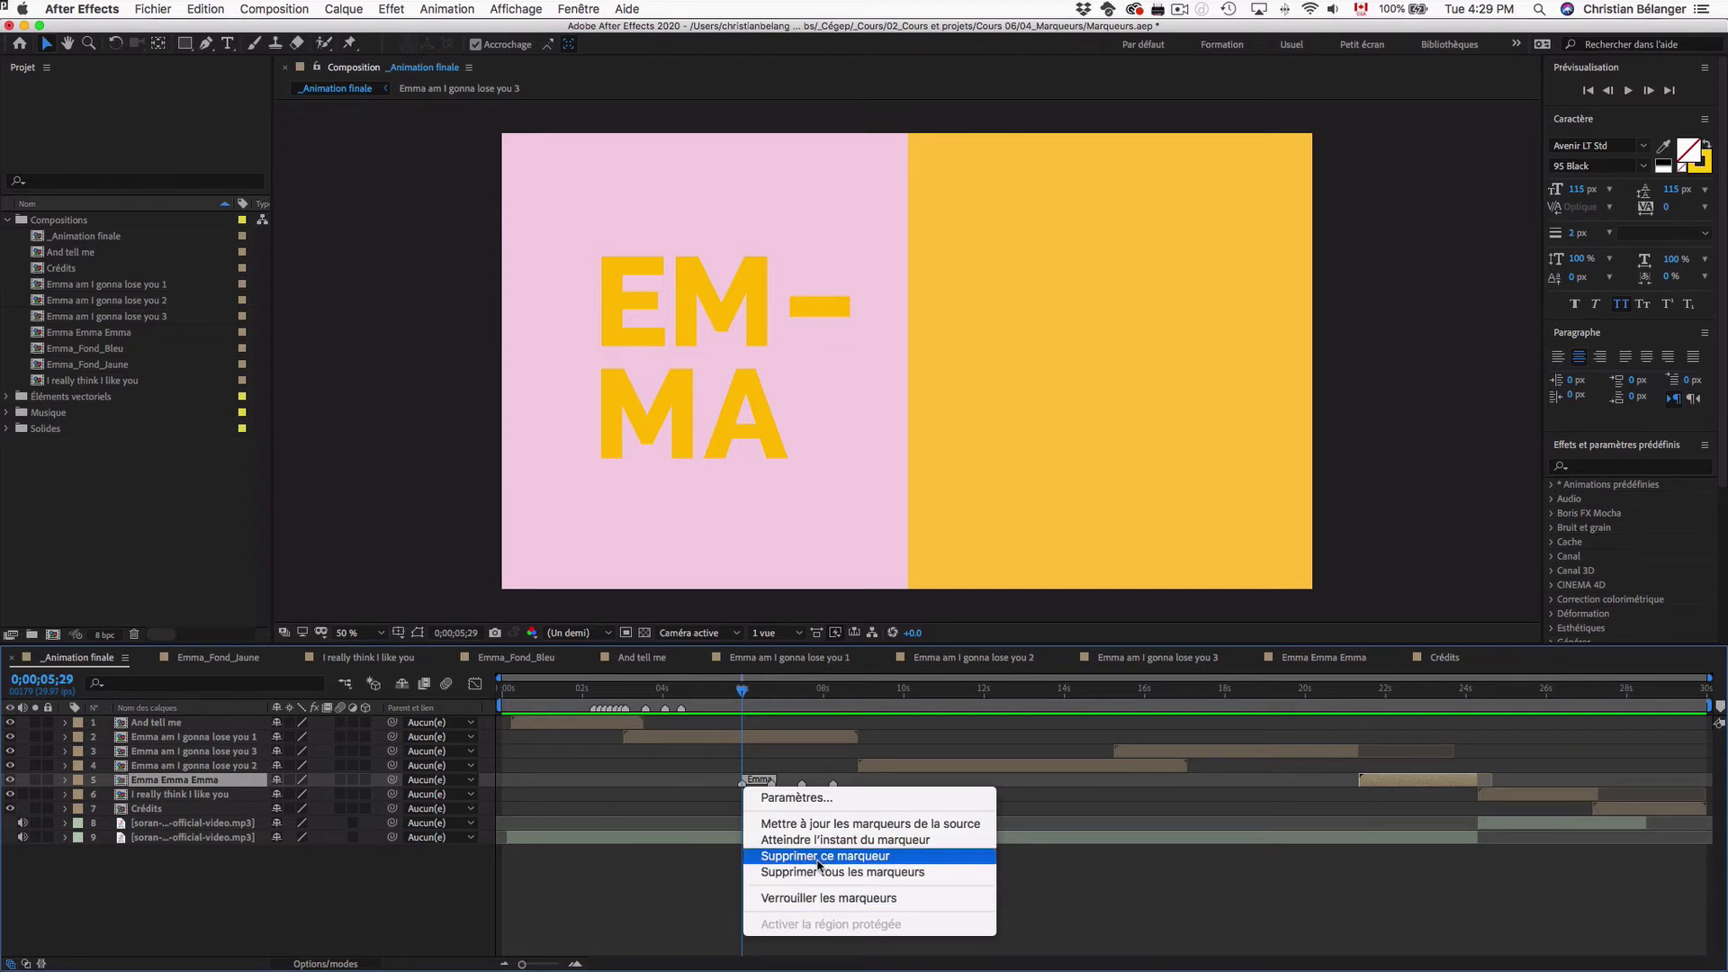
left_click(704, 879)
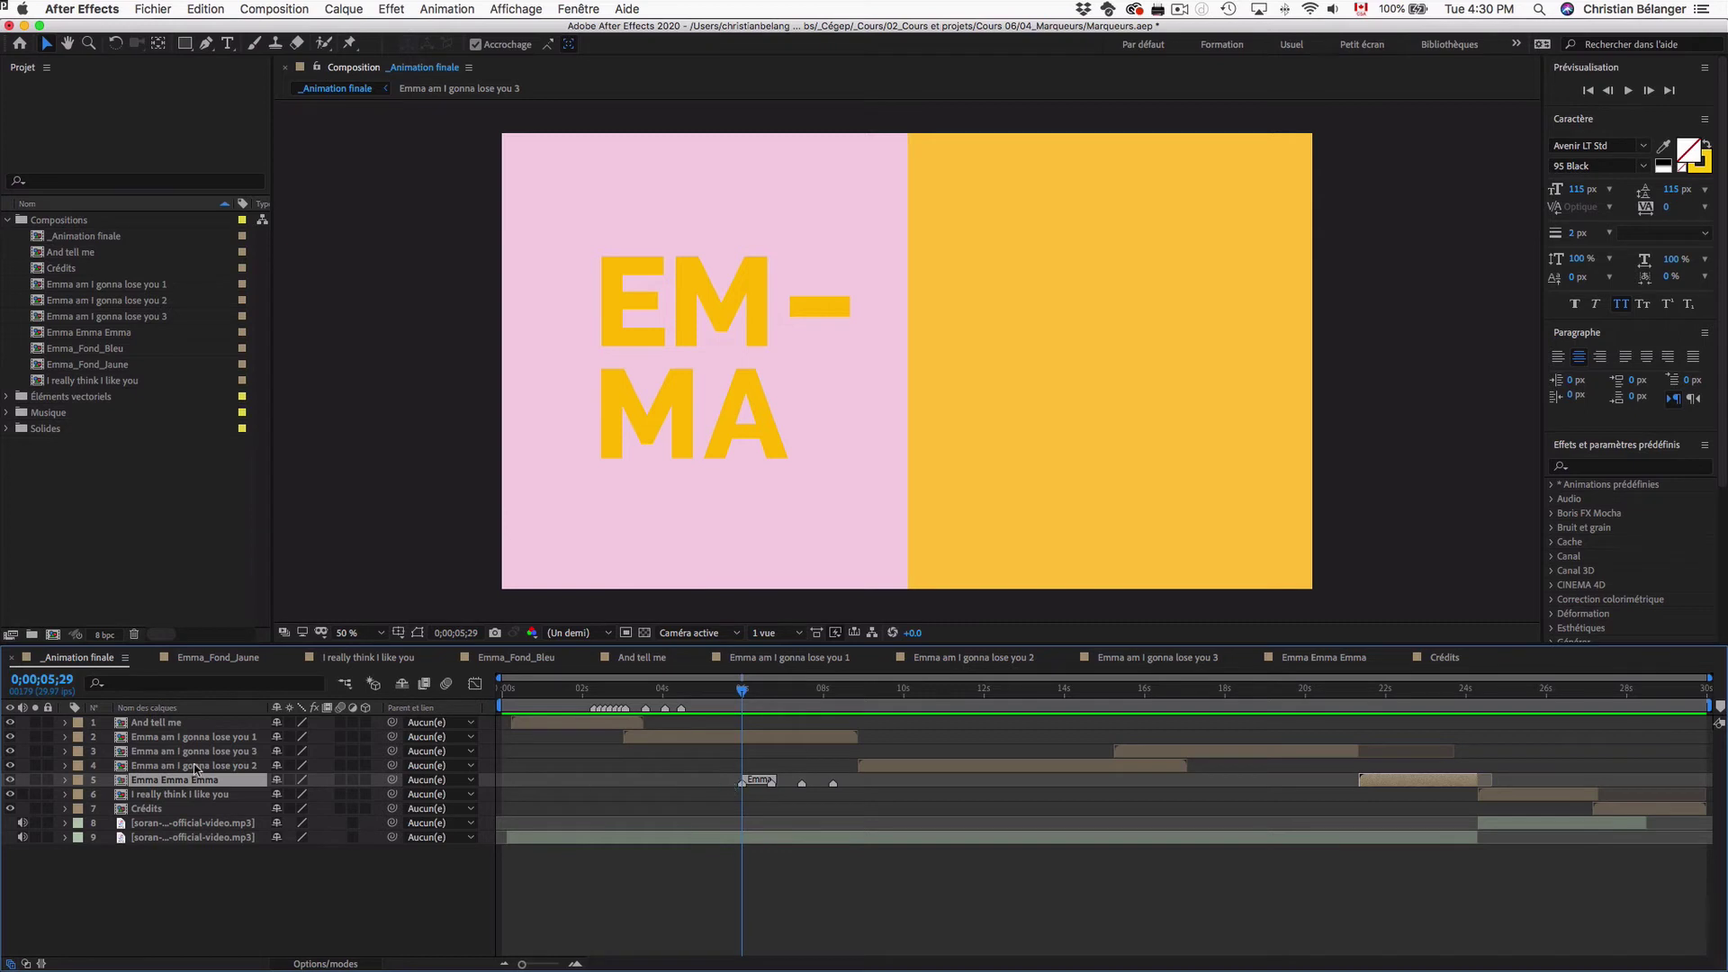
right_click(742, 782)
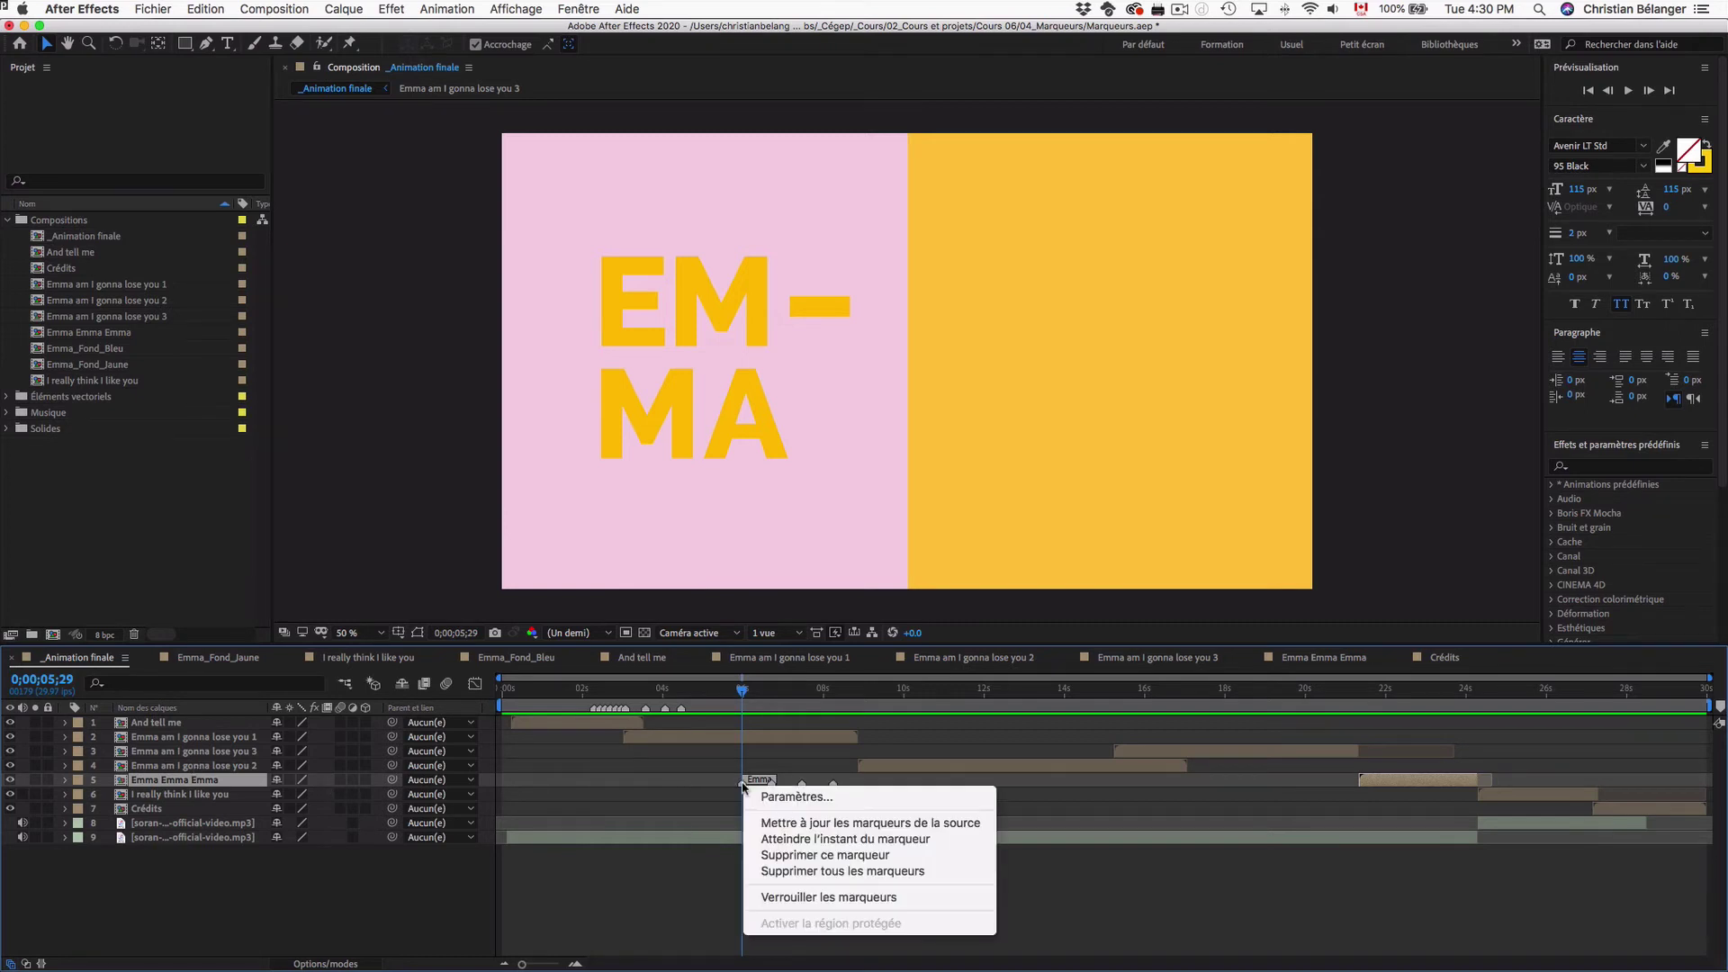
left_click(782, 870)
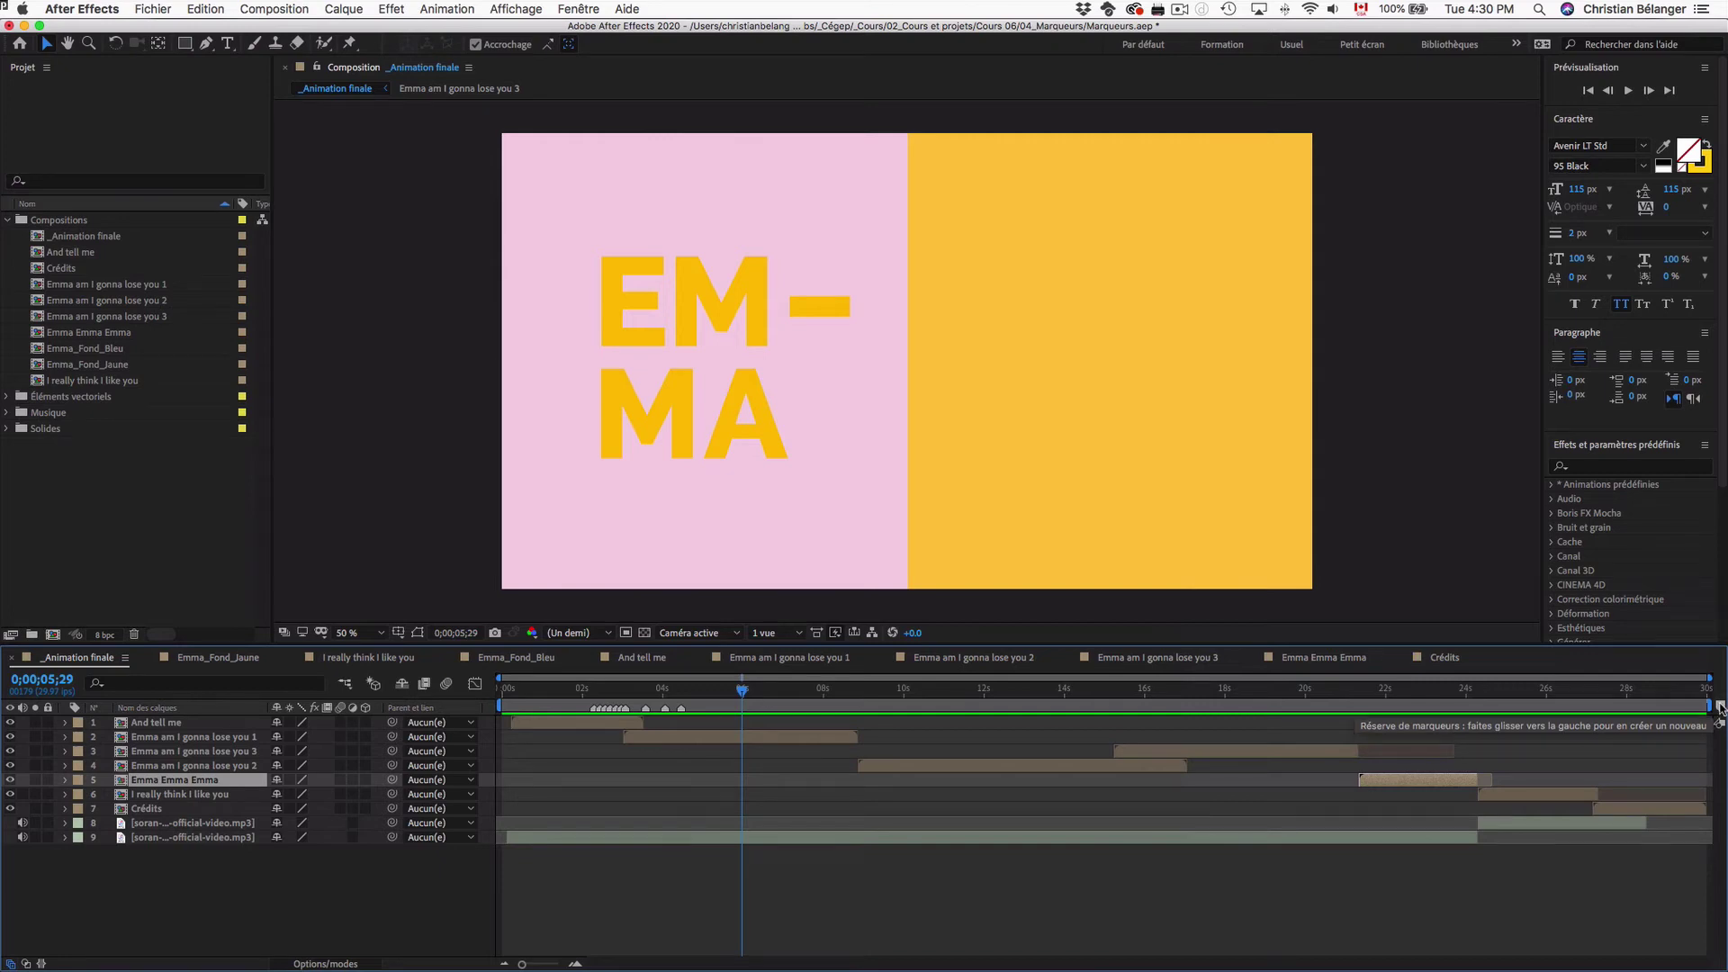
Add numbered composition markers from the marker bin at 0;00;05;29 and 0;00;07;05
left_click_drag(1720, 708, 743, 684)
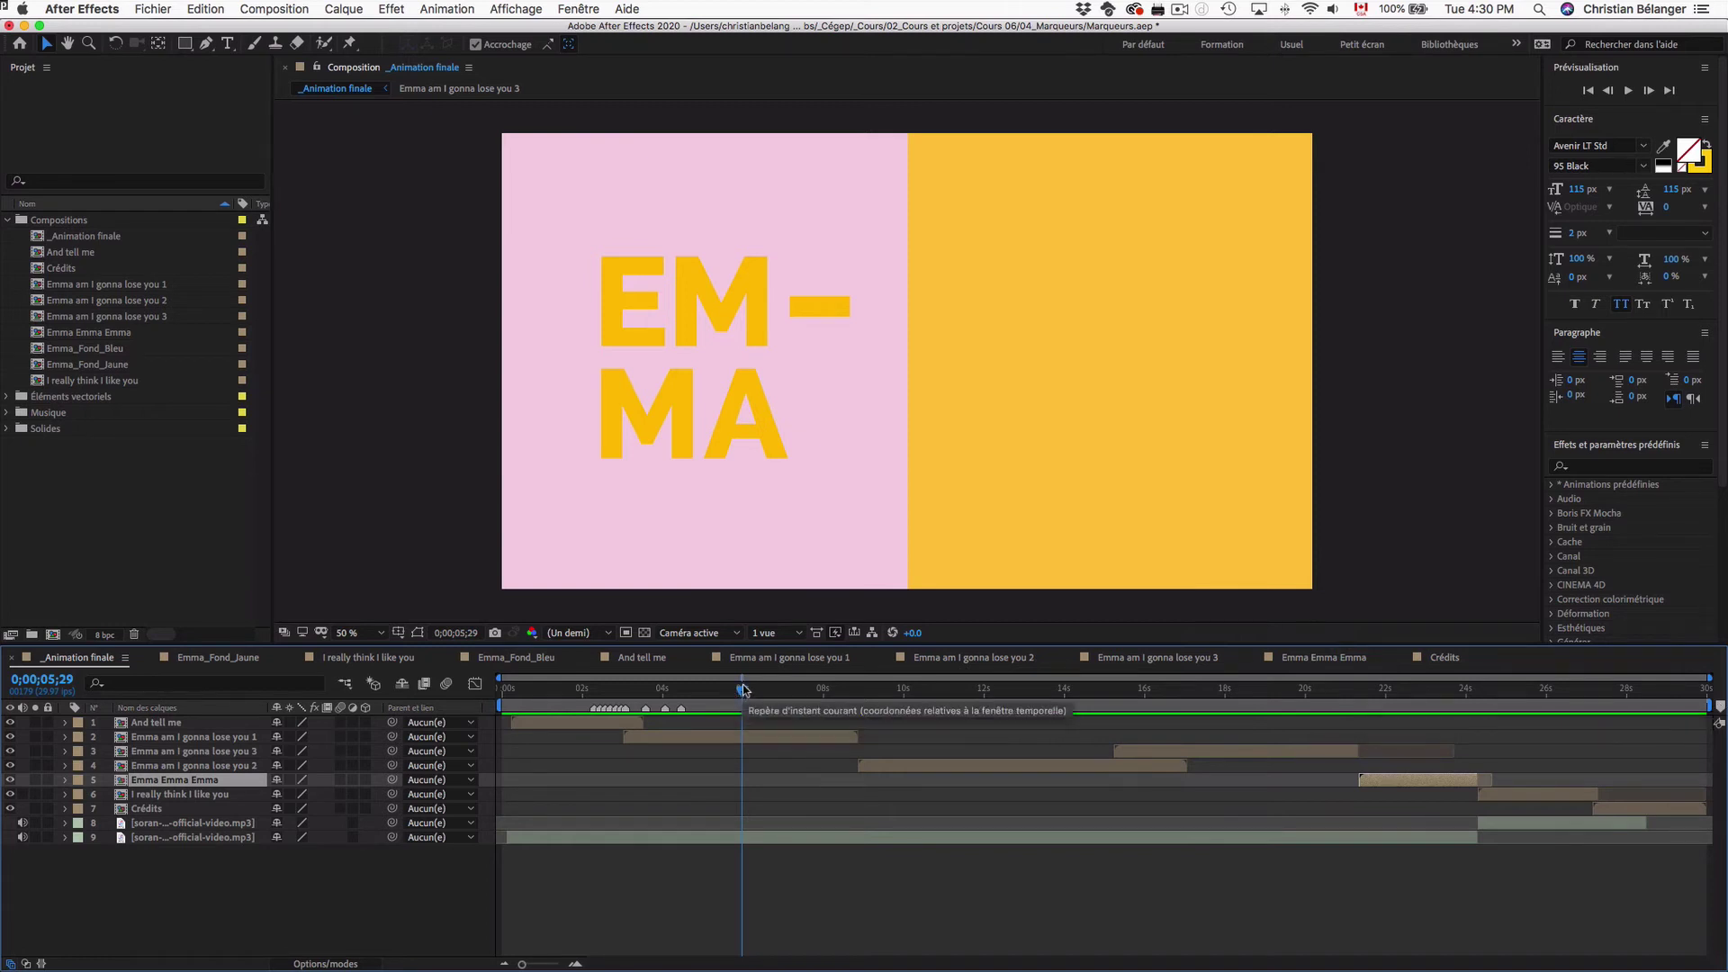
left_click(1720, 709)
key("Page_Down")
key("Page_Down")
key("Page_Down")
key("Page_Down")
key("Page_Down")
key("Page_Down")
key("shift+Page_Down")
key("shift+Page_Down")
key("shift+Page_Down")
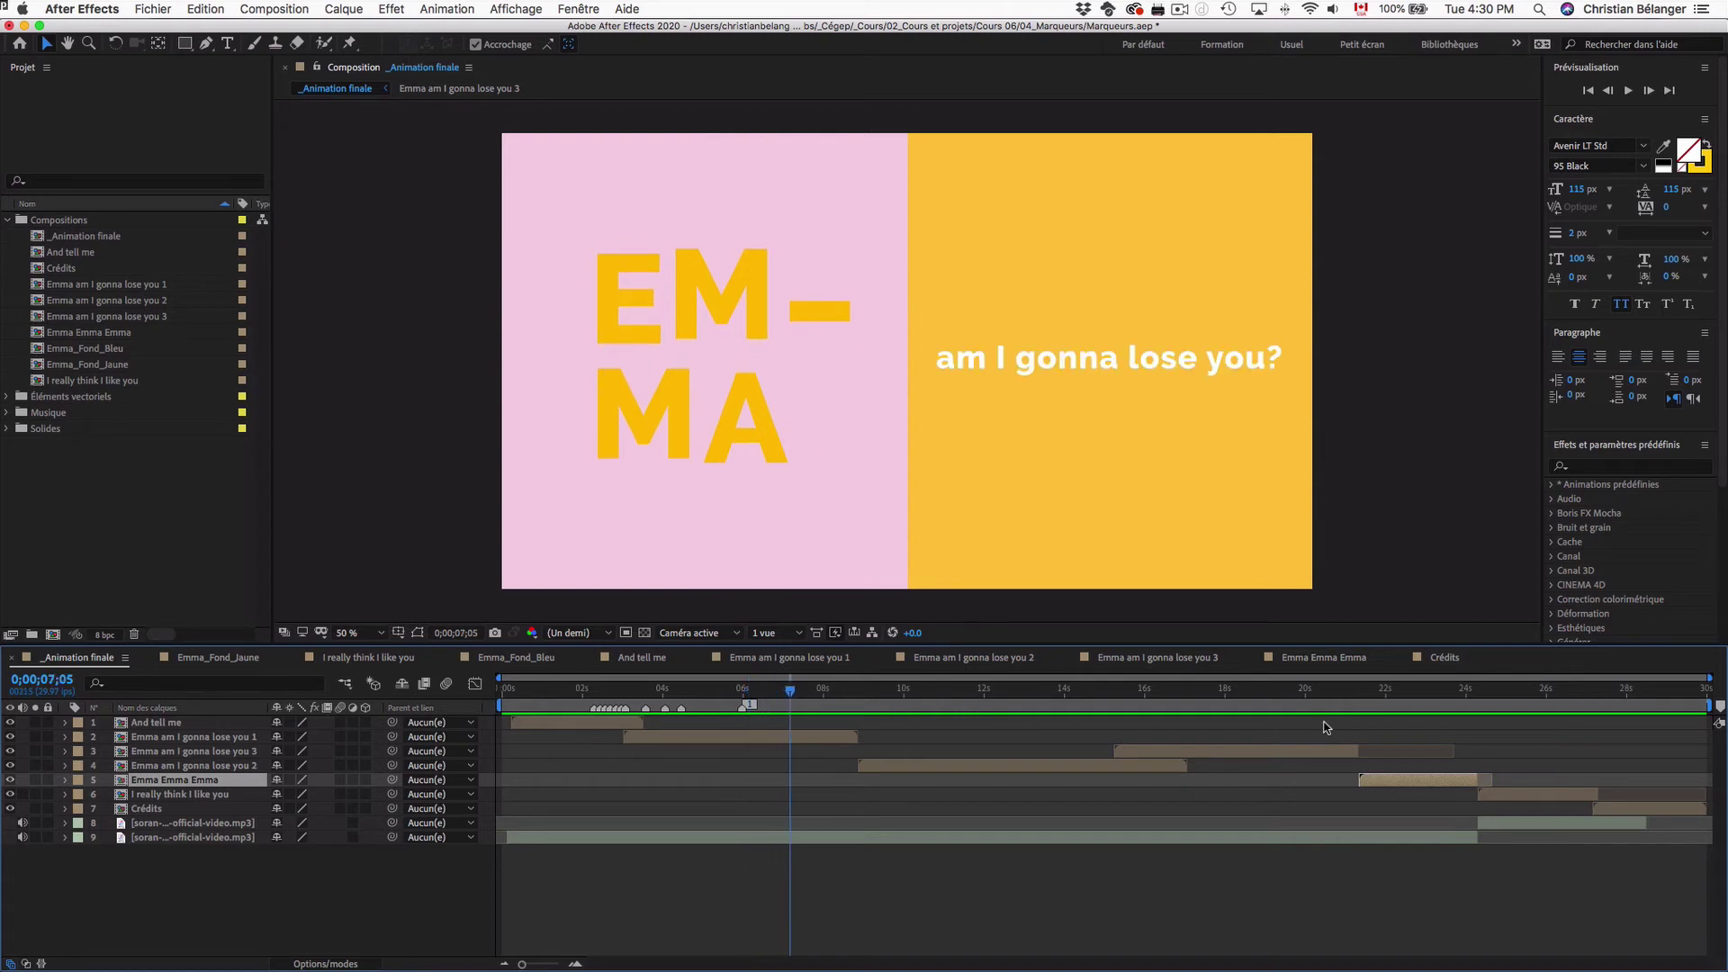
left_click_drag(1721, 709, 797, 706)
Add a third numbered composition marker at 0;00;08;12 and move it to about 9 seconds
key("space")
left_click(1720, 707)
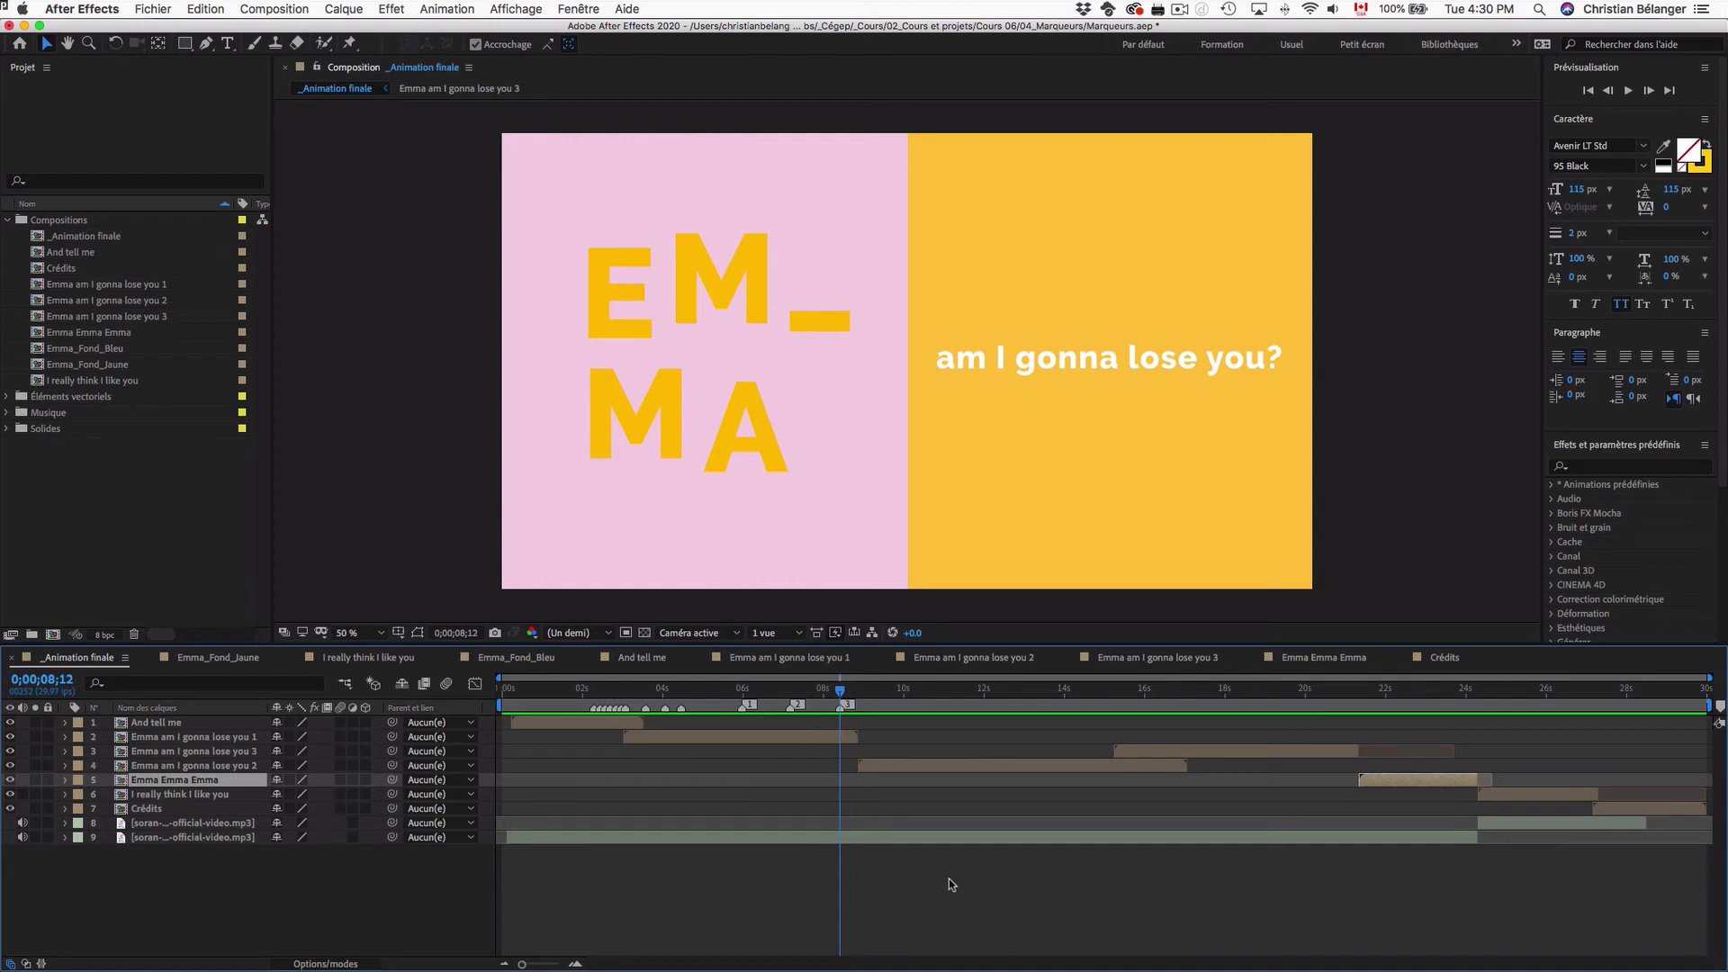
left_click(1720, 708)
key("space")
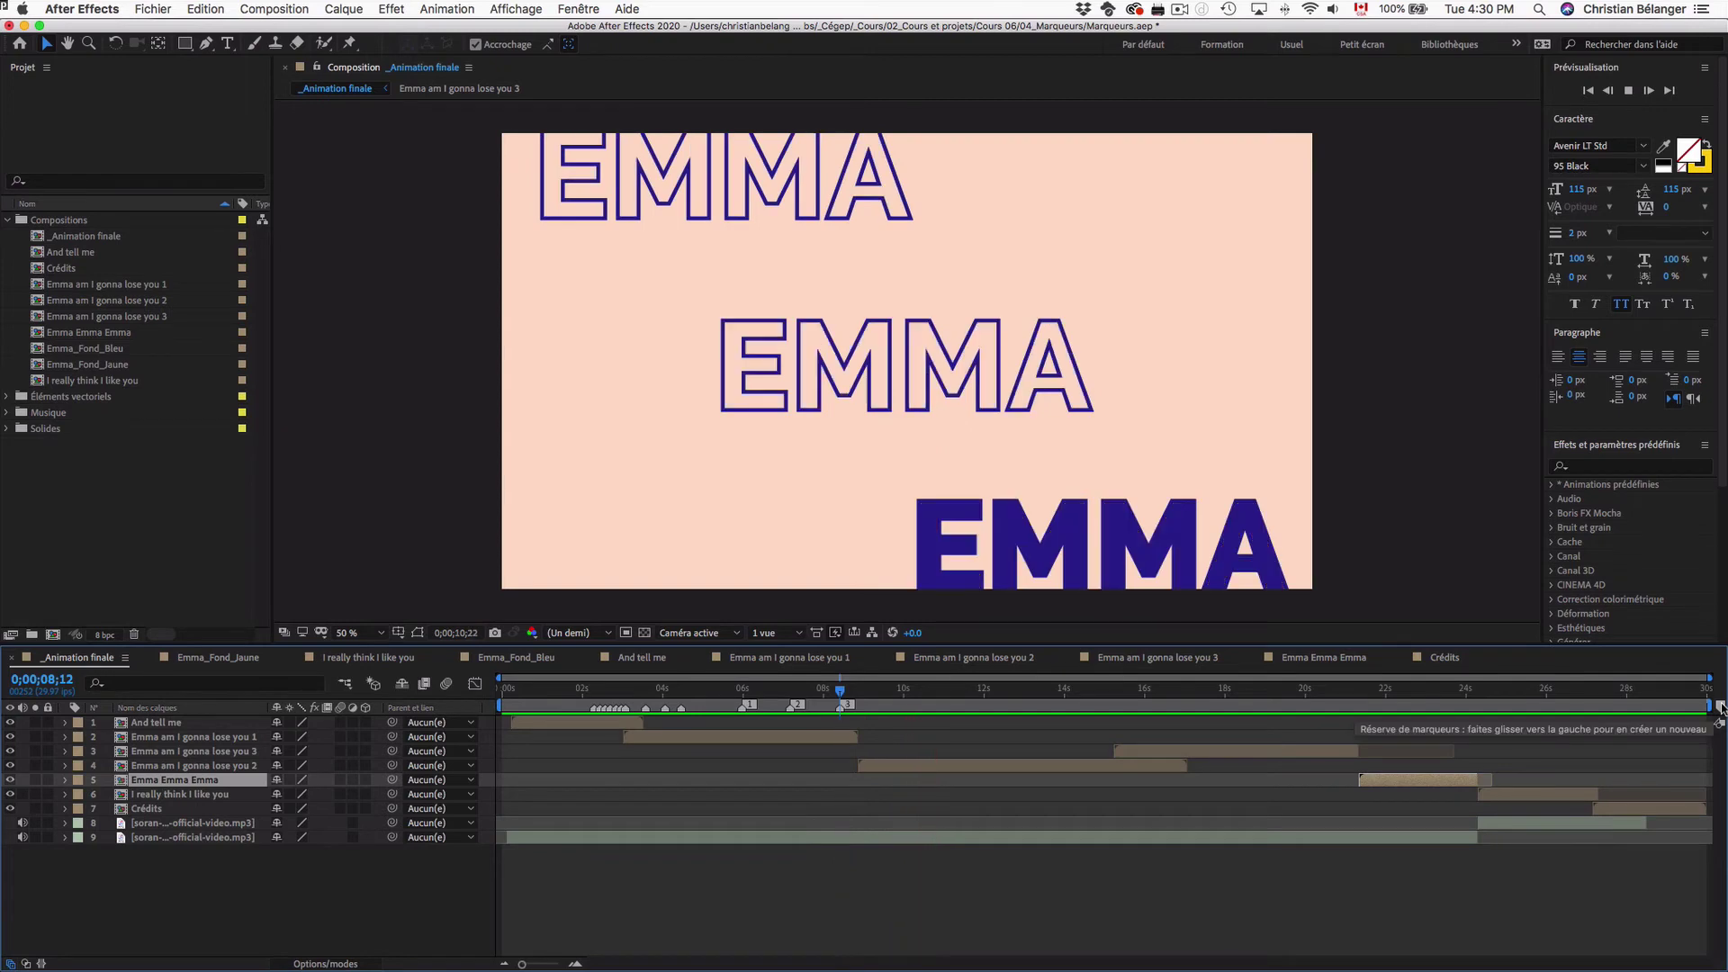
key("space")
left_click_drag(840, 708, 873, 708)
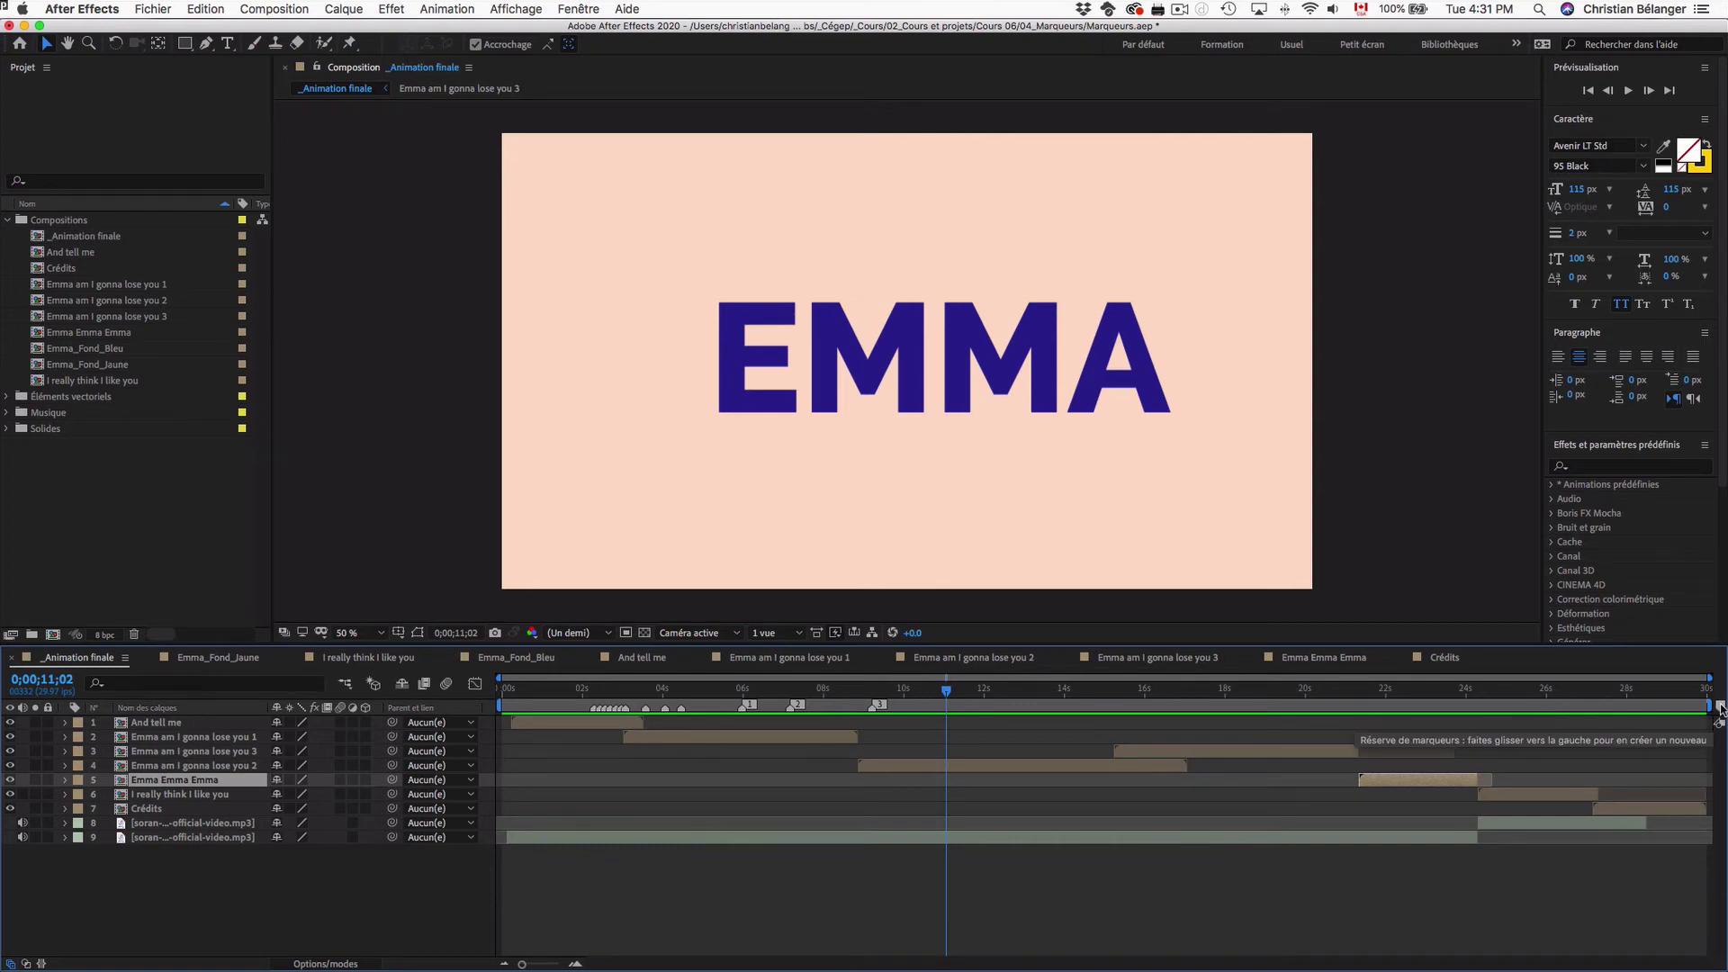
Add a numbered composition marker at 0;00;11;02 and preview the animation up to 0;00;13;29
key("KP_Multiply")
key("space")
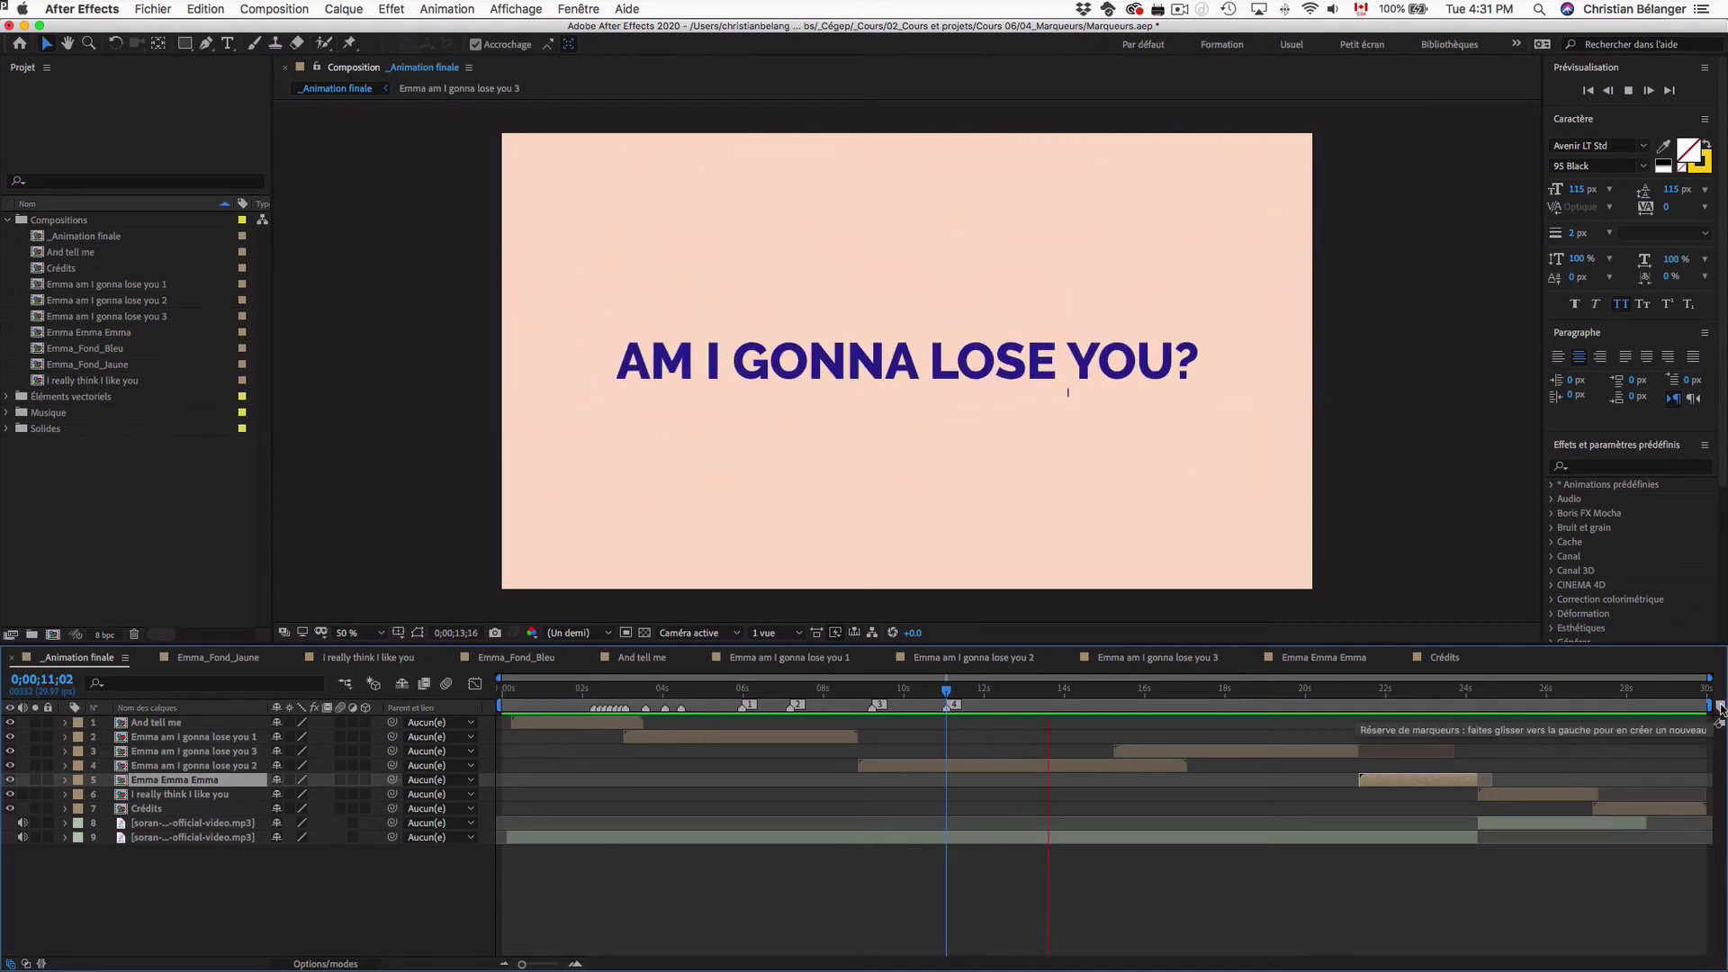
key("space")
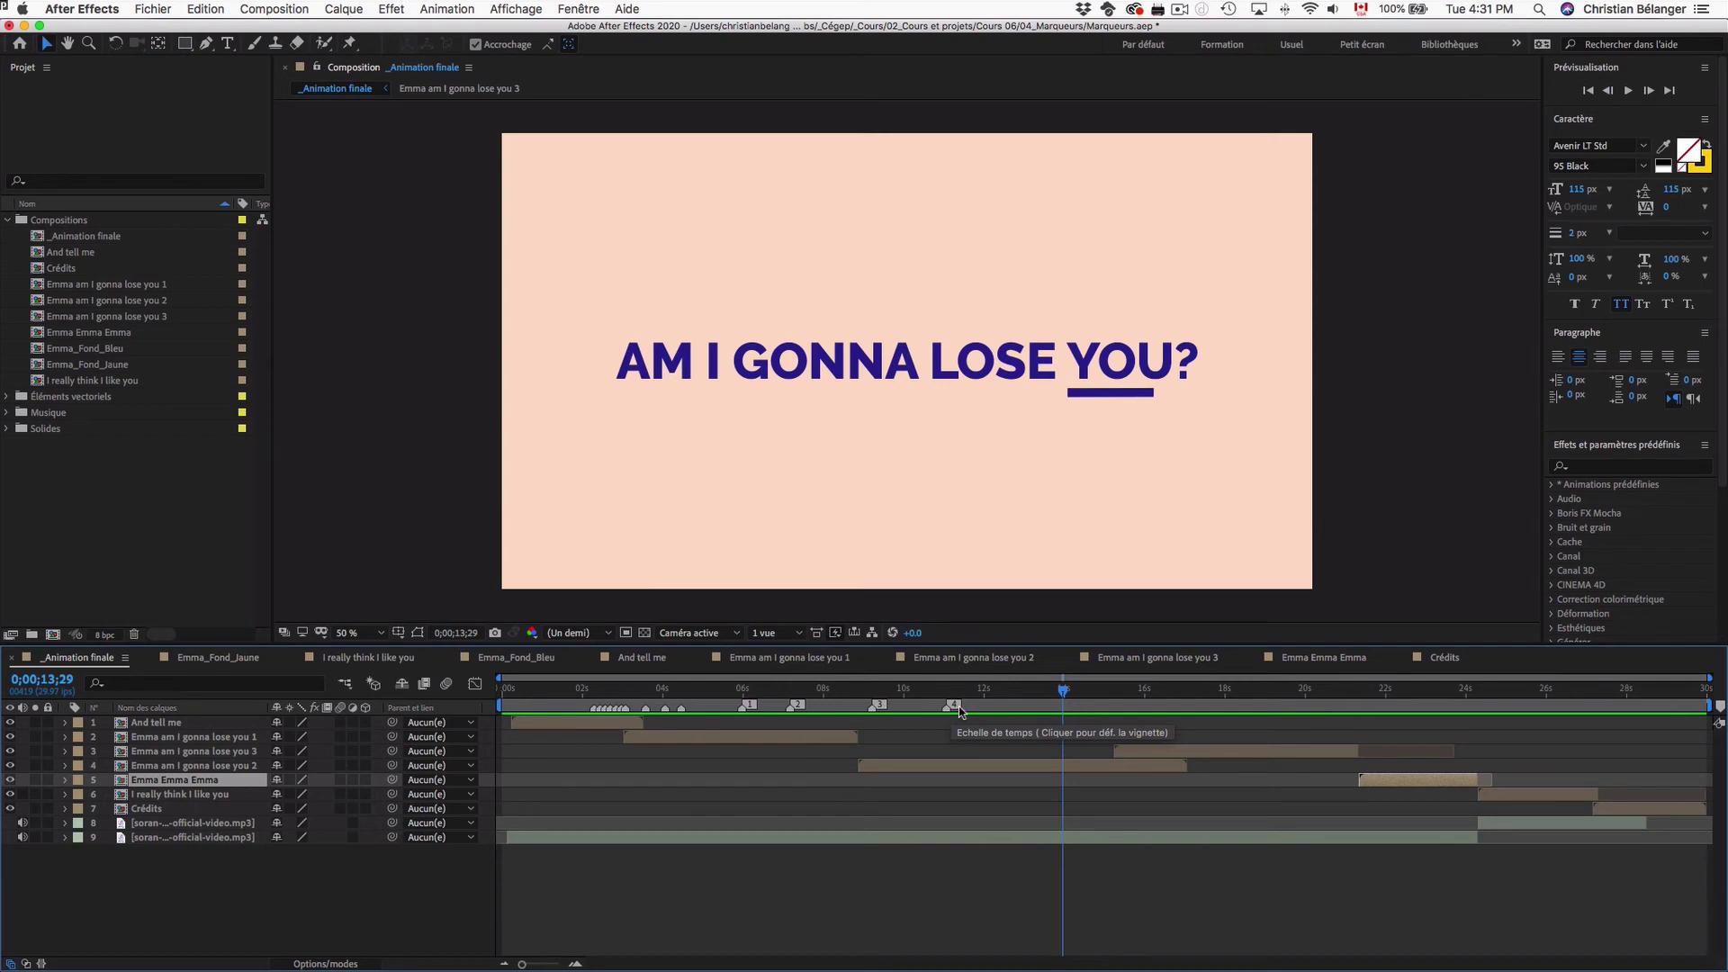
Add a numbered composition marker at 0;00;13;29 and move it earlier, to just before 13 seconds
key("space")
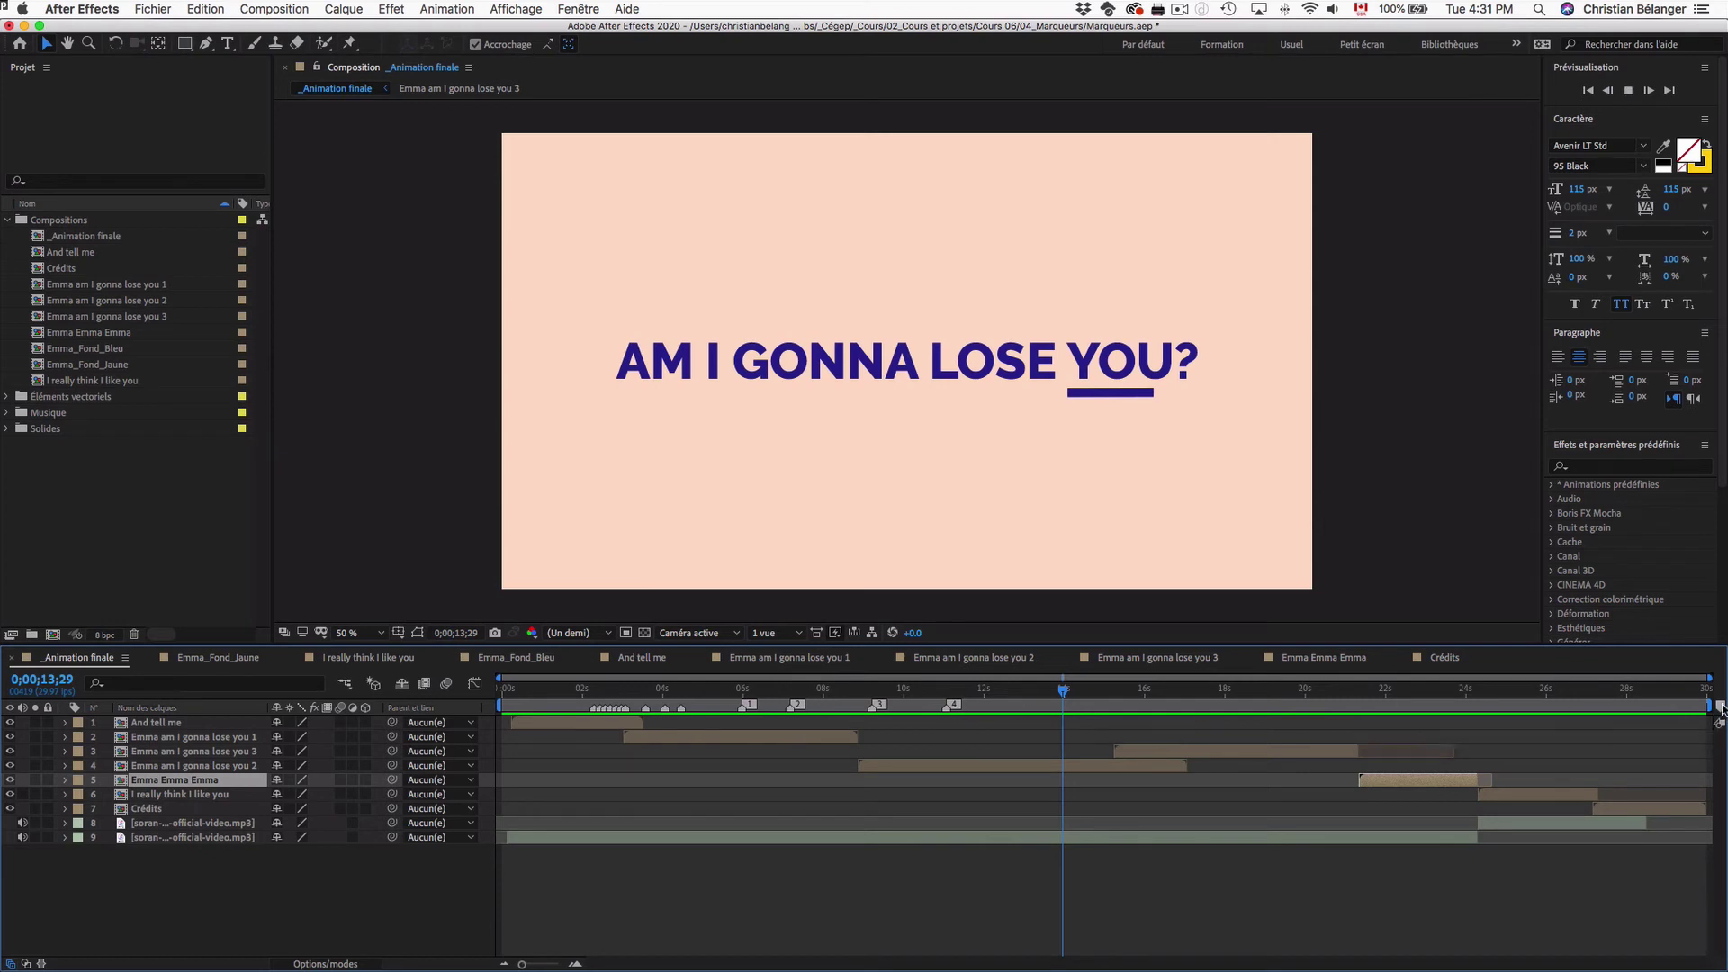
left_click(1721, 709)
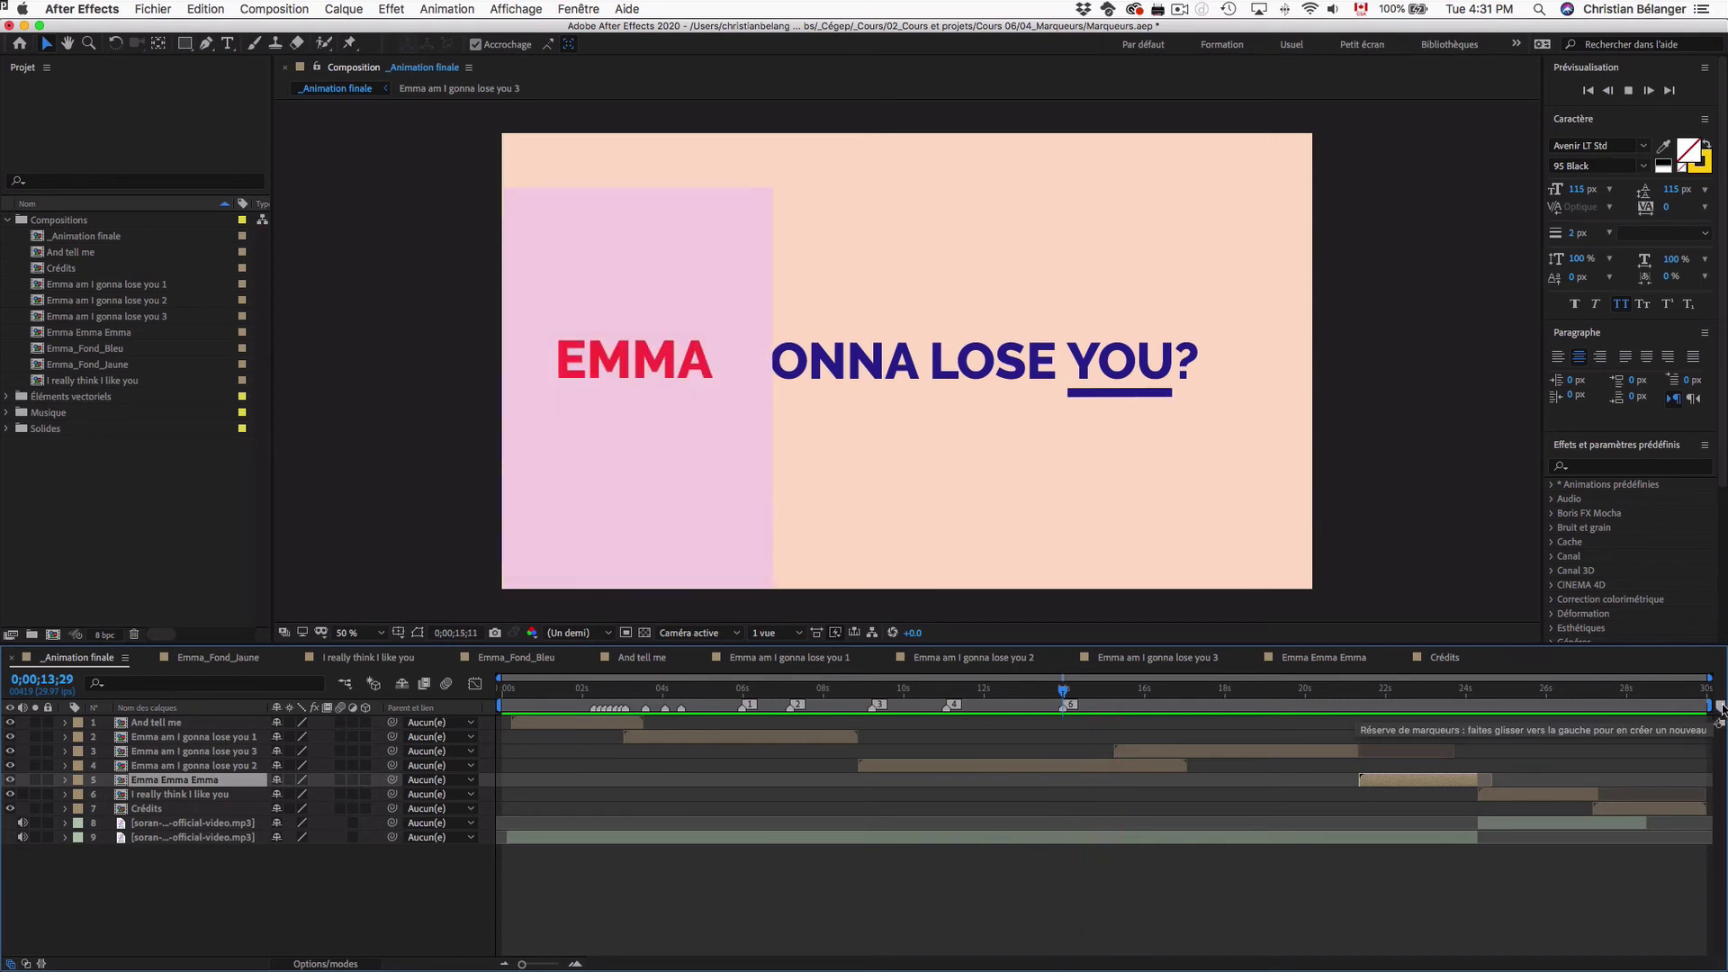
key("space")
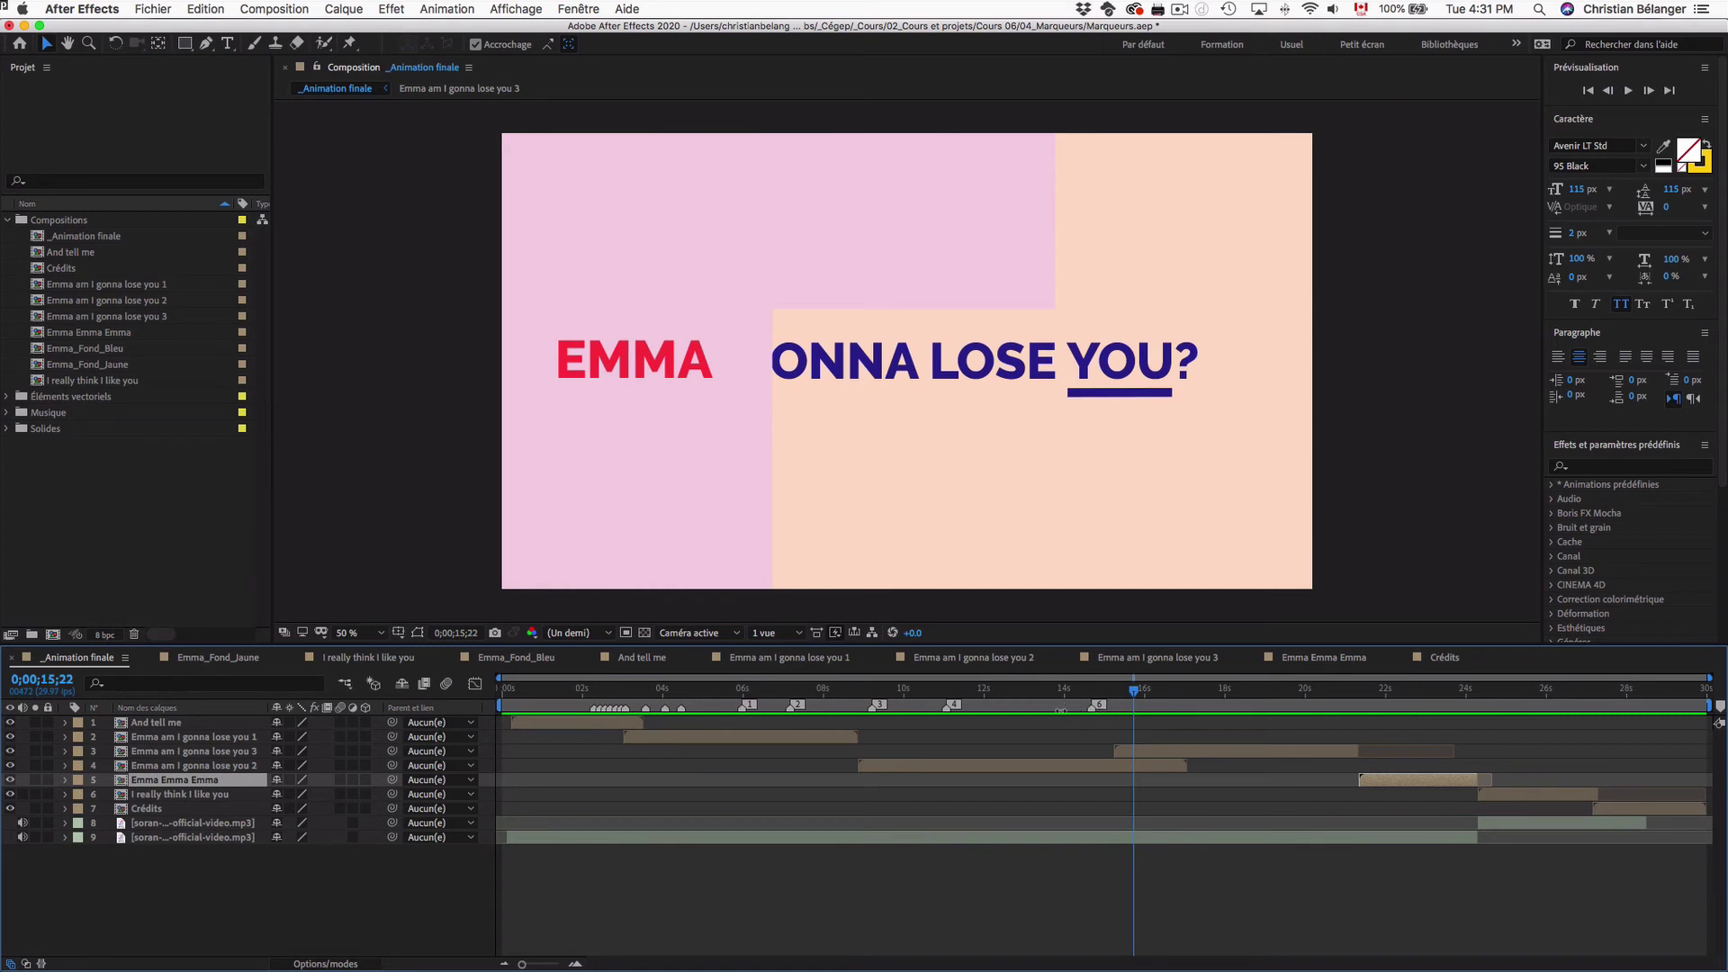
left_click_drag(1064, 707, 1013, 709)
Delete all the composition markers from the _Animation finale timeline at once
right_click(594, 707)
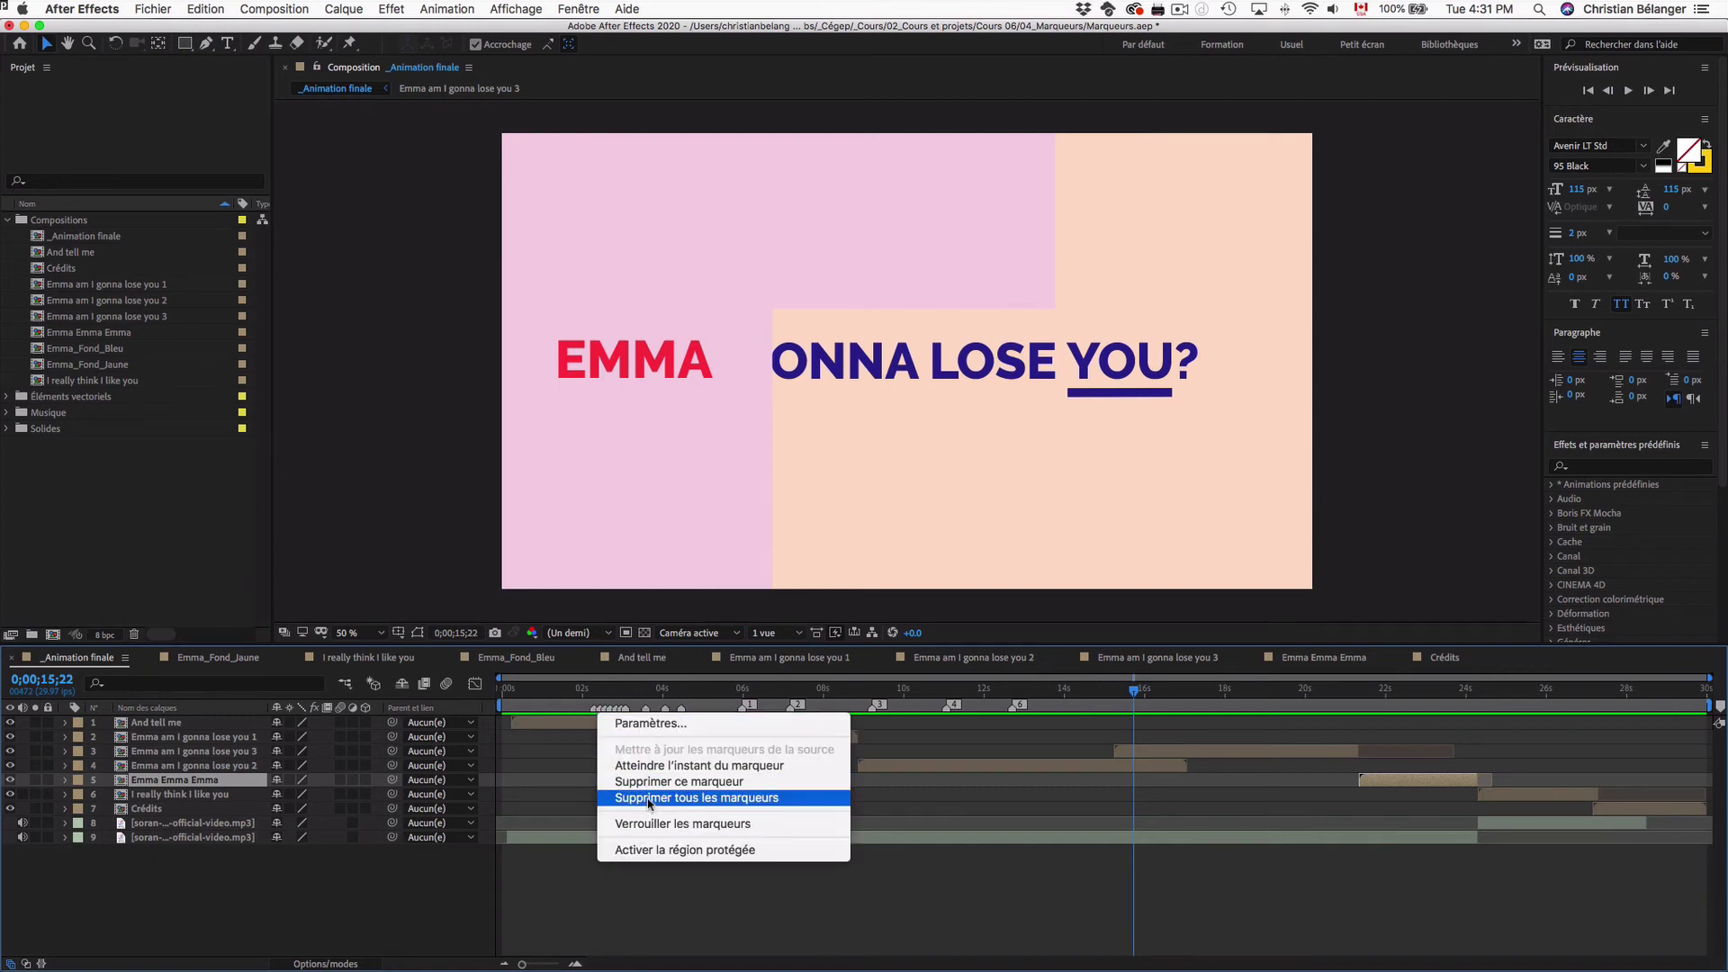
left_click(646, 798)
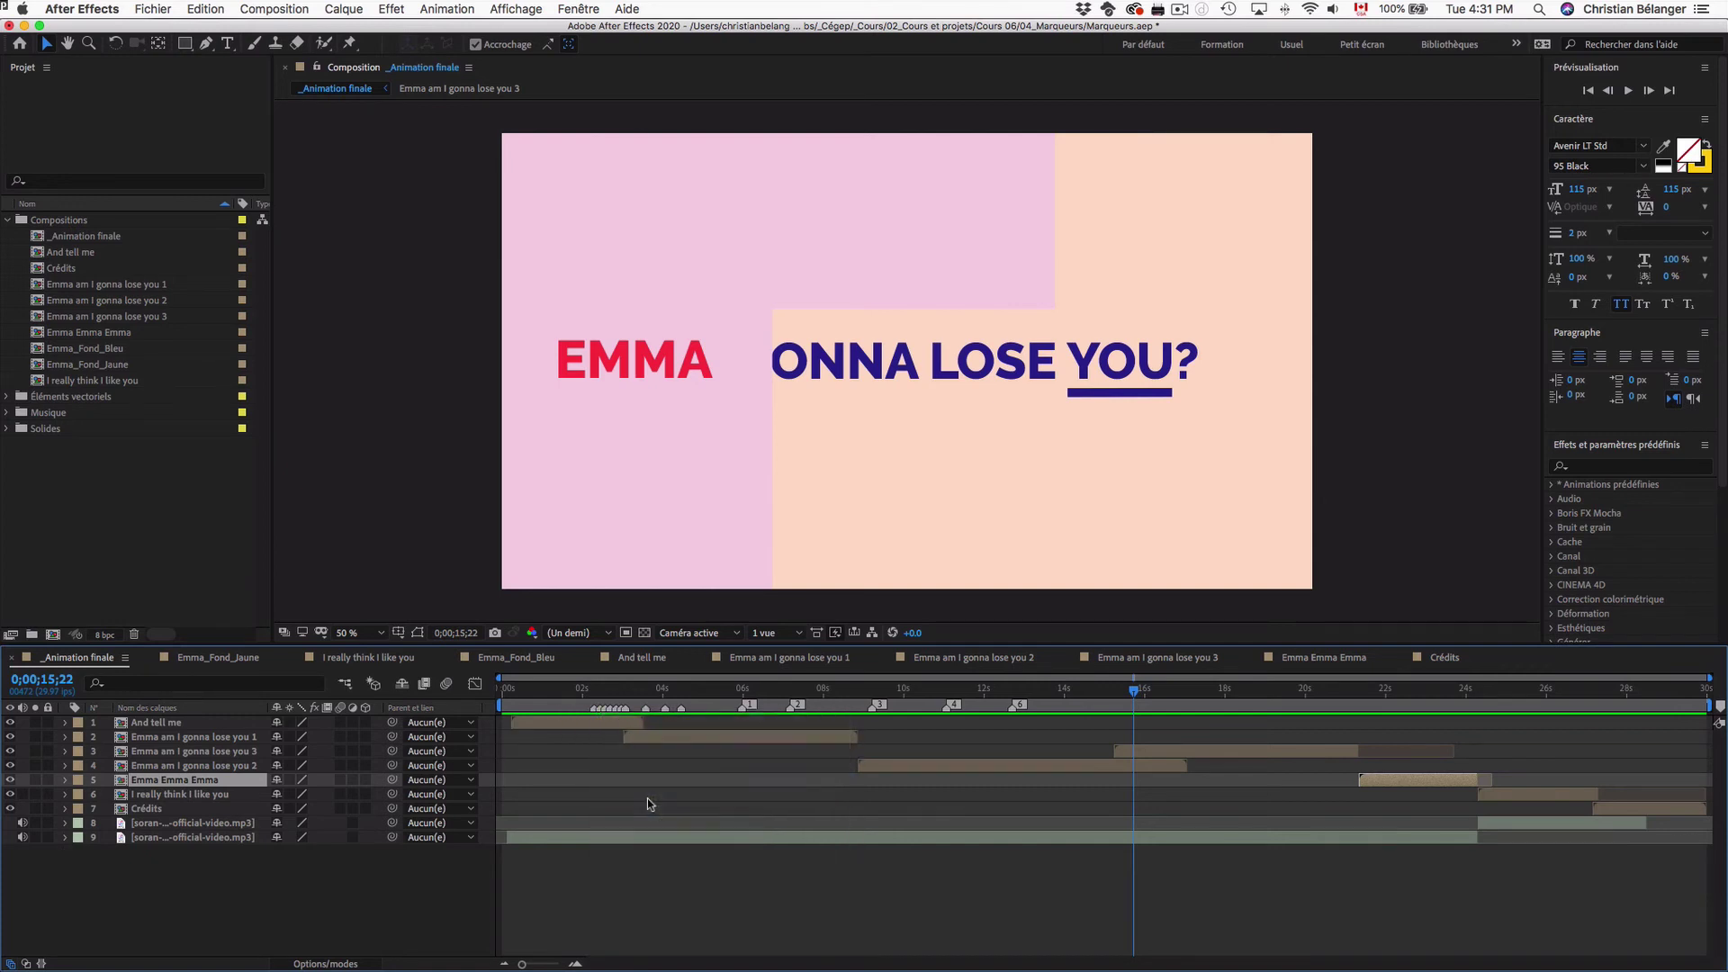
Mark the second music layer (layer 8) as shy and hide shy layers in the timeline
left_click(206, 838)
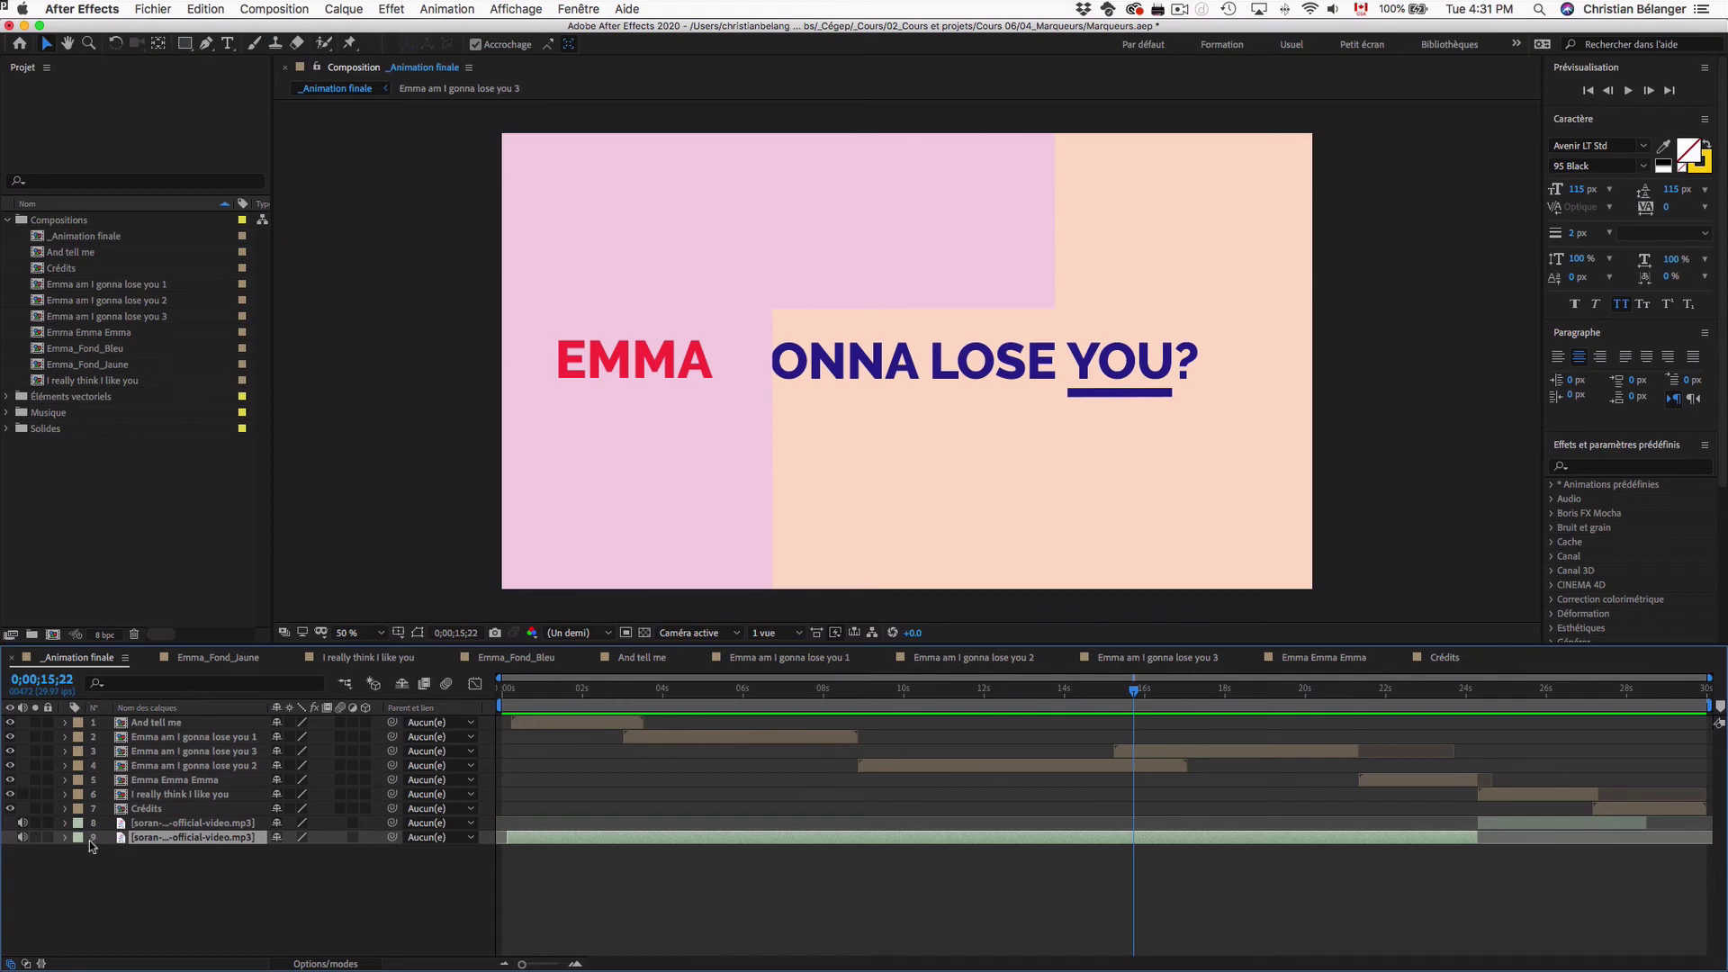
left_click(194, 823)
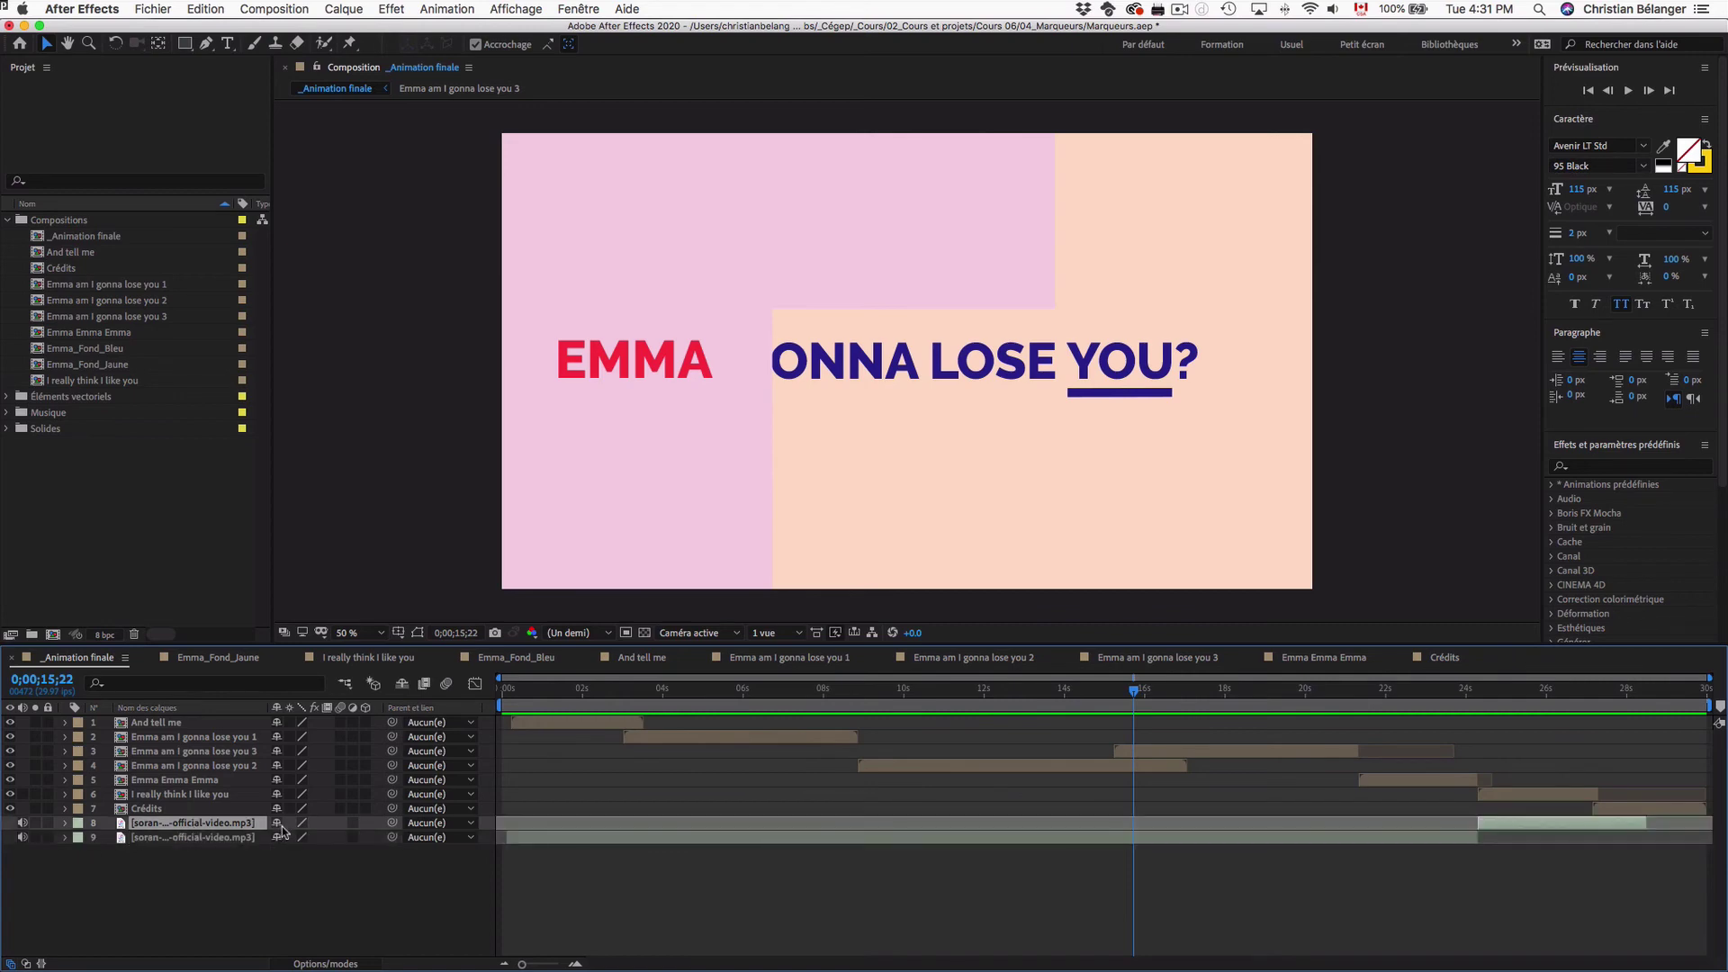
left_click(403, 686)
Reveal the audio waveform of the remaining music layer (layer 9)
left_click(166, 824)
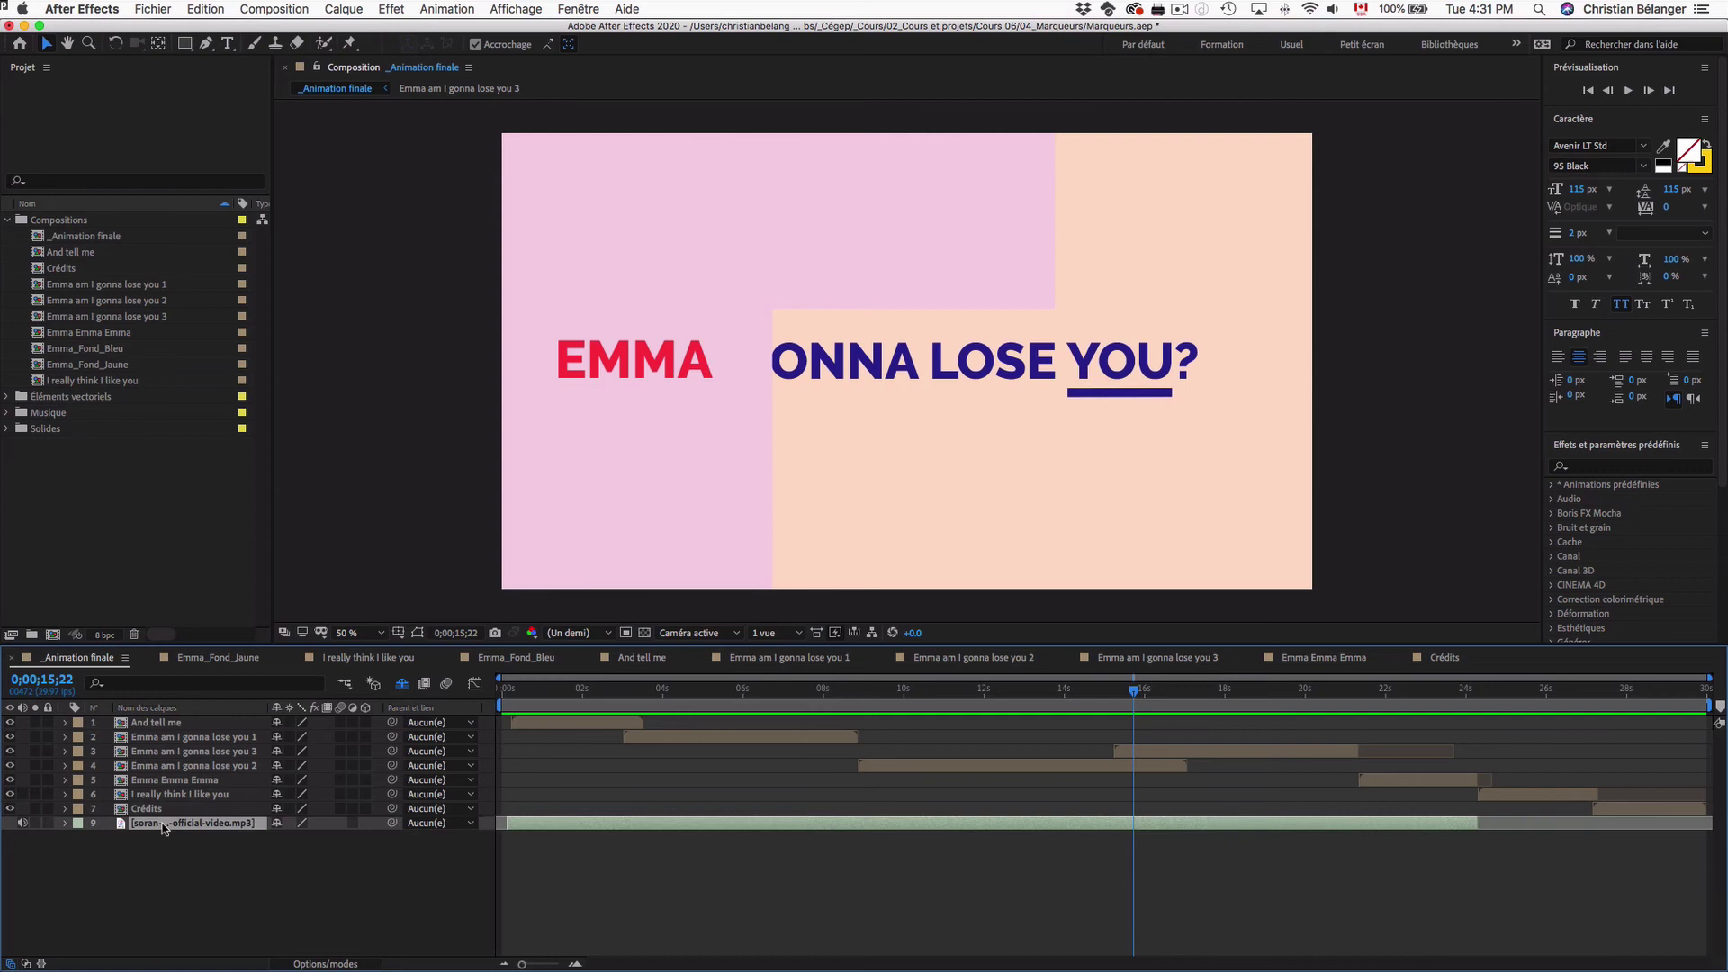
left_click(65, 823)
left_click(79, 838)
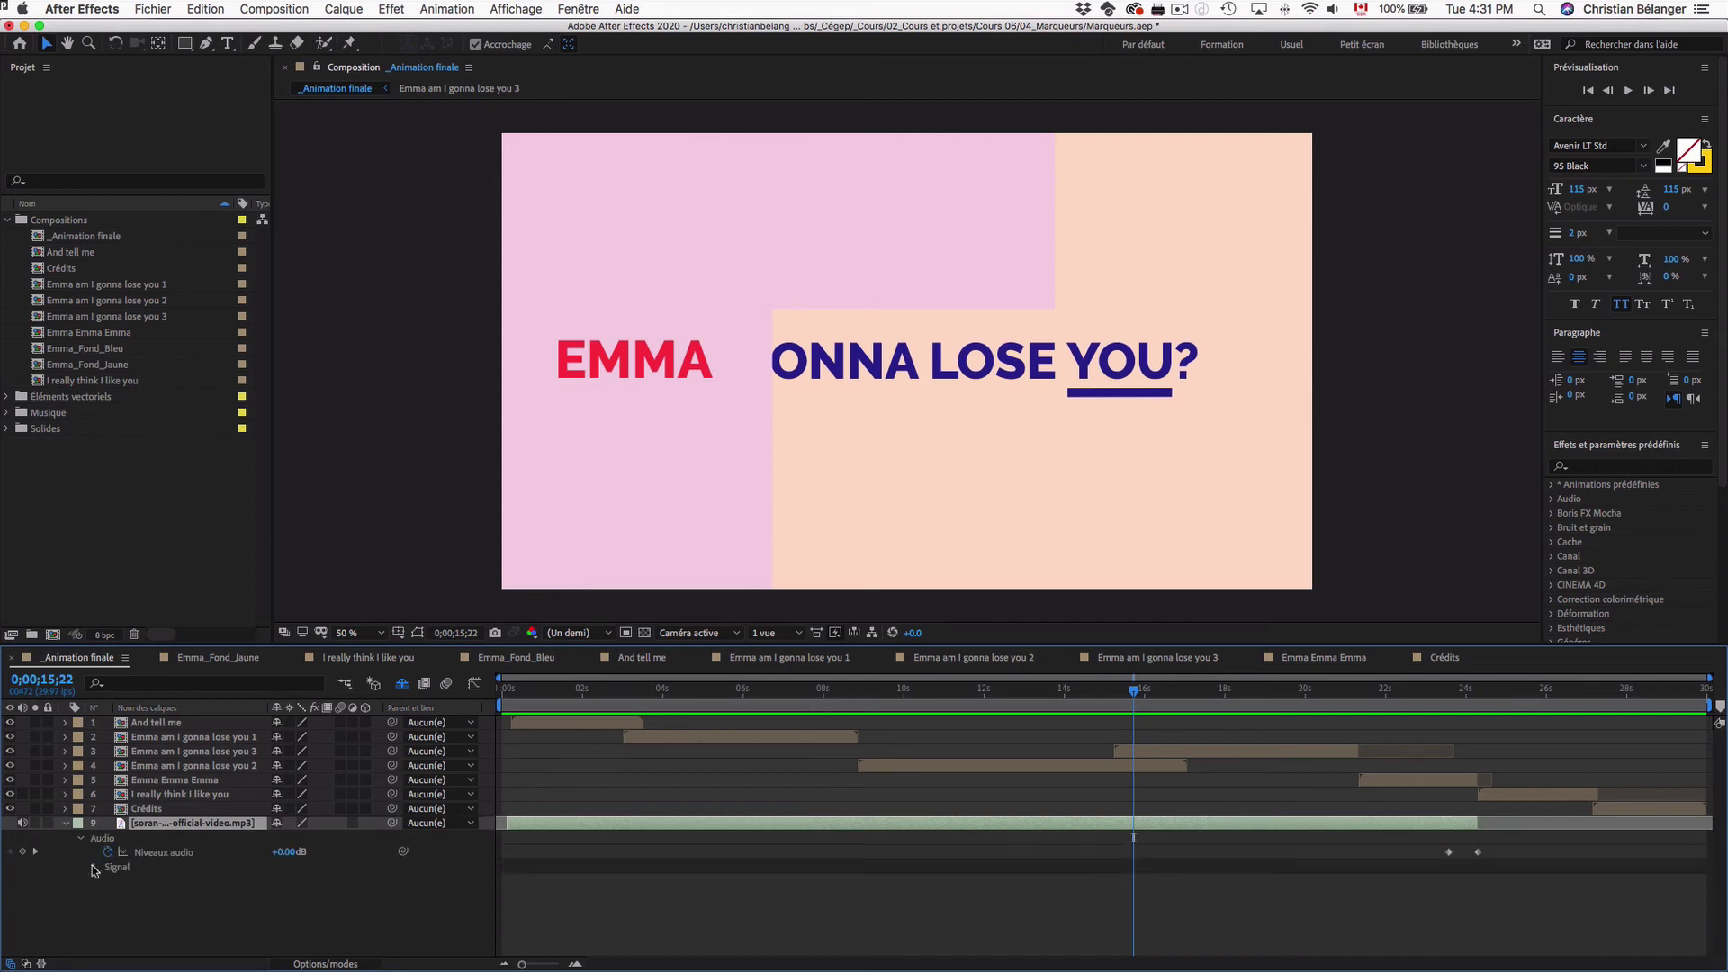
left_click(93, 867)
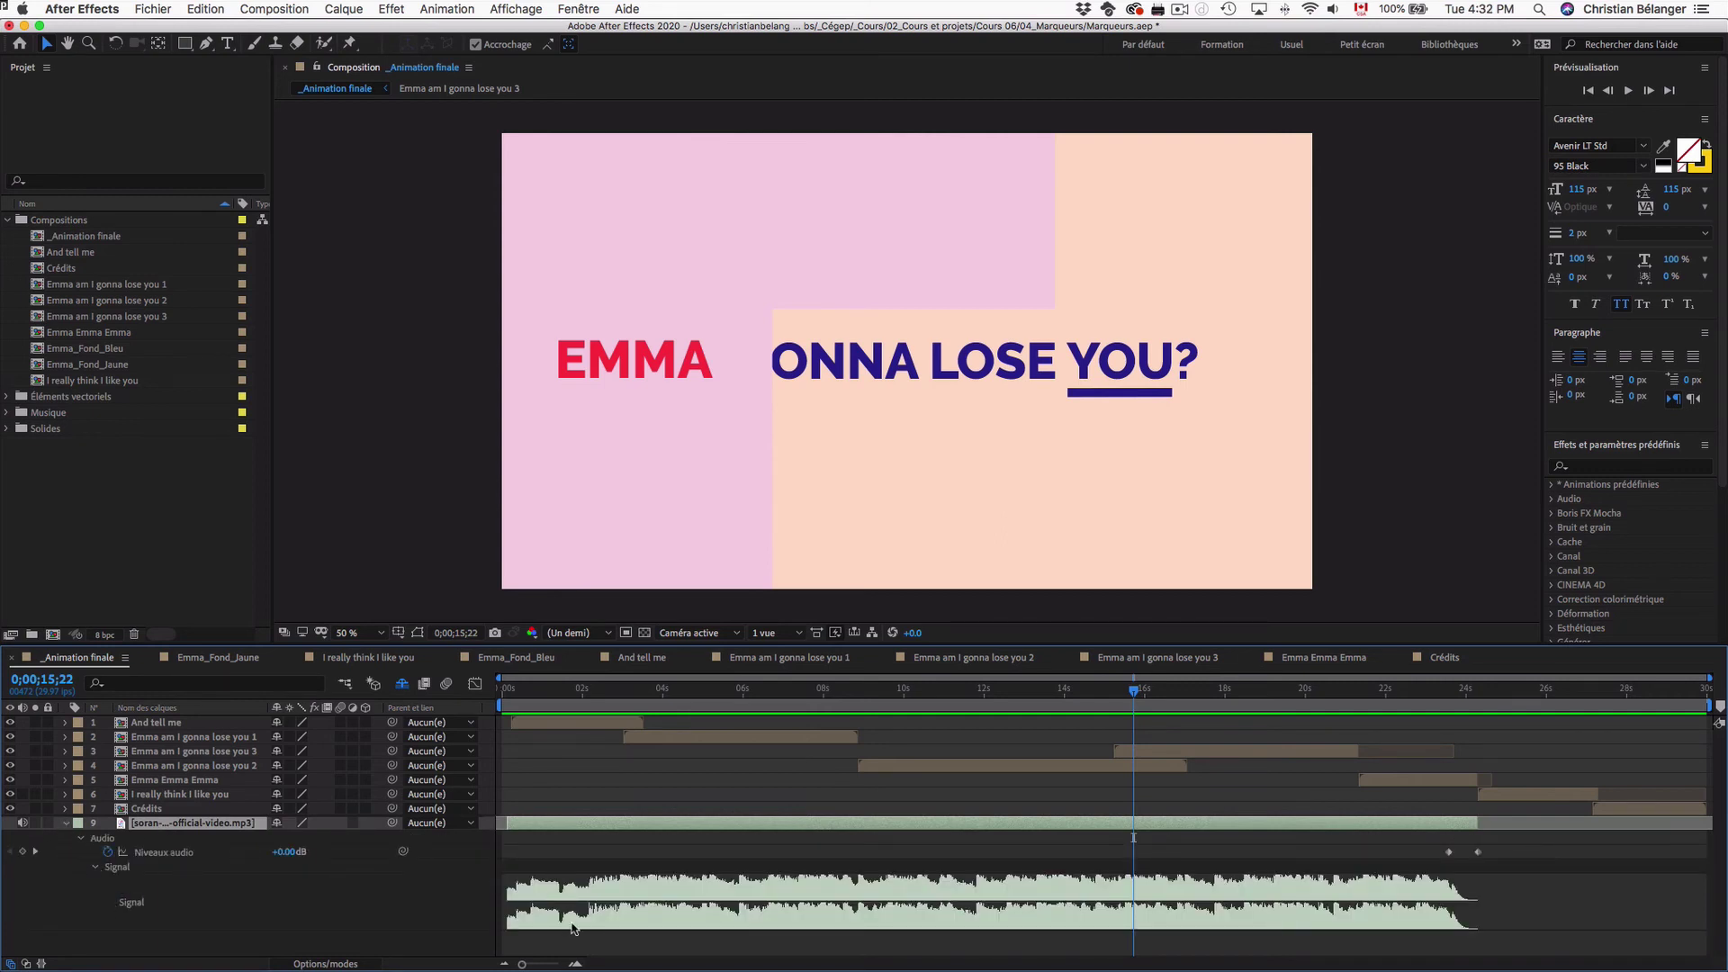
Preview the opening from 0;00;00;02 to 0;00;02;18 against an enlarged view of the music waveform
left_click(562, 691)
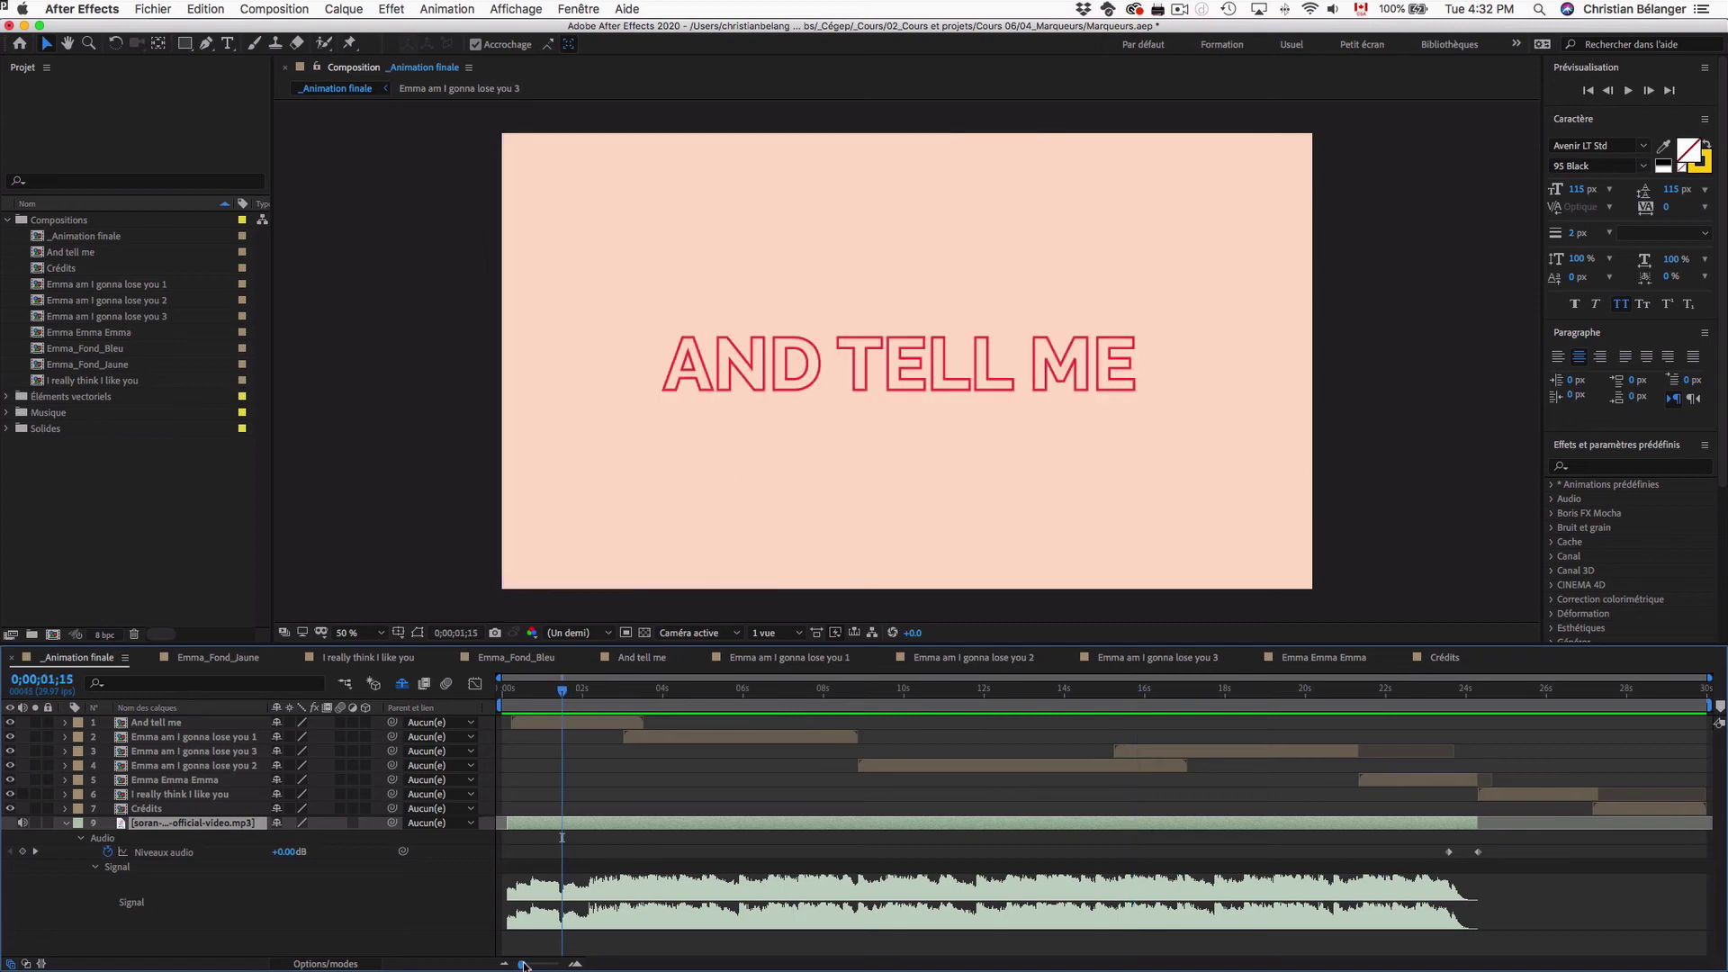
left_click_drag(524, 965, 556, 966)
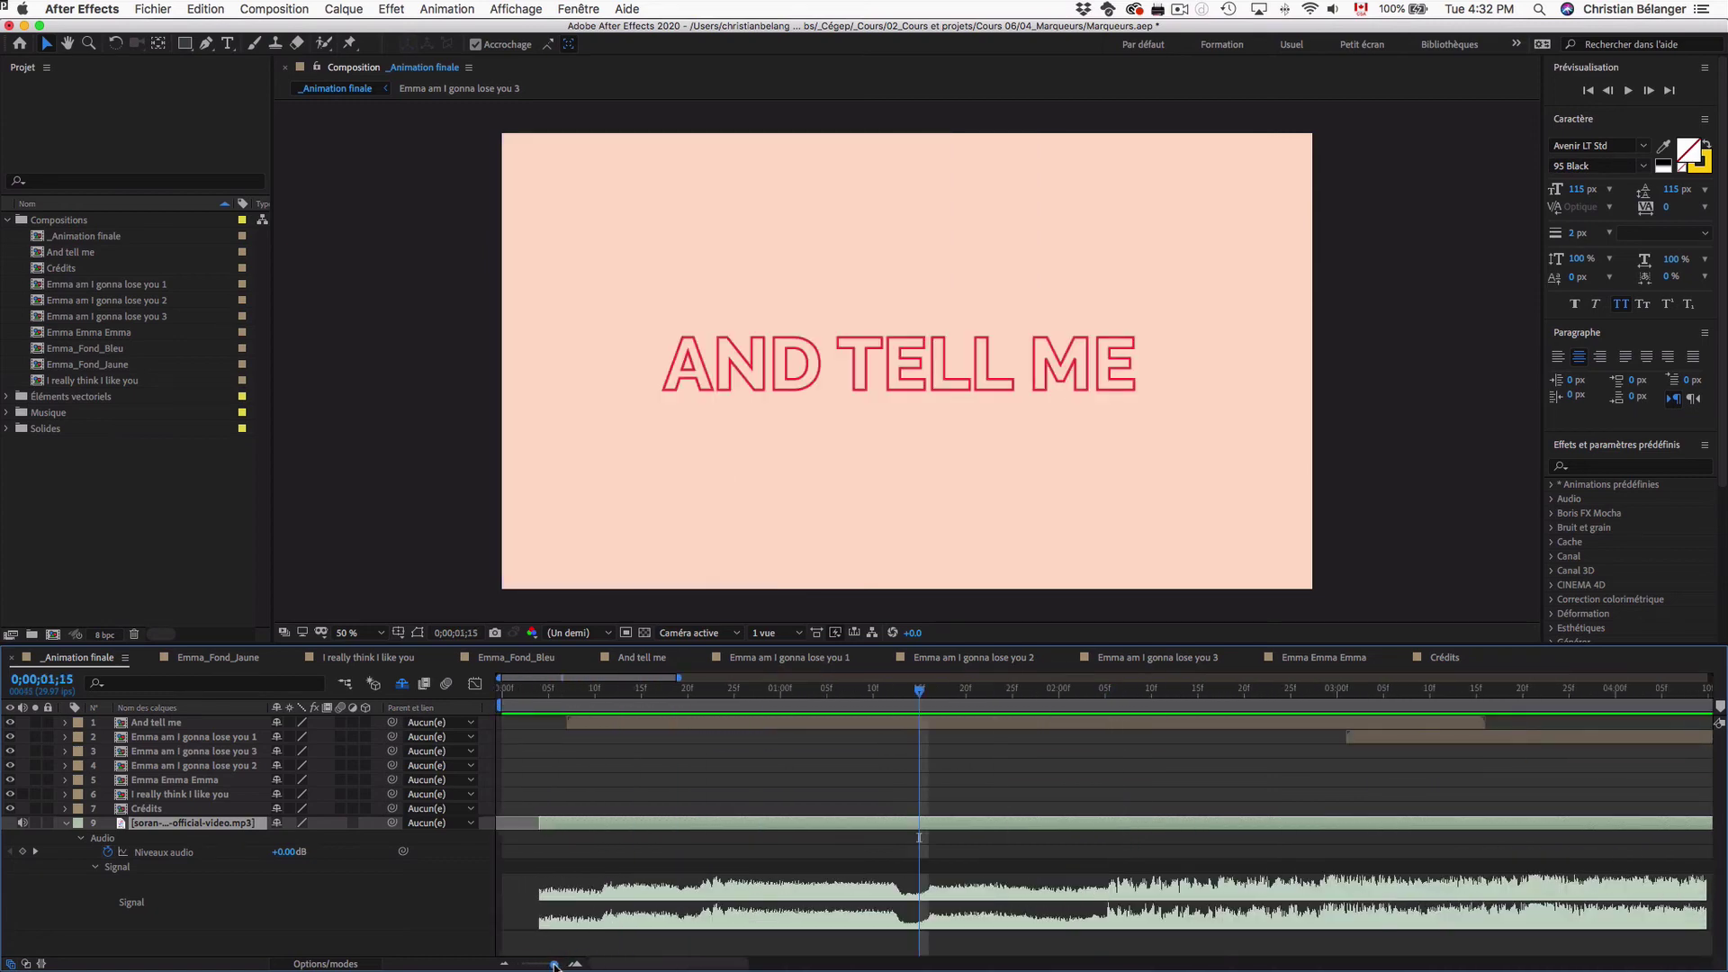
left_click(696, 691)
left_click_drag(695, 691, 520, 692)
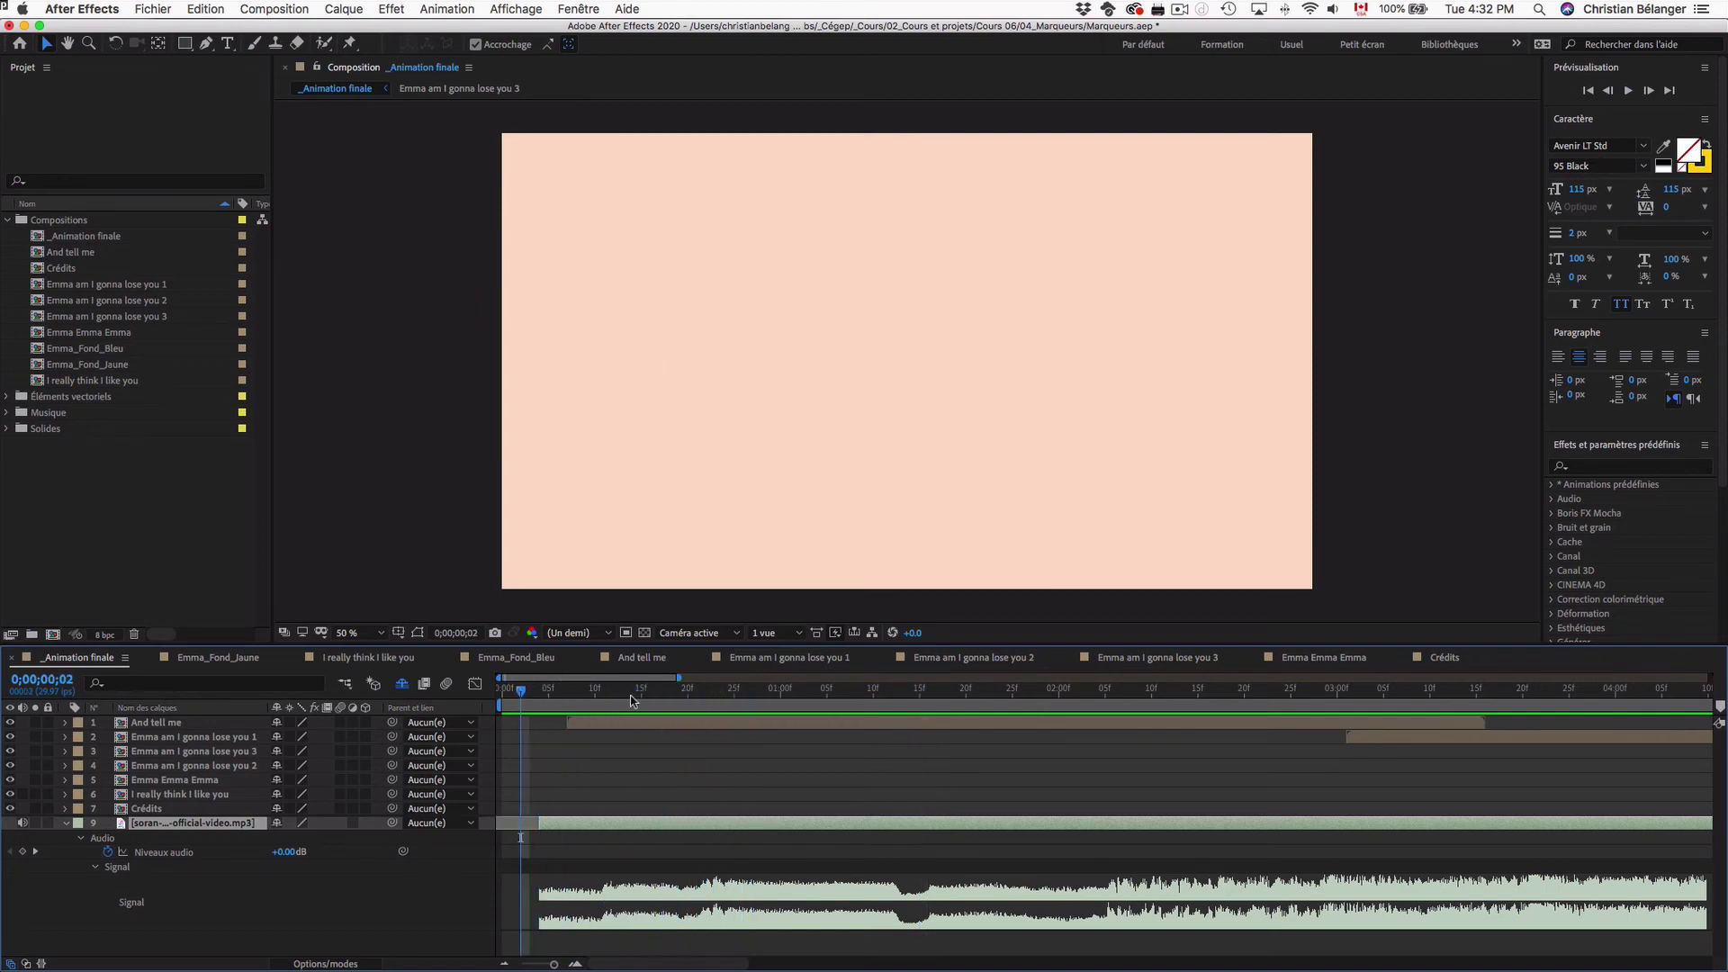
key("space")
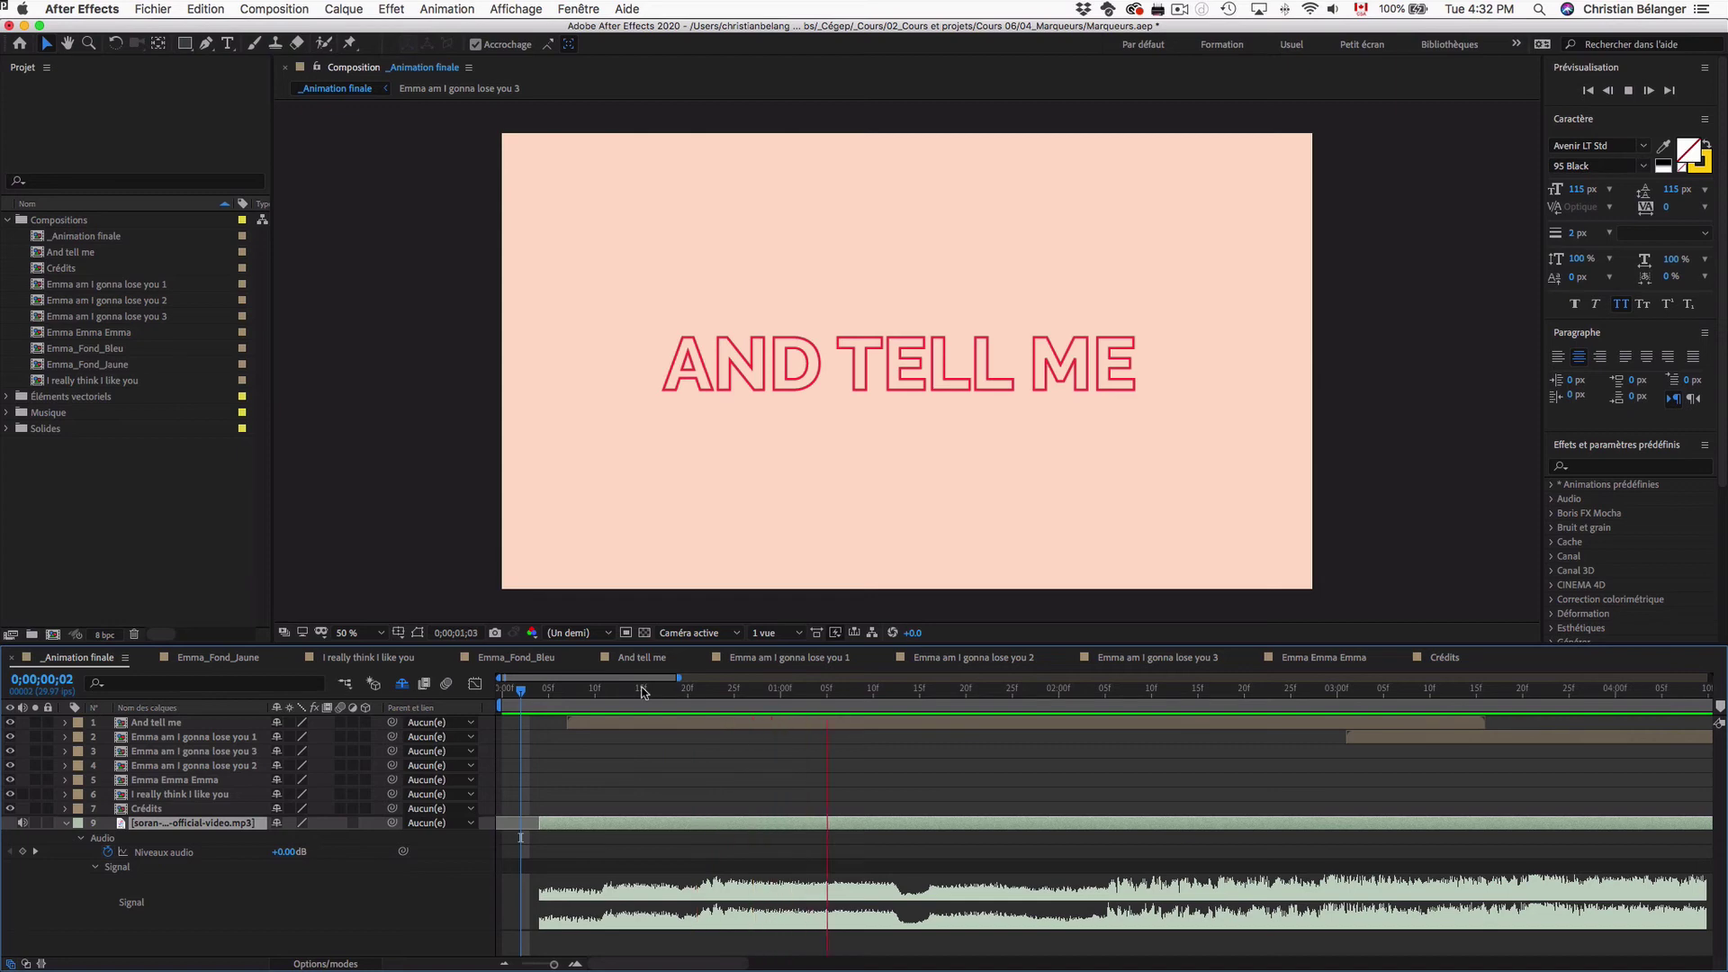
key("space")
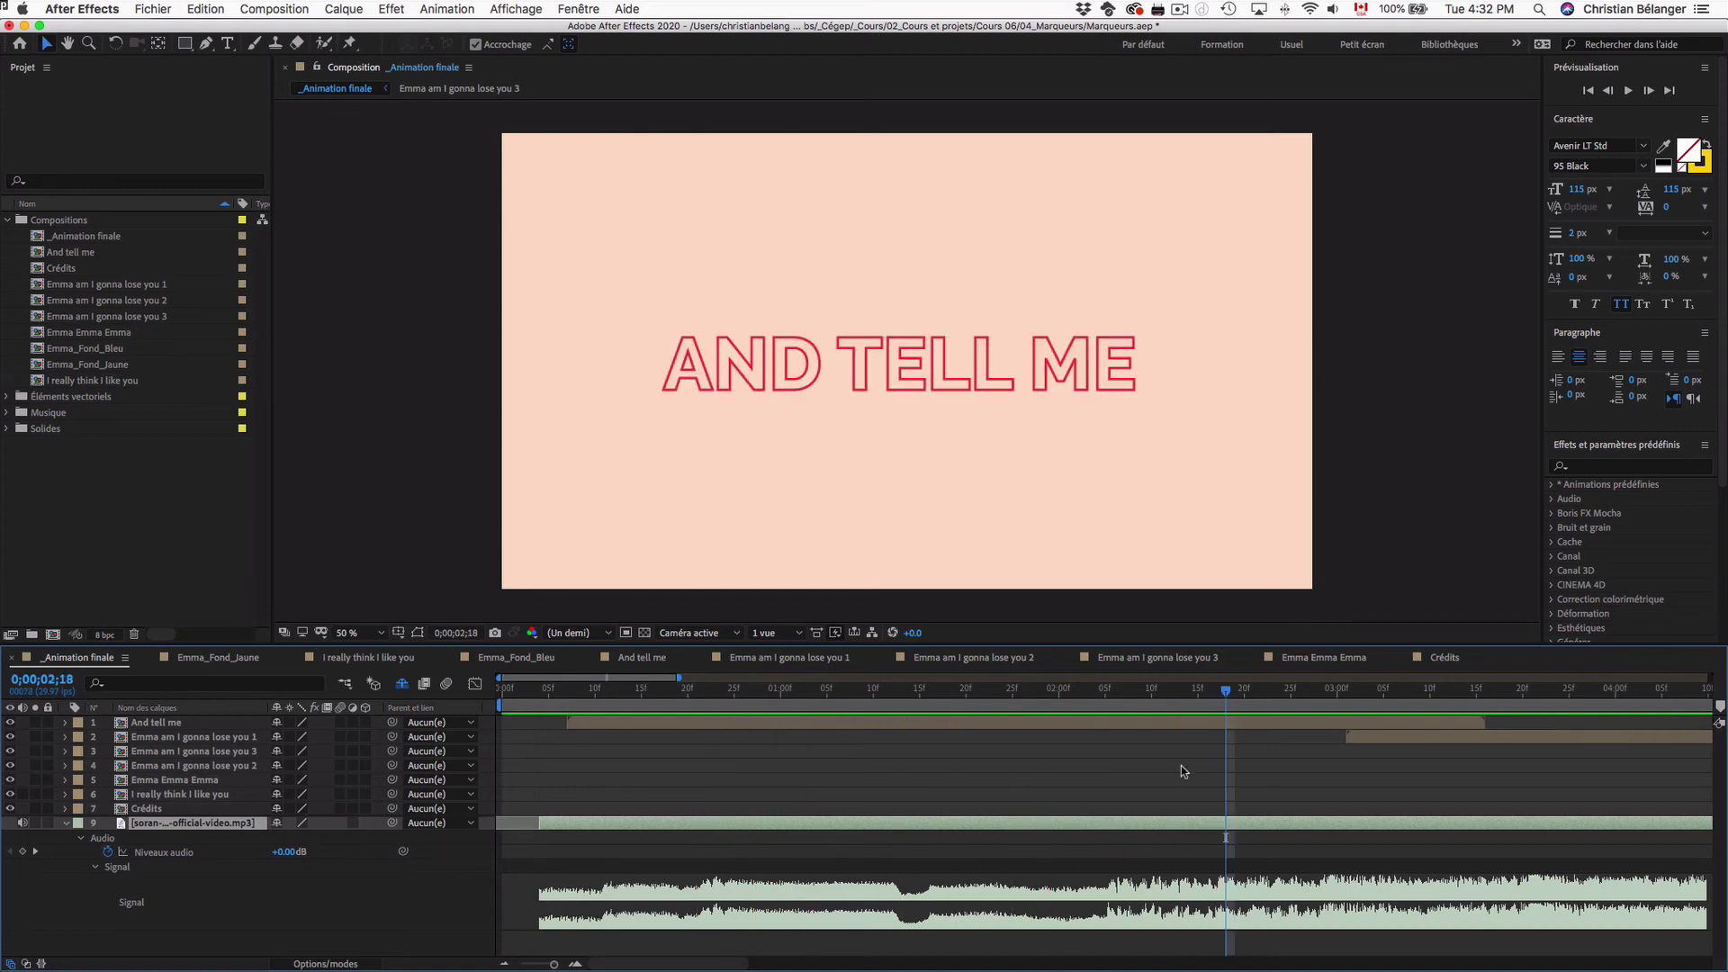
Add a numbered composition marker at 0;00;02;05, where the waveform rises, and preview up to it from 0;00;00;05
left_click(1102, 691)
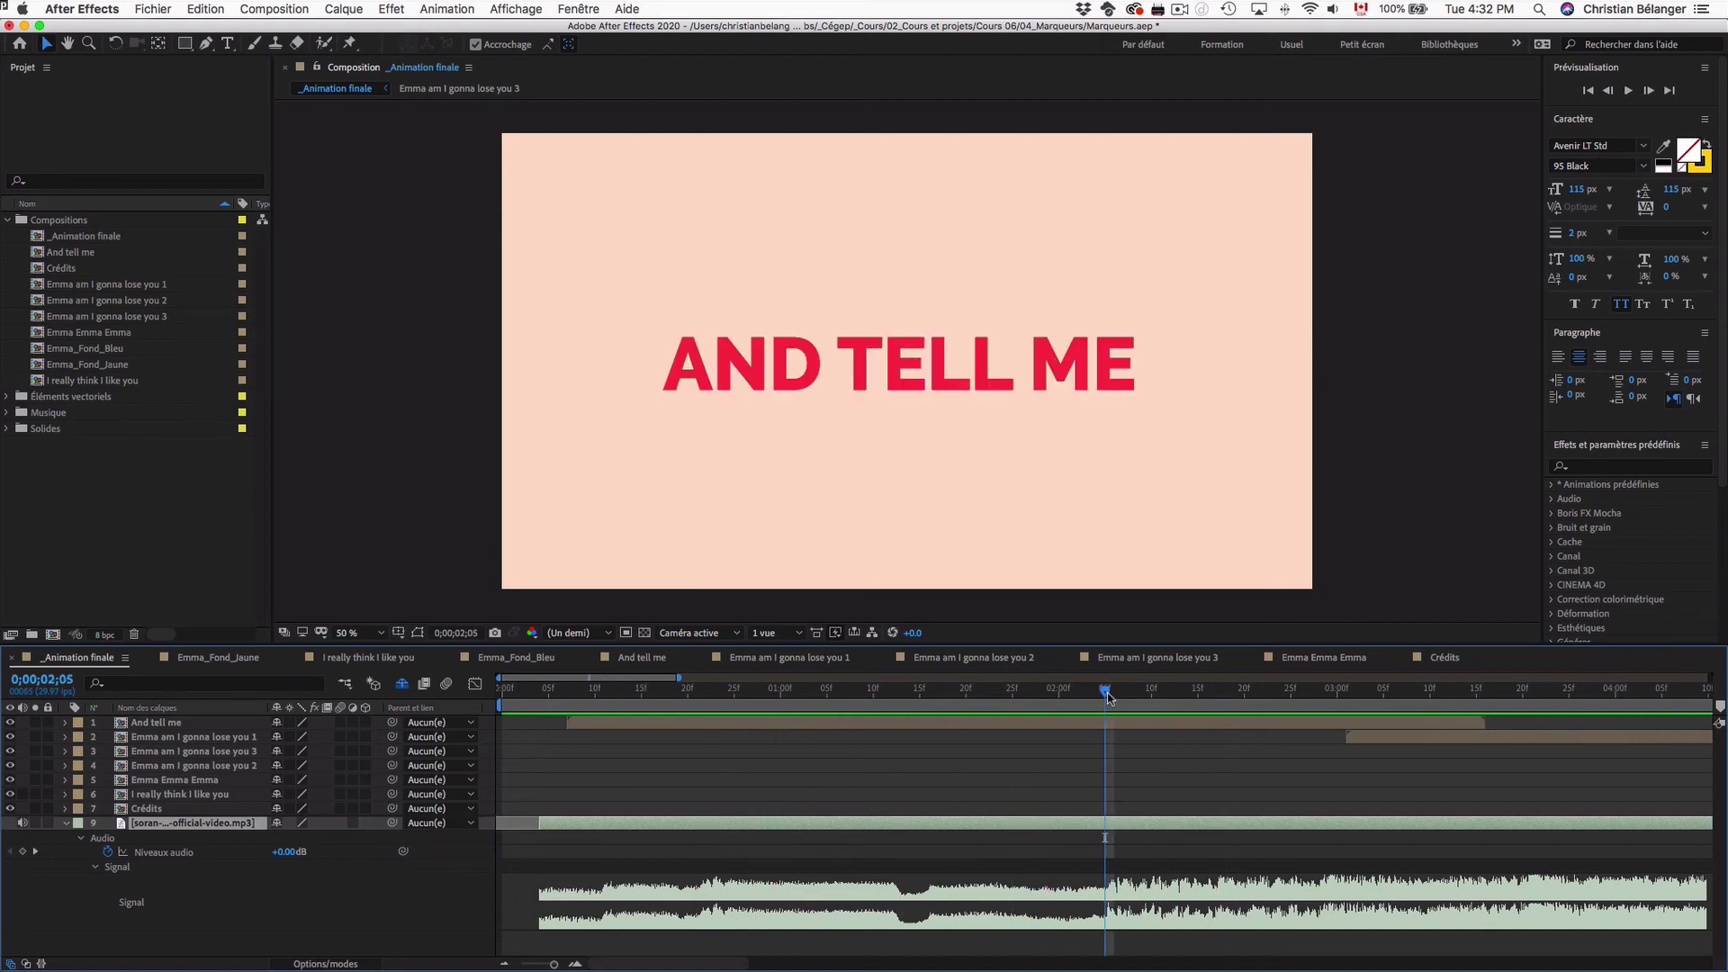
left_click_drag(1709, 708, 1105, 705)
left_click(549, 692)
key("space")
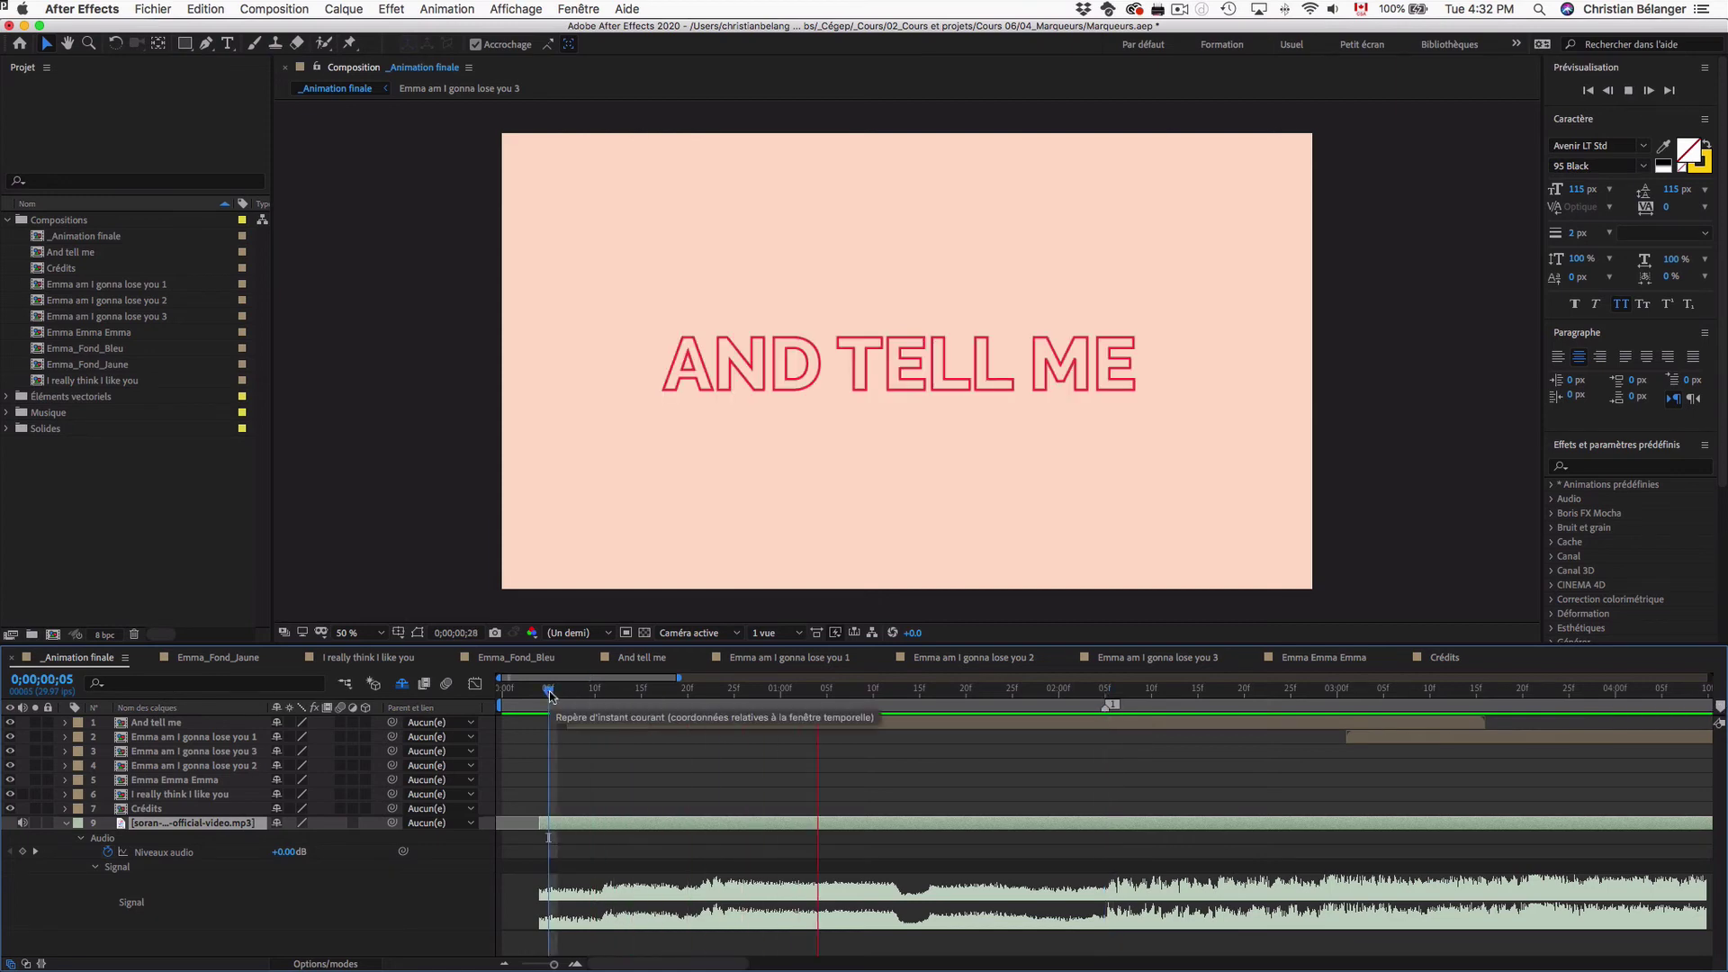
key("space")
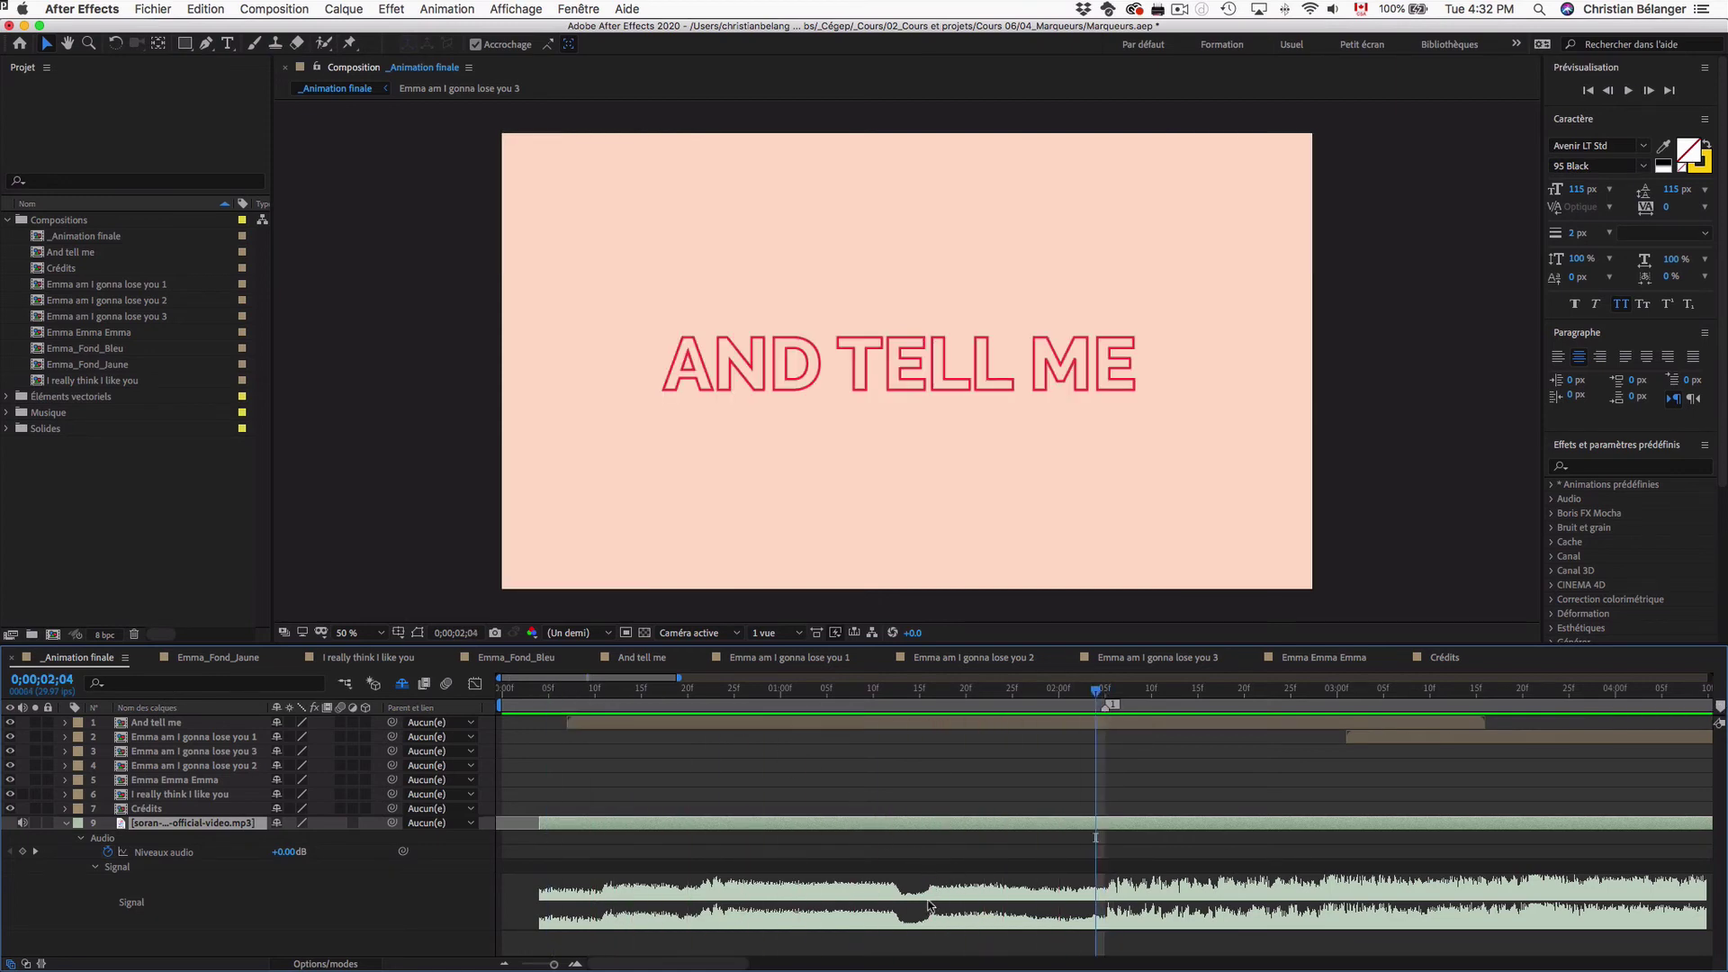
Add a second numbered composition marker at 0;00;01;16, just after the dip in the waveform, and preview from 0;00;00;07
left_click(927, 691)
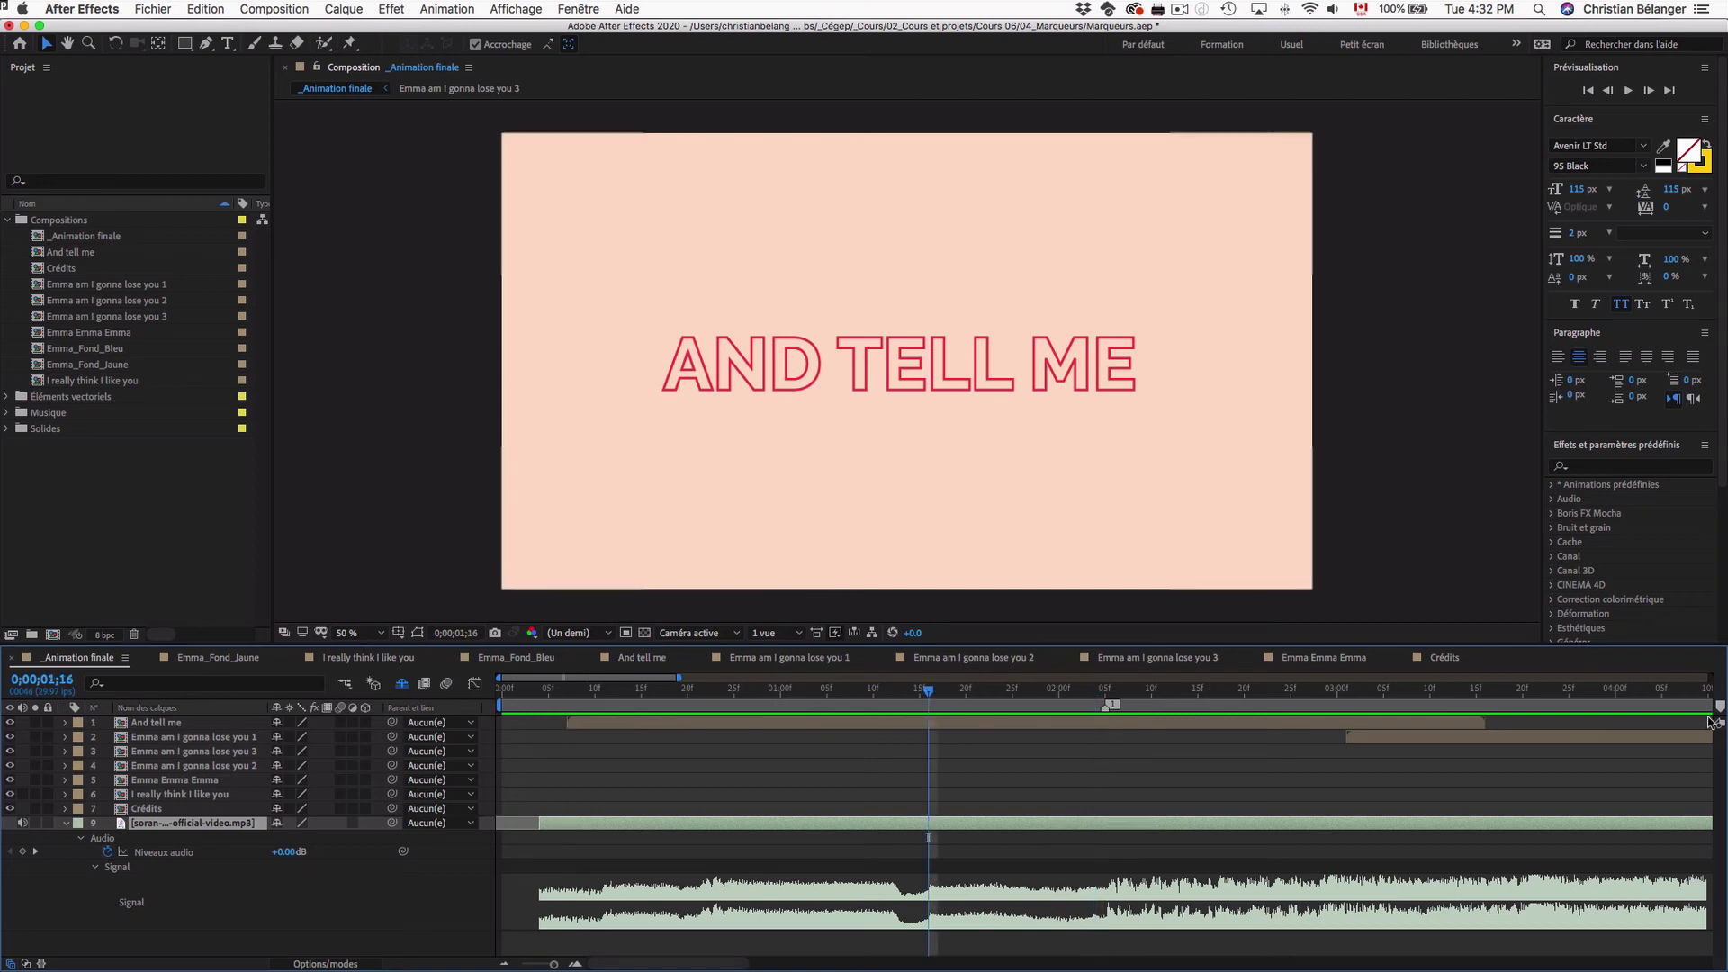
left_click_drag(1719, 708, 931, 706)
left_click(565, 693)
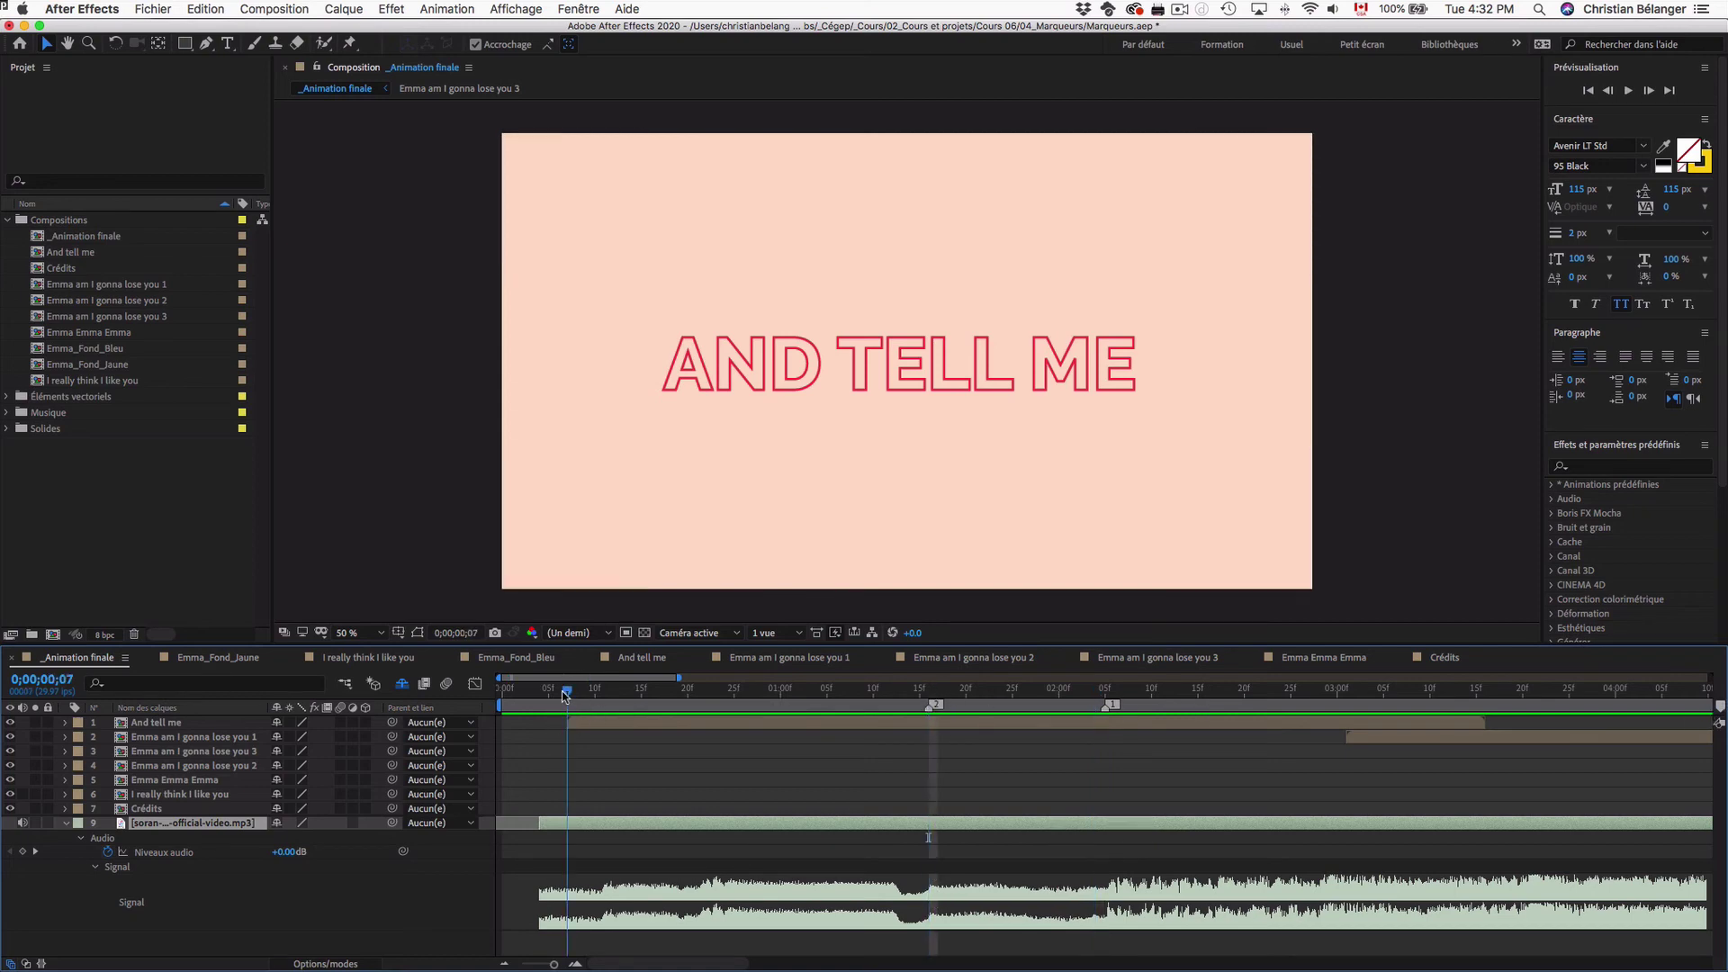
key("space")
Add a third numbered composition marker at 0;00;00;23 and preview the animation up to 0;00;01;05
left_click_drag(706, 695, 716, 694)
left_click(1721, 706)
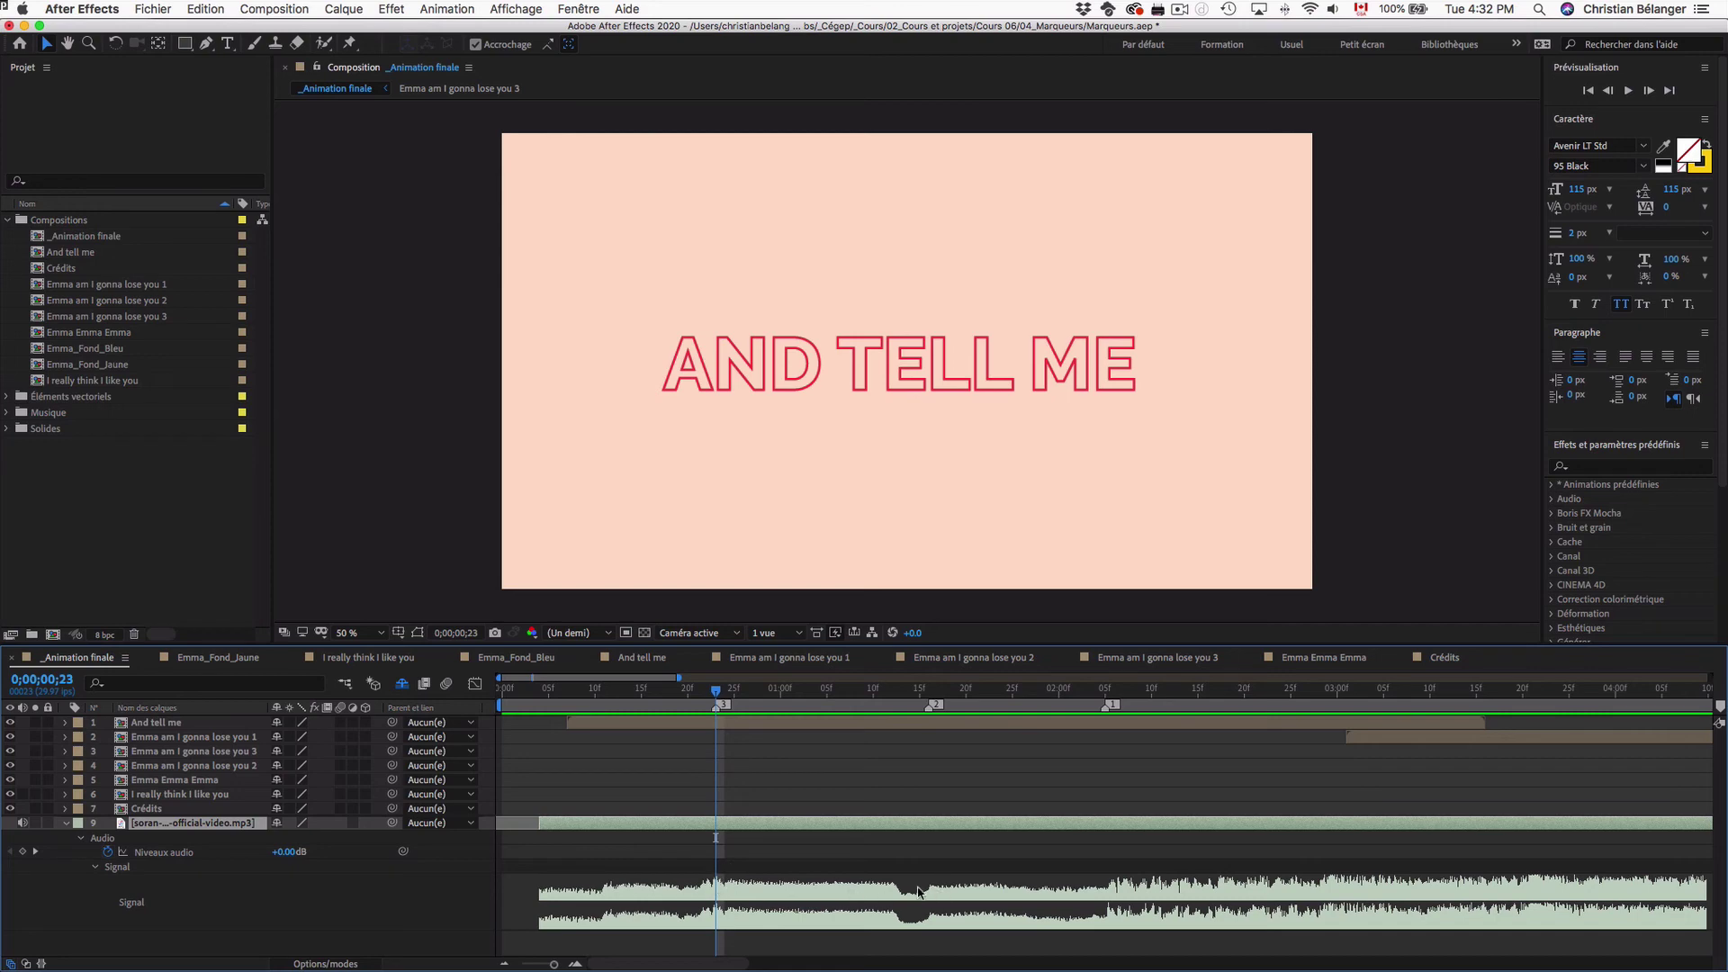
key("space")
key("space")
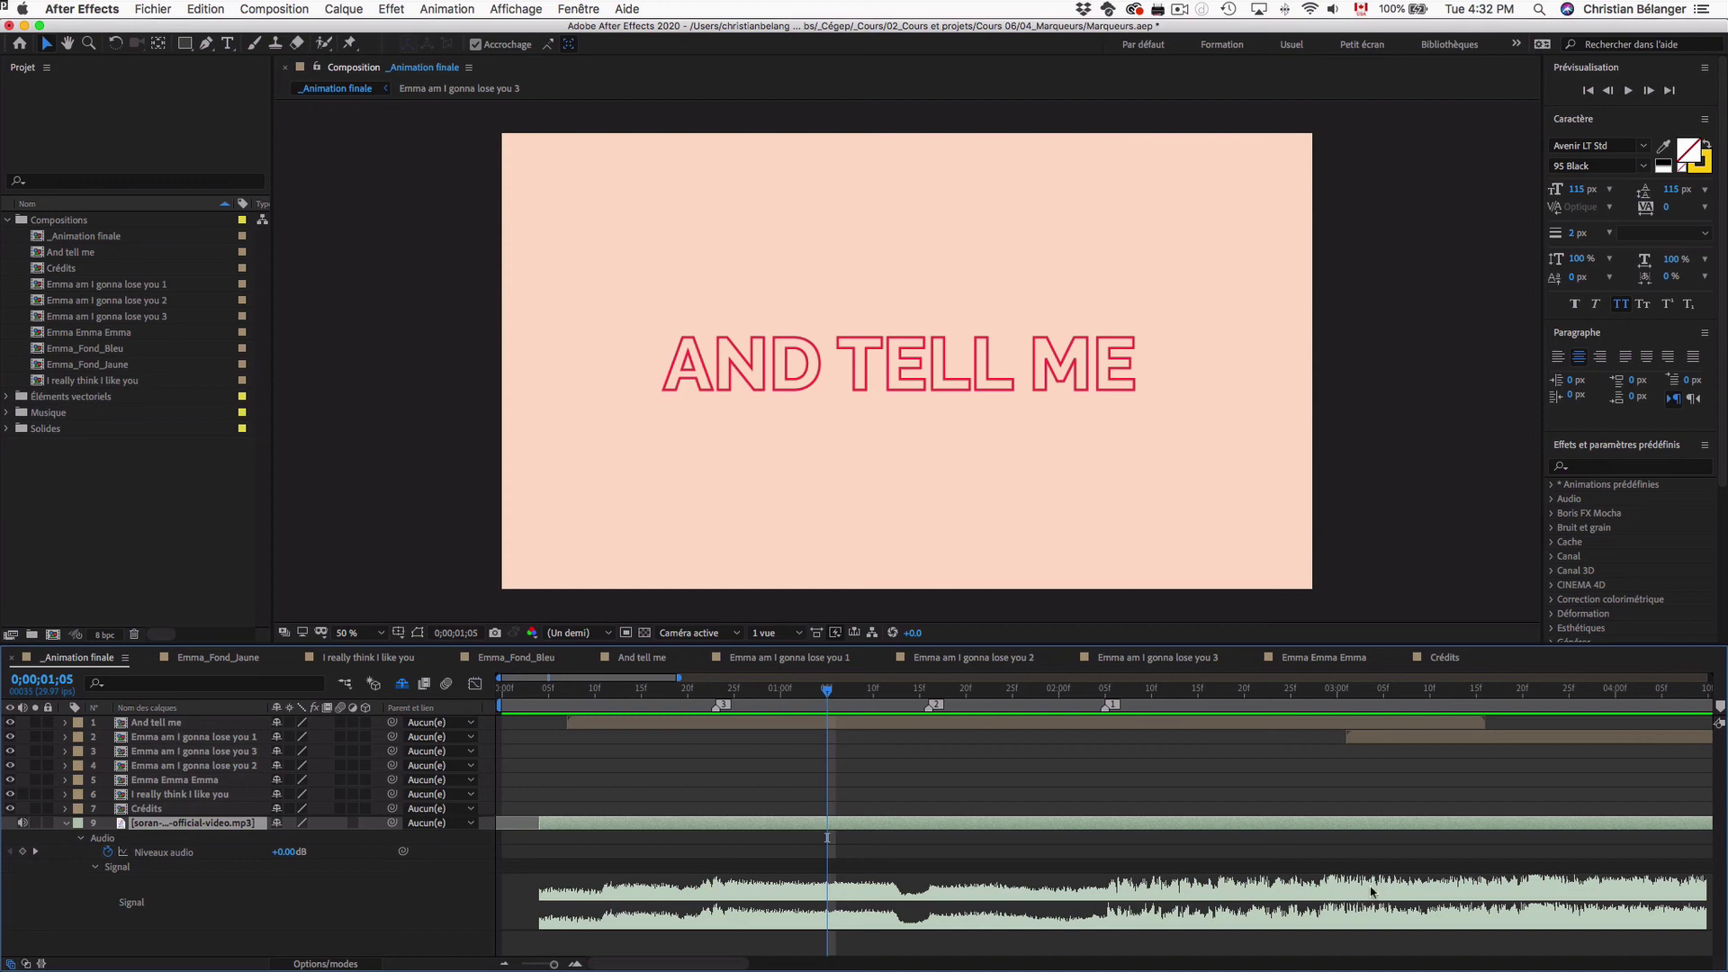
Preview the animation from 0;00;01;05 and add a fourth numbered composition marker at 0;00;03;00
key("space")
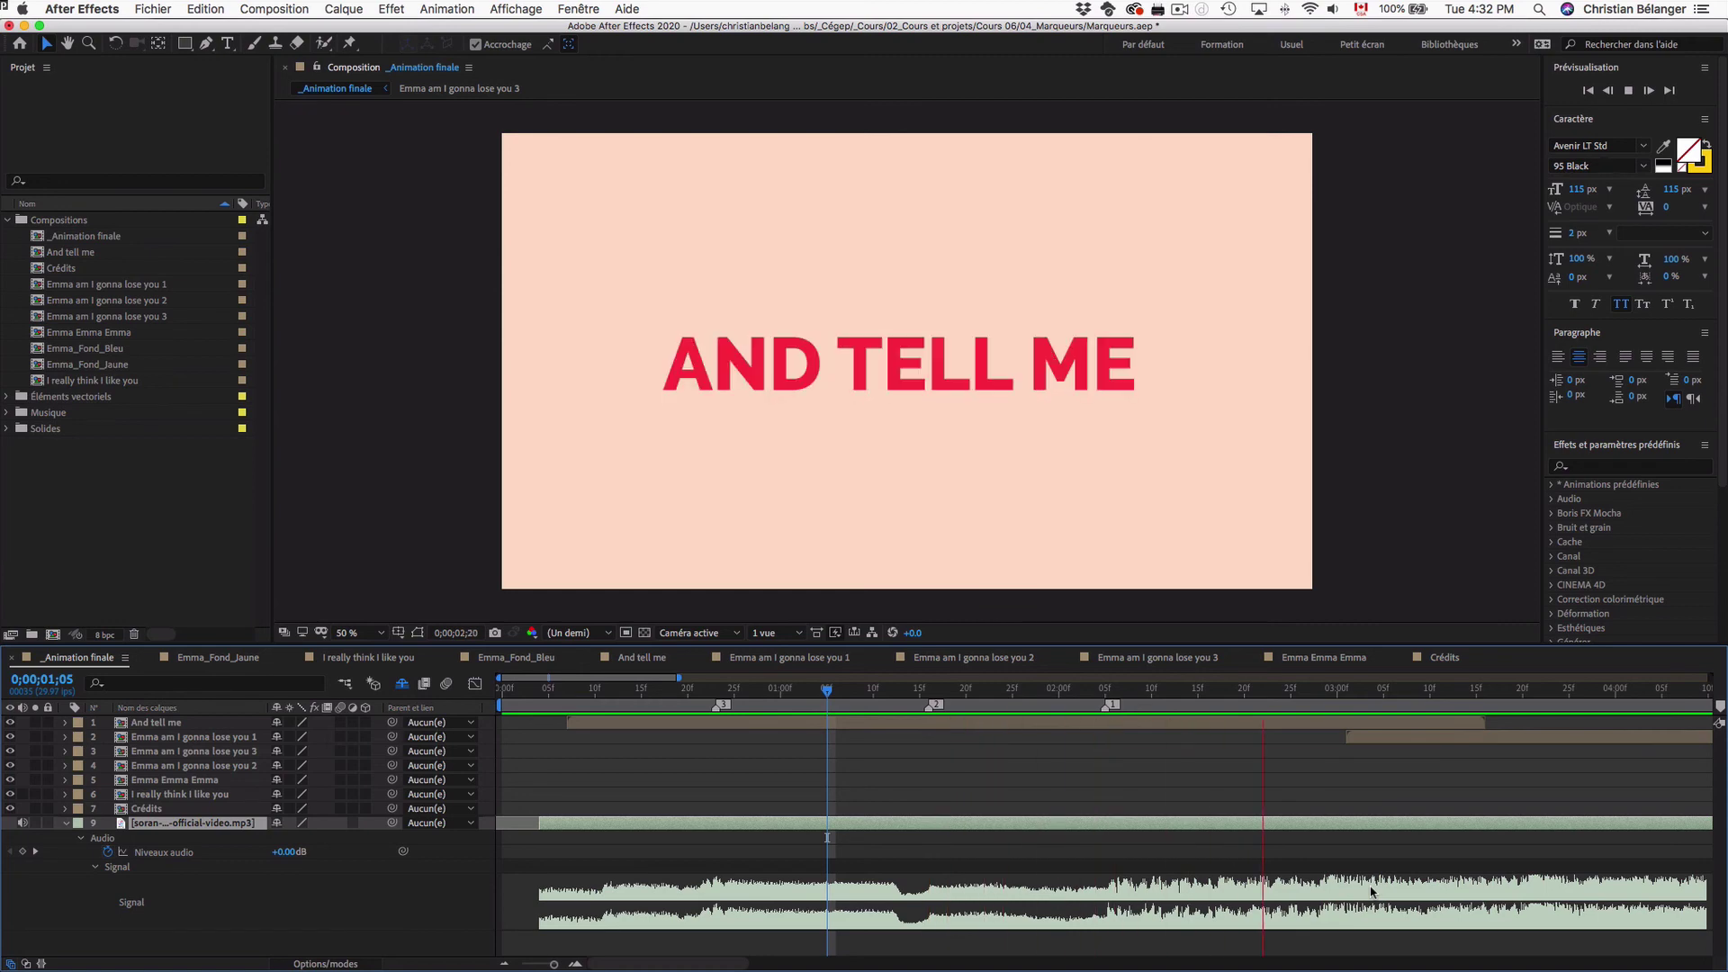
key("space")
left_click(1337, 695)
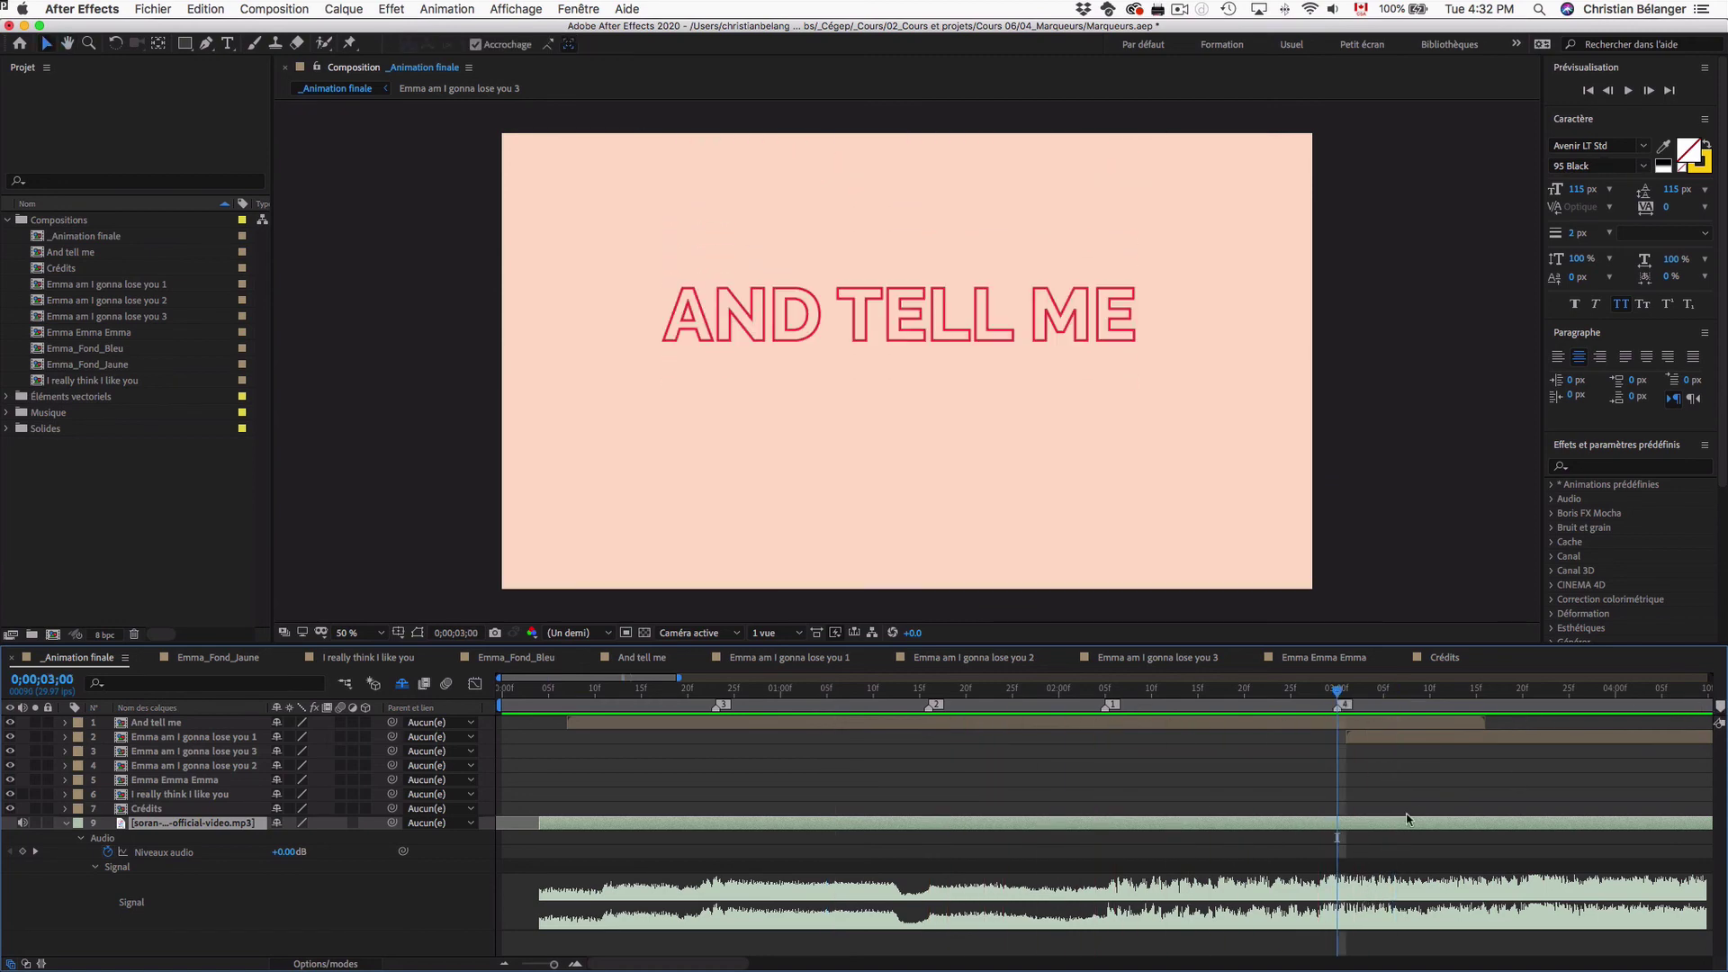
Preview the animation up to 0;00;04;09 and add a fifth numbered composition marker at 0;00;03;20
key("space")
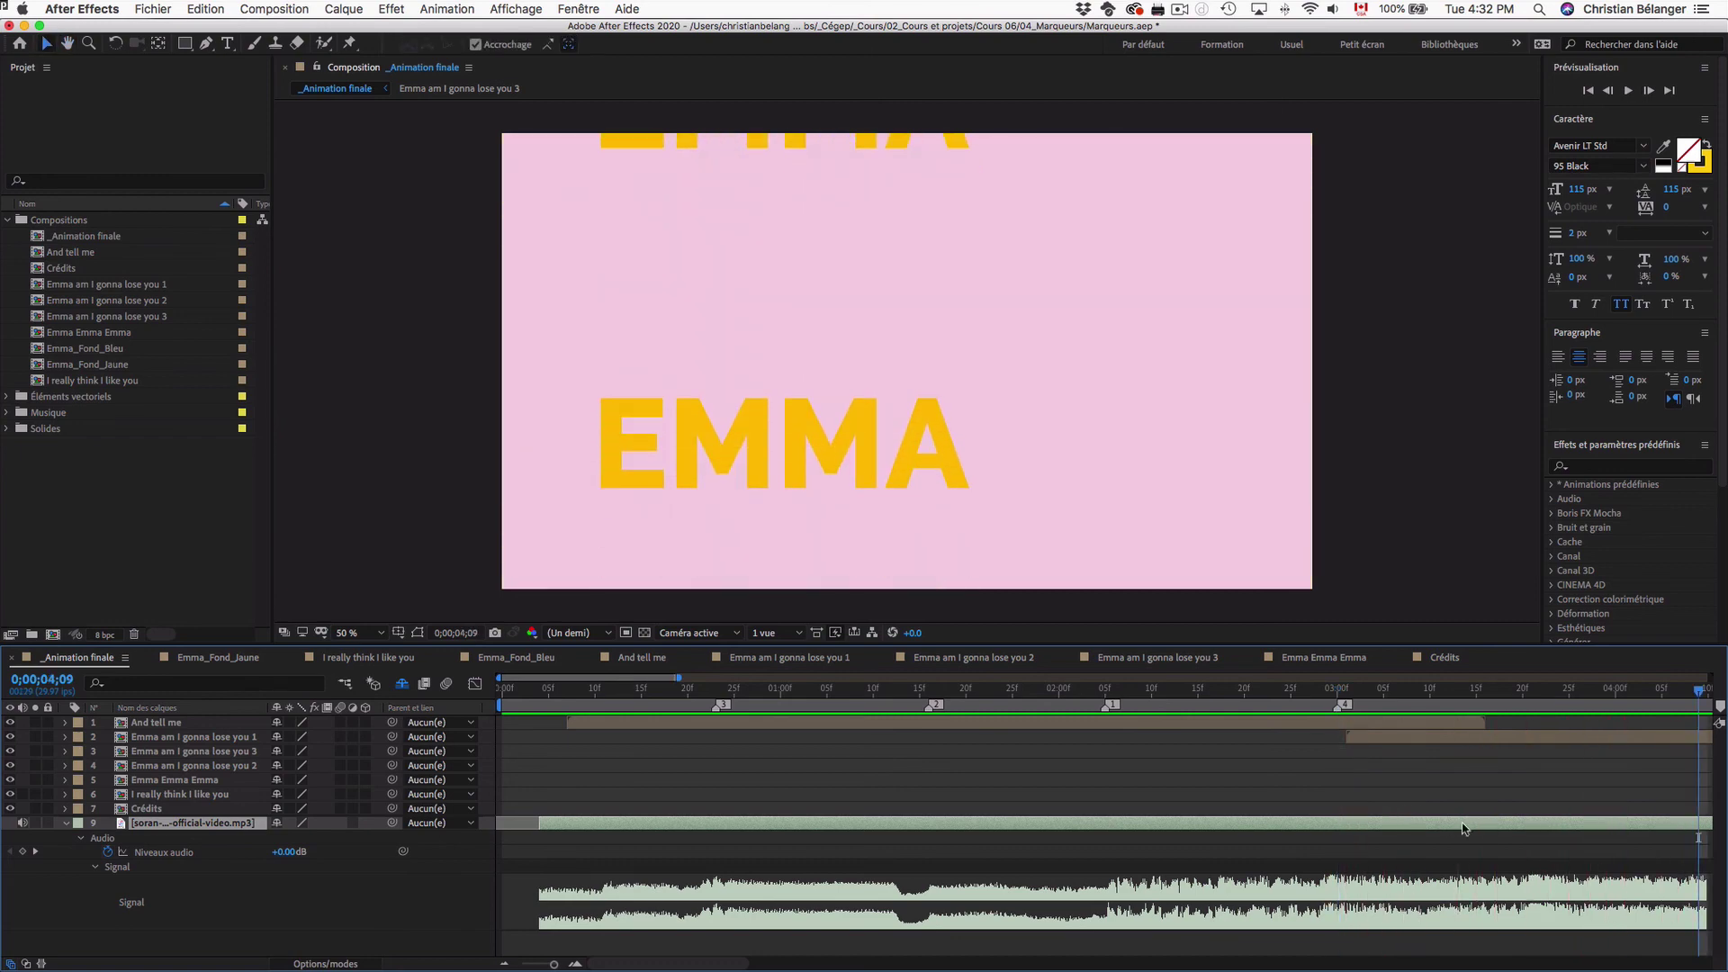
left_click(1517, 692)
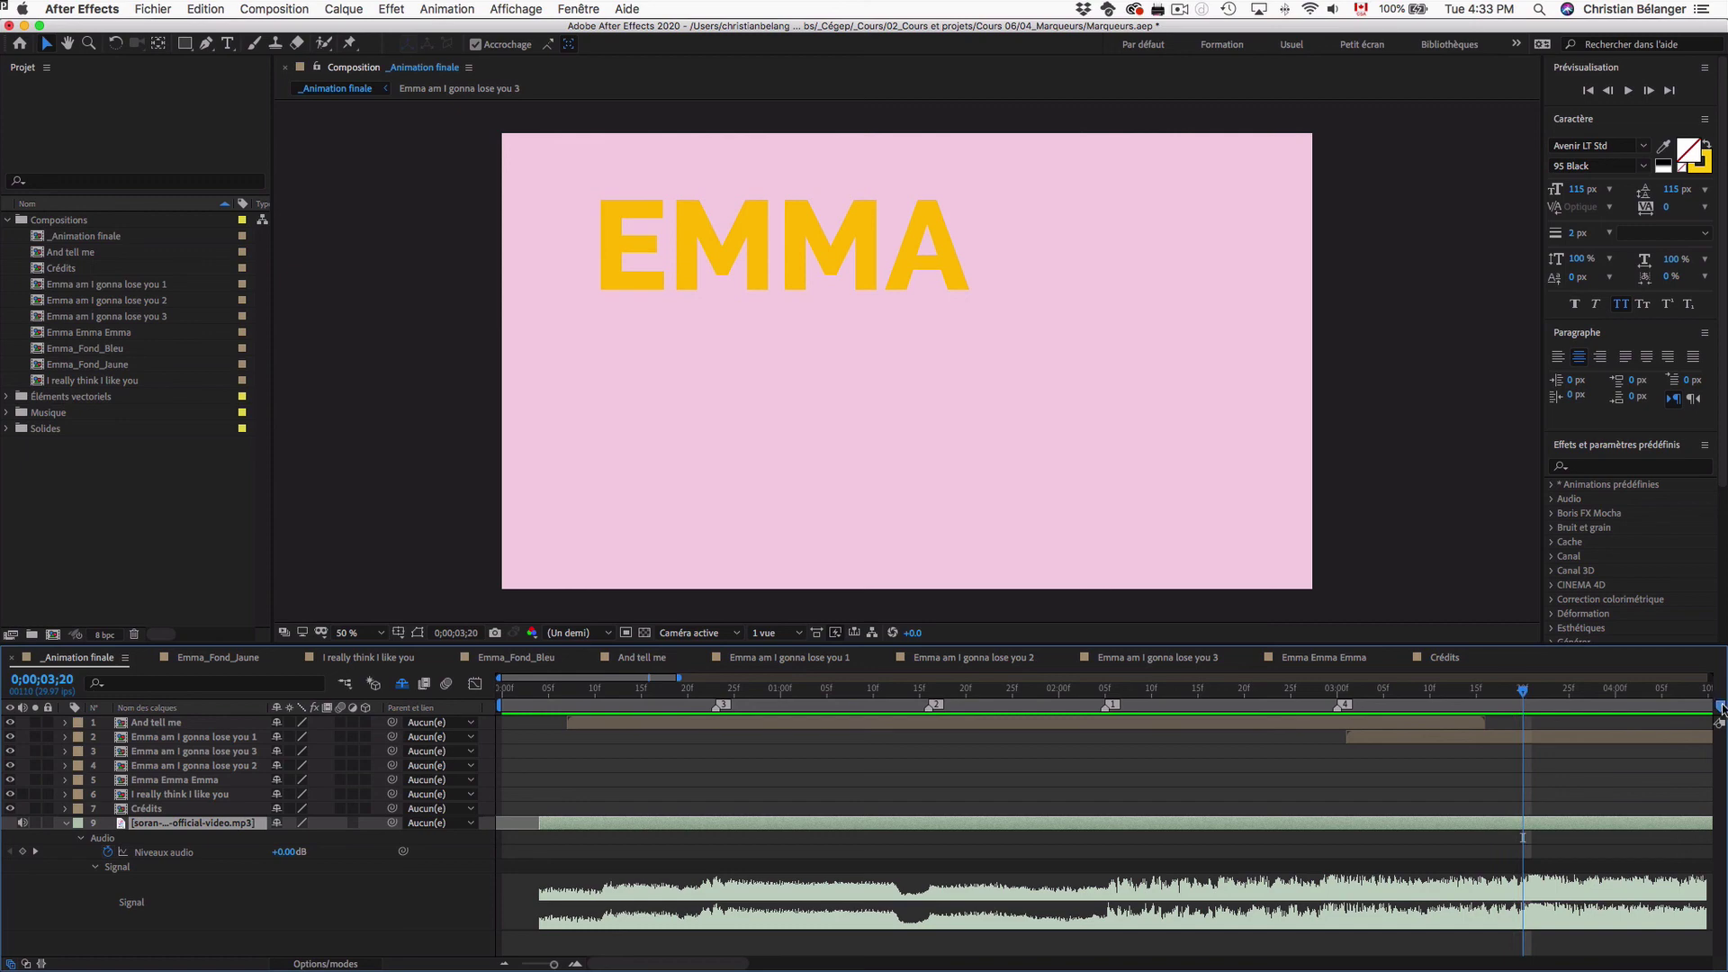
key("shift+5")
Change the comment of the composition marker at 0;00;02;05 to "Emma"
double_click(1109, 705)
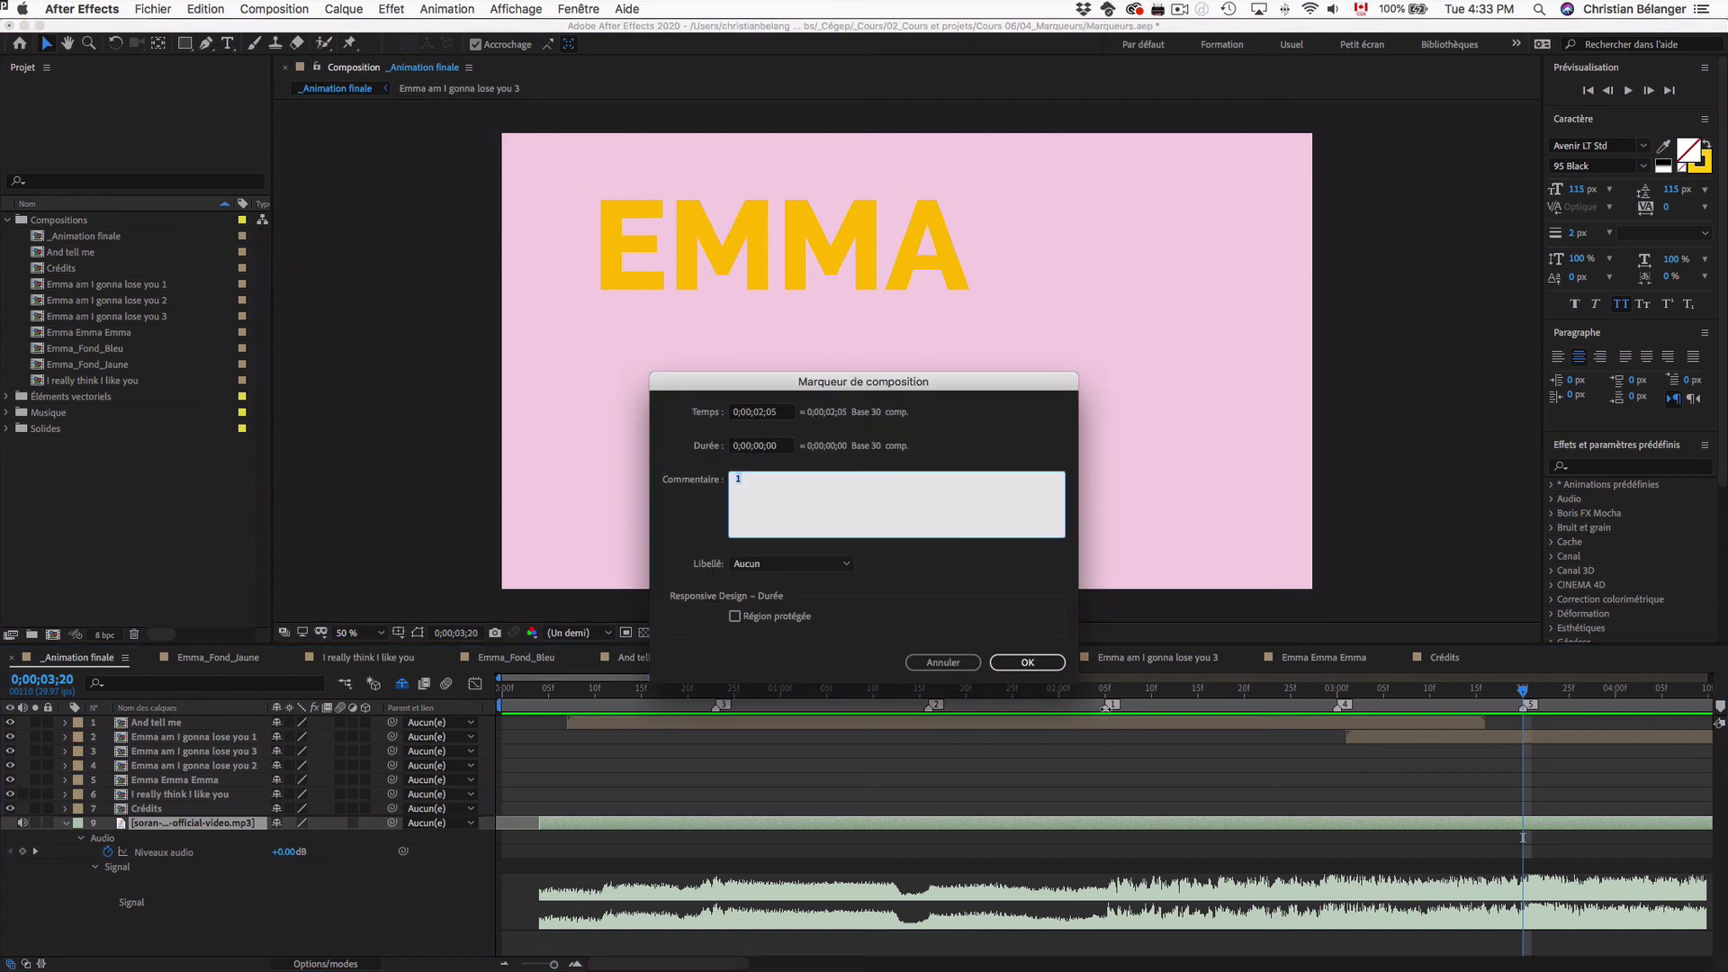
type("Emma")
key("Return")
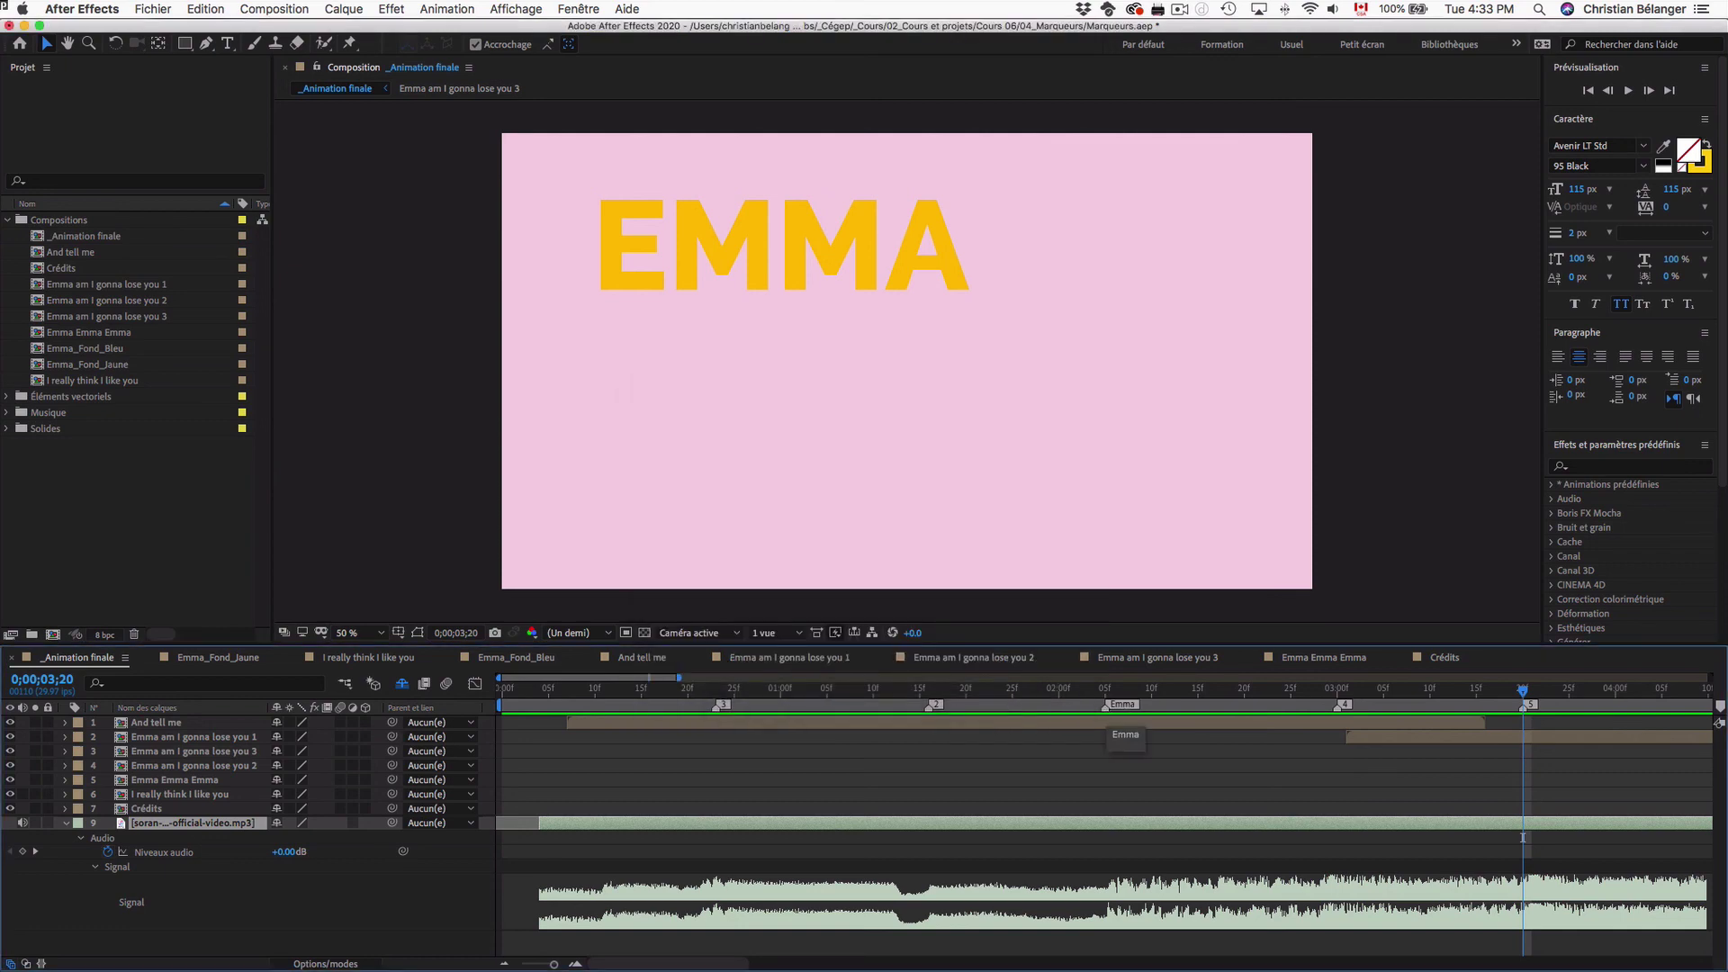